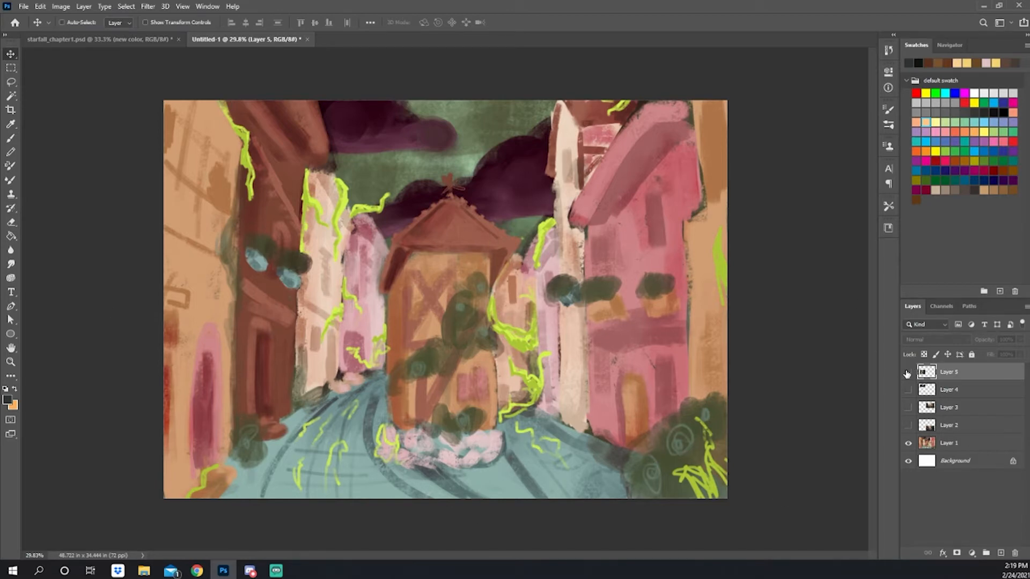
- Show the village reference on Layer 5 and darken it with Levels, using a black input level of 45
{"action": "left_click", "coordinate": [907, 372]}
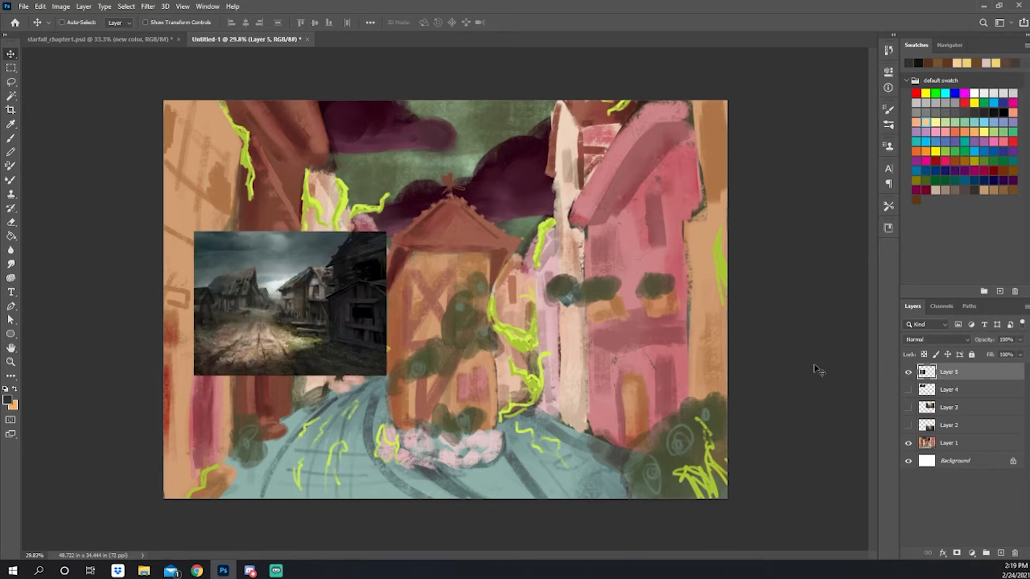
{"action": "left_click_drag", "start_coordinate": [343, 307], "coordinate": [549, 302]}
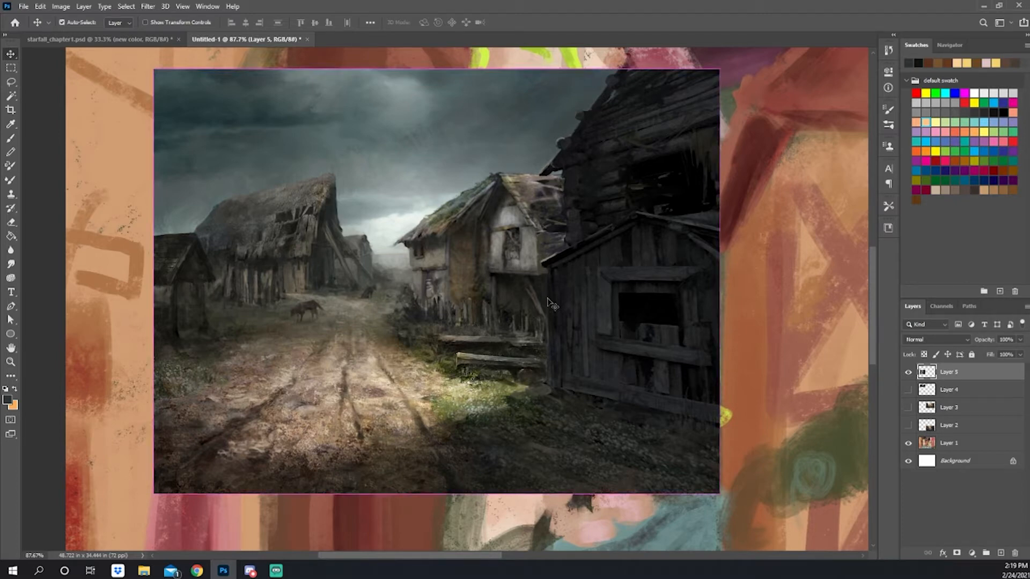
{"action": "key", "text": "ctrl+l"}
{"action": "left_click_drag", "start_coordinate": [666, 326], "coordinate": [688, 328]}
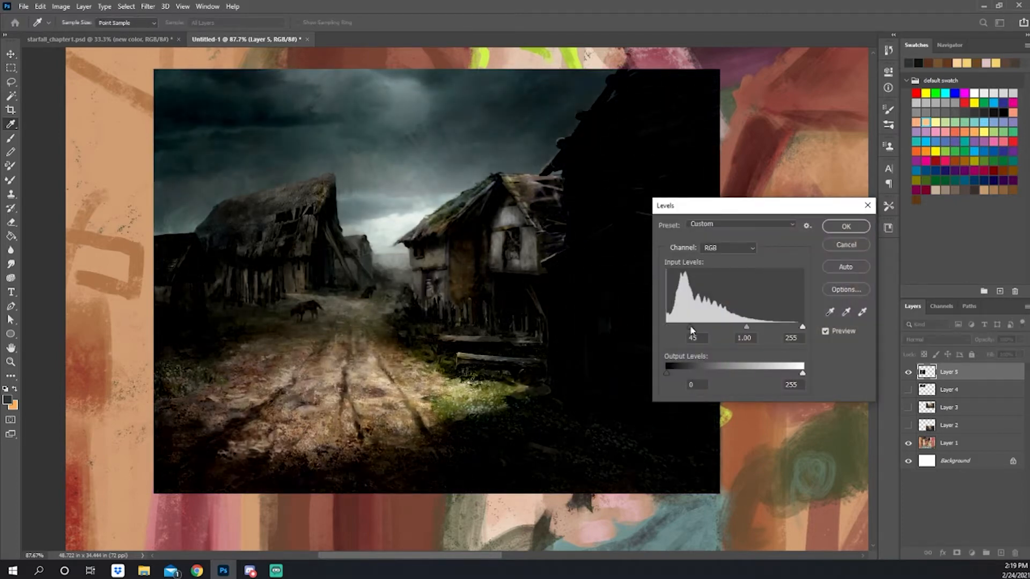
{"action": "left_click", "coordinate": [846, 228]}
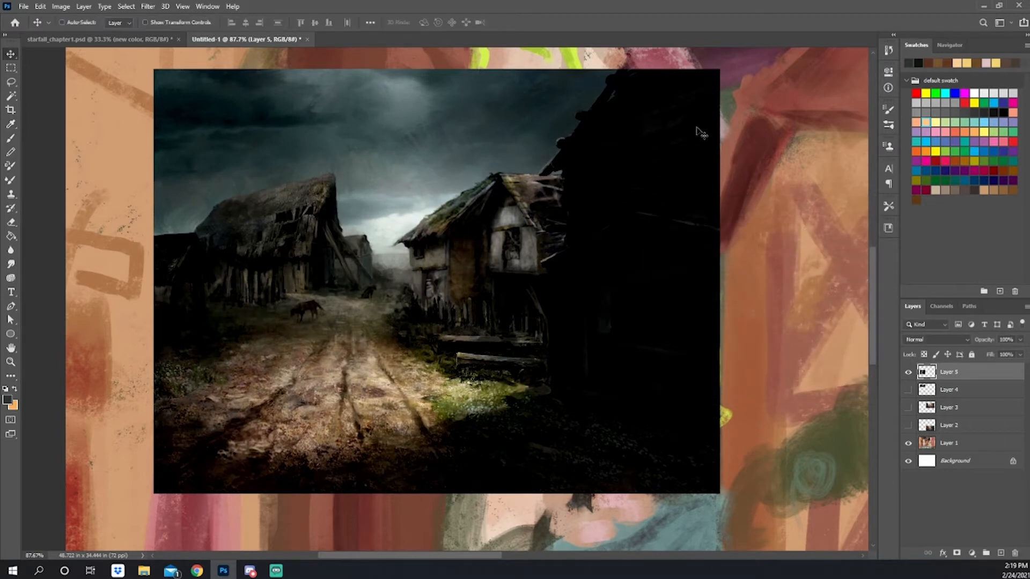
- Set up the brush with the hot pink swatch, a small tip, 100% opacity and Normal blending mode
{"action": "left_click", "coordinate": [945, 161]}
{"action": "key", "text": "b"}
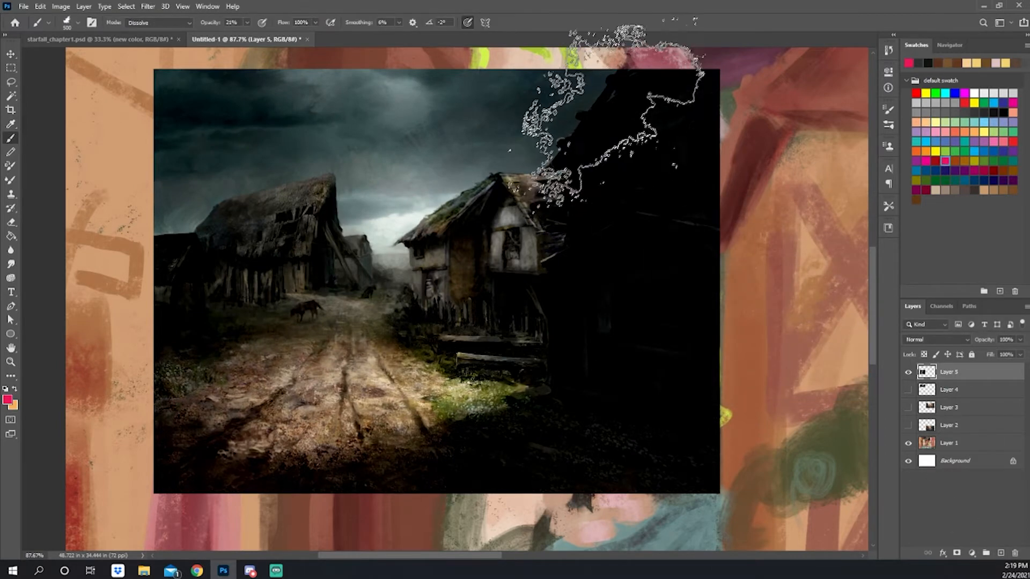
{"action": "right_click", "coordinate": [615, 134]}
{"action": "left_click_drag", "start_coordinate": [636, 78], "coordinate": [568, 172]}
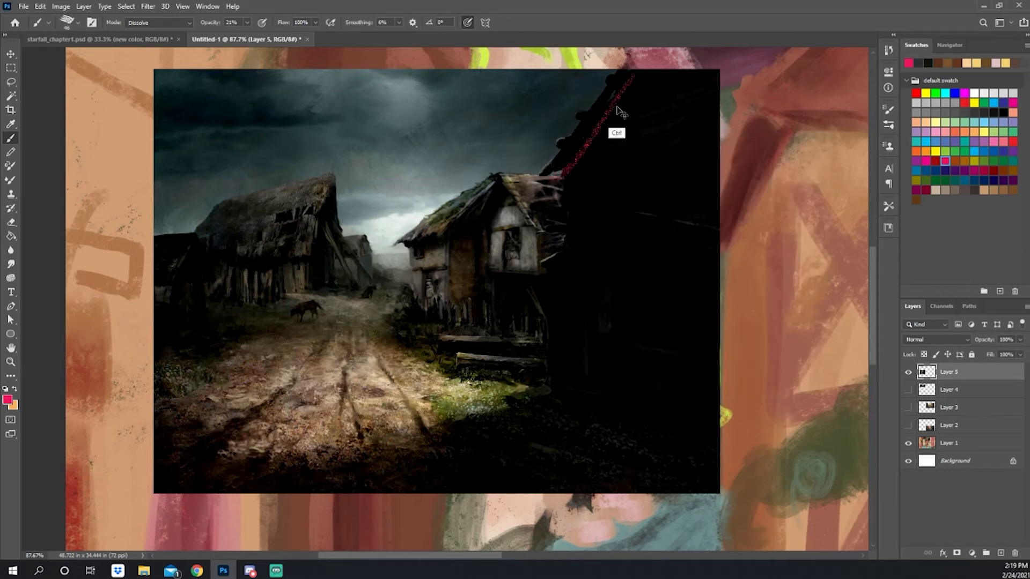
{"action": "key", "text": "ctrl+z"}
{"action": "key", "text": "0"}
{"action": "right_click", "coordinate": [600, 141], "text": "shift"}
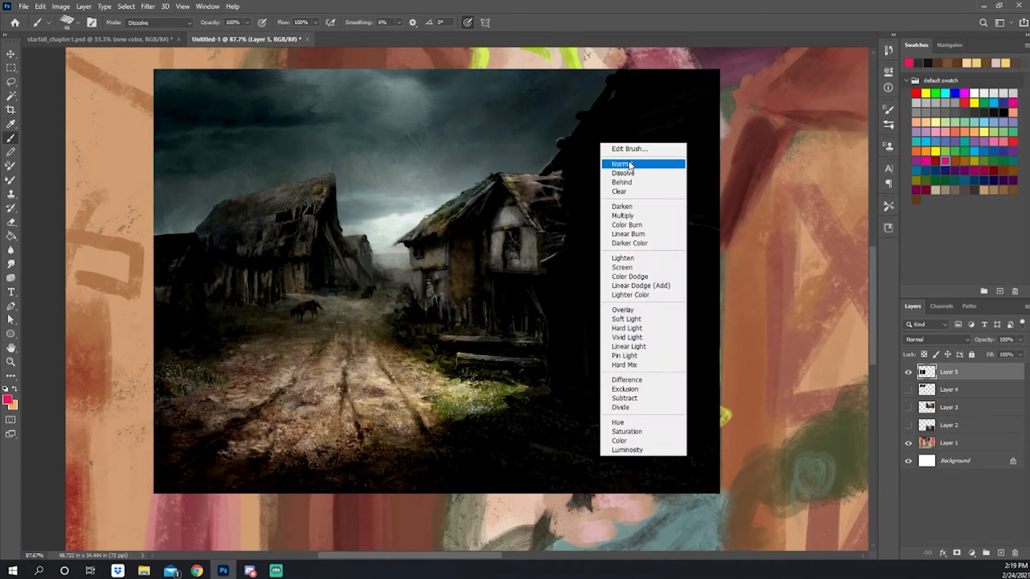
{"action": "left_click", "coordinate": [608, 150]}
- Outline the dark foreground frame and the left barn's roof and base in pink, adding an arrow pointing toward the barn
{"action": "mouse_move", "coordinate": [638, 72]}
{"action": "left_mouse_down"}
{"action": "mouse_move", "coordinate": [551, 304]}
{"action": "mouse_move", "coordinate": [543, 369]}
{"action": "mouse_move", "coordinate": [450, 438]}
{"action": "mouse_move", "coordinate": [307, 472]}
{"action": "mouse_move", "coordinate": [180, 396]}
{"action": "mouse_move", "coordinate": [213, 258]}
{"action": "mouse_move", "coordinate": [166, 235]}
{"action": "mouse_move", "coordinate": [148, 283]}
{"action": "mouse_move", "coordinate": [150, 487]}
{"action": "mouse_move", "coordinate": [239, 500]}
{"action": "mouse_move", "coordinate": [716, 492]}
{"action": "mouse_move", "coordinate": [708, 96]}
{"action": "mouse_move", "coordinate": [648, 70]}
{"action": "left_mouse_up"}
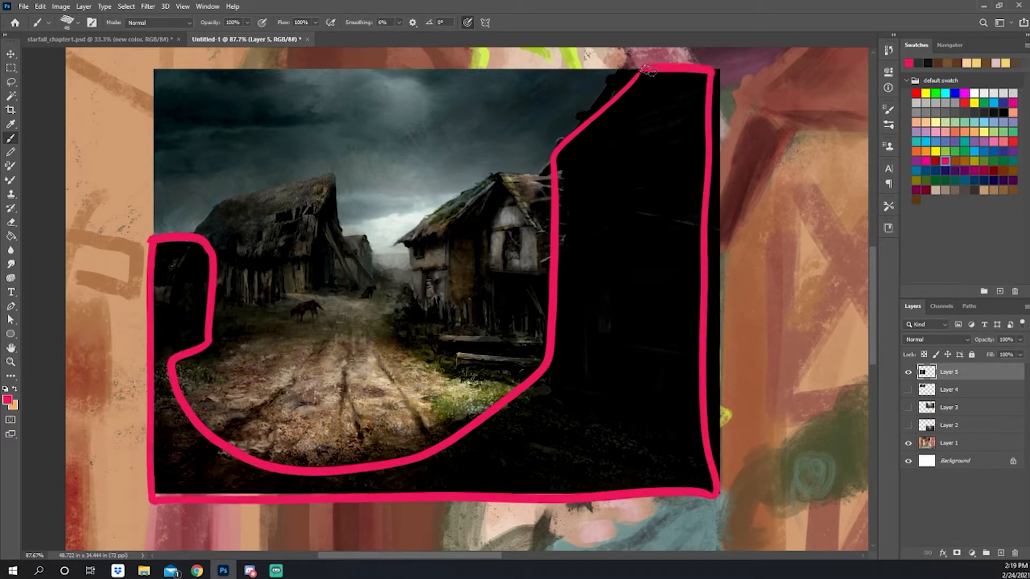
{"action": "mouse_move", "coordinate": [194, 232]}
{"action": "left_mouse_down"}
{"action": "mouse_move", "coordinate": [219, 202]}
{"action": "mouse_move", "coordinate": [327, 170]}
{"action": "left_mouse_up"}
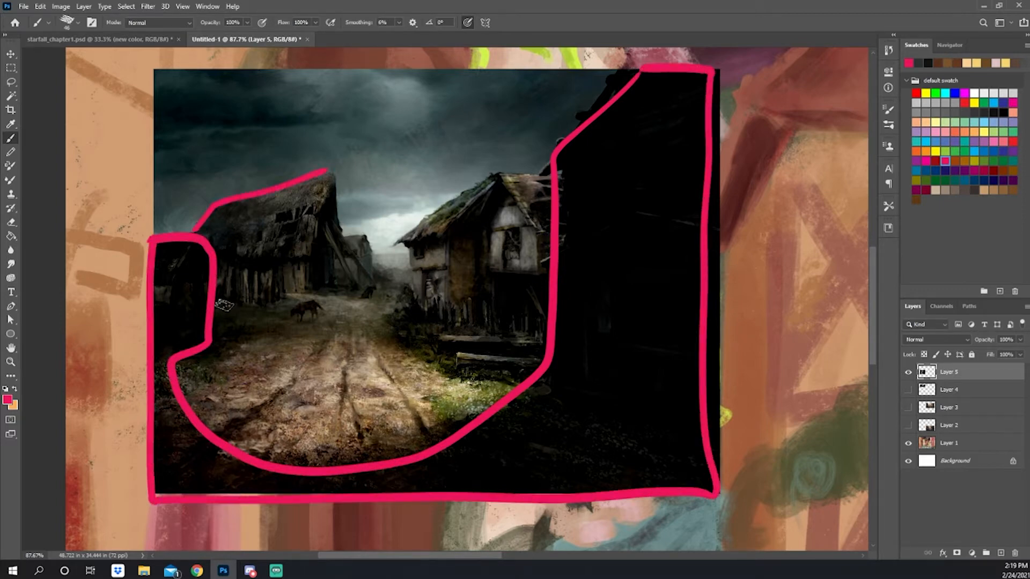
{"action": "left_click_drag", "start_coordinate": [214, 307], "coordinate": [272, 298]}
{"action": "mouse_move", "coordinate": [201, 252]}
{"action": "left_mouse_down"}
{"action": "mouse_move", "coordinate": [242, 231]}
{"action": "mouse_move", "coordinate": [248, 246]}
{"action": "left_mouse_up"}
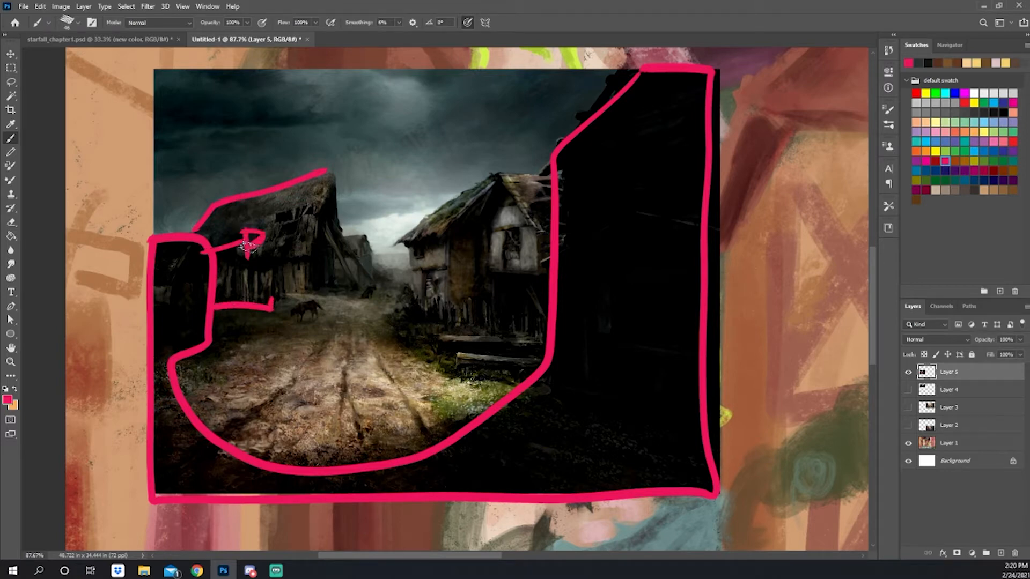
- Outline the shadows on the right-hand house and the barn's end in pink, and add a sky arrow pointing away from the dark building
{"action": "mouse_move", "coordinate": [493, 185]}
{"action": "left_mouse_down"}
{"action": "mouse_move", "coordinate": [447, 218]}
{"action": "mouse_move", "coordinate": [441, 261]}
{"action": "mouse_move", "coordinate": [467, 318]}
{"action": "mouse_move", "coordinate": [533, 346]}
{"action": "mouse_move", "coordinate": [547, 285]}
{"action": "mouse_move", "coordinate": [488, 270]}
{"action": "mouse_move", "coordinate": [493, 185]}
{"action": "left_mouse_up"}
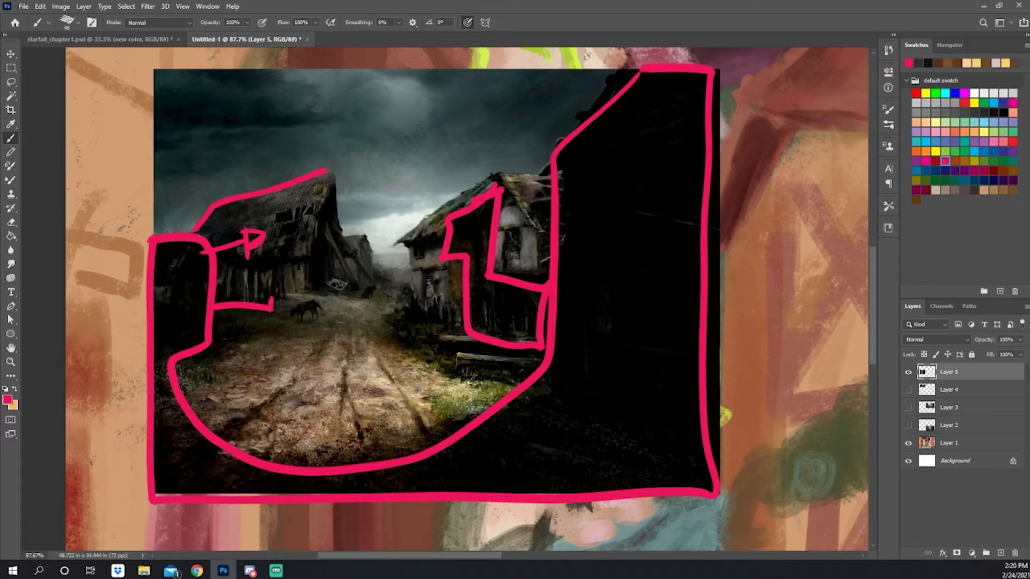
{"action": "mouse_move", "coordinate": [310, 236]}
{"action": "left_mouse_down"}
{"action": "mouse_move", "coordinate": [337, 257]}
{"action": "mouse_move", "coordinate": [313, 288]}
{"action": "left_mouse_up"}
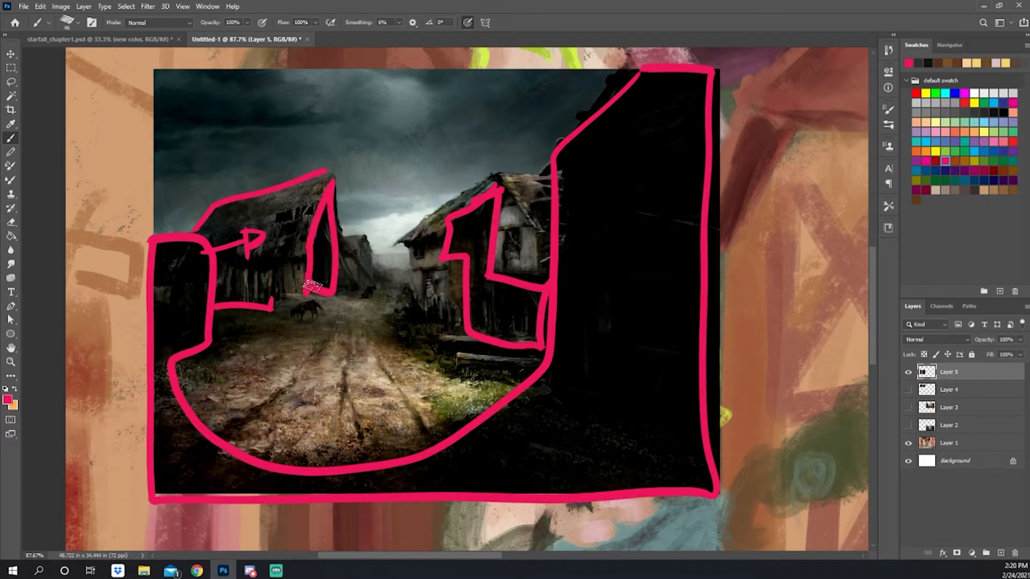
{"action": "key", "text": "ctrl+z"}
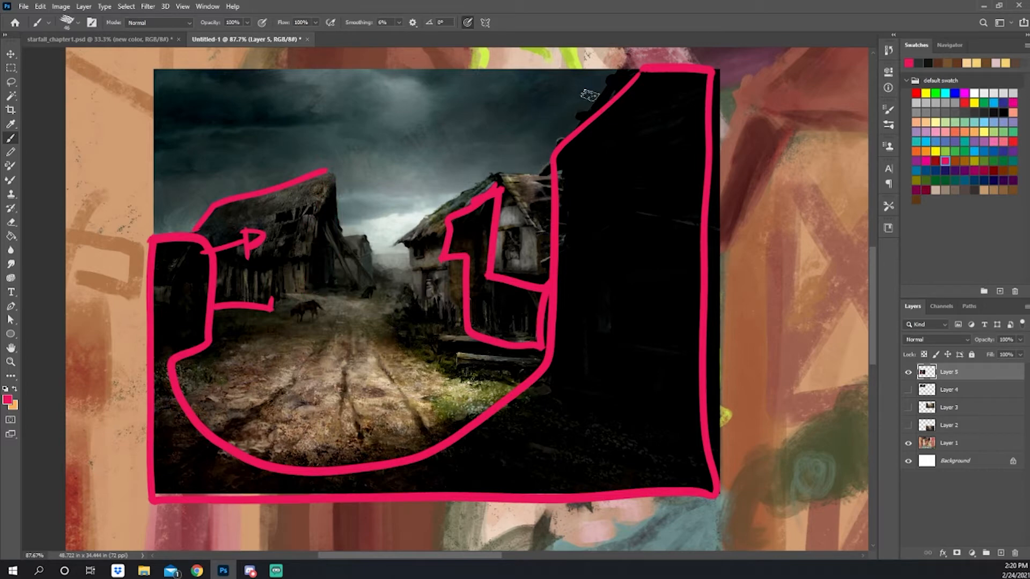
{"action": "left_click_drag", "start_coordinate": [590, 96], "coordinate": [476, 137]}
{"action": "left_click_drag", "start_coordinate": [496, 99], "coordinate": [462, 119]}
{"action": "mouse_move", "coordinate": [310, 285]}
{"action": "left_mouse_down"}
{"action": "mouse_move", "coordinate": [317, 216]}
{"action": "mouse_move", "coordinate": [314, 280]}
{"action": "left_mouse_up"}
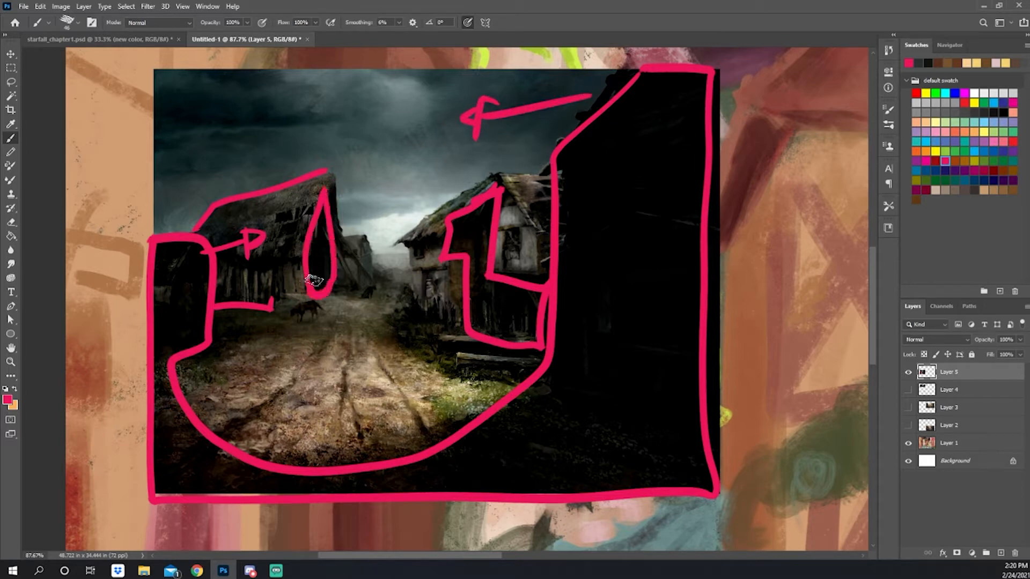
- Circle the sunlit road, the horse and the right-hand house's lit walls with the bright blue swatch
{"action": "key", "text": "x"}
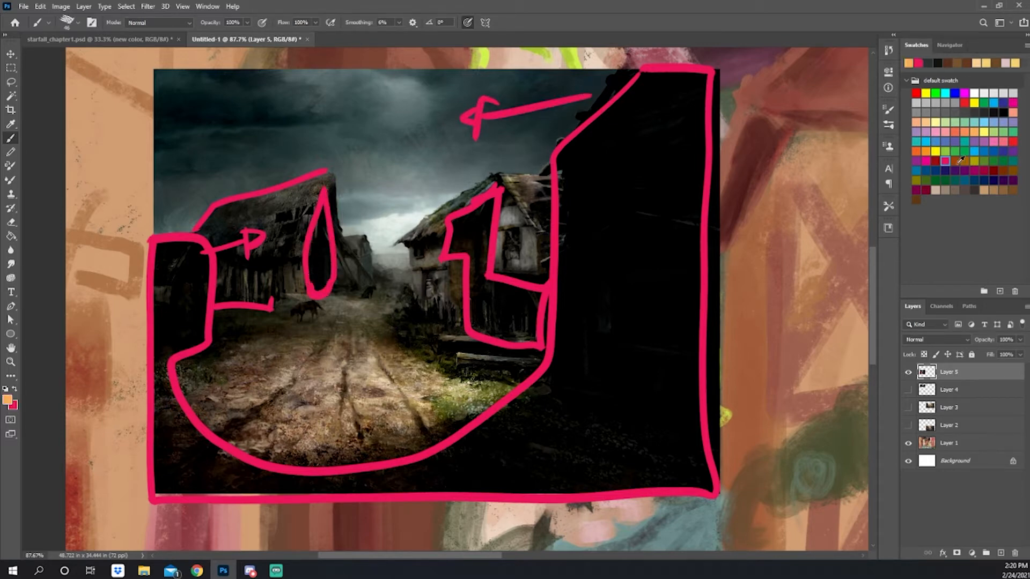
{"action": "left_click", "coordinate": [974, 151]}
{"action": "mouse_move", "coordinate": [483, 391]}
{"action": "left_mouse_down"}
{"action": "mouse_move", "coordinate": [343, 345]}
{"action": "mouse_move", "coordinate": [480, 416]}
{"action": "mouse_move", "coordinate": [484, 399]}
{"action": "left_mouse_up"}
{"action": "left_click_drag", "start_coordinate": [306, 309], "coordinate": [283, 286]}
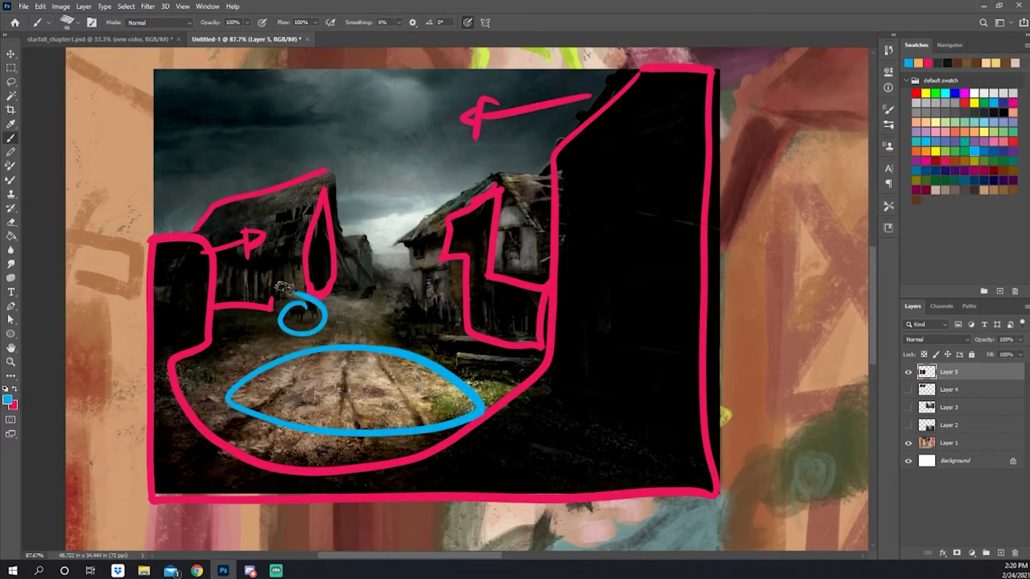
{"action": "mouse_move", "coordinate": [507, 214]}
{"action": "left_mouse_down"}
{"action": "mouse_move", "coordinate": [490, 266]}
{"action": "mouse_move", "coordinate": [498, 199]}
{"action": "mouse_move", "coordinate": [401, 265]}
{"action": "mouse_move", "coordinate": [465, 207]}
{"action": "left_mouse_up"}
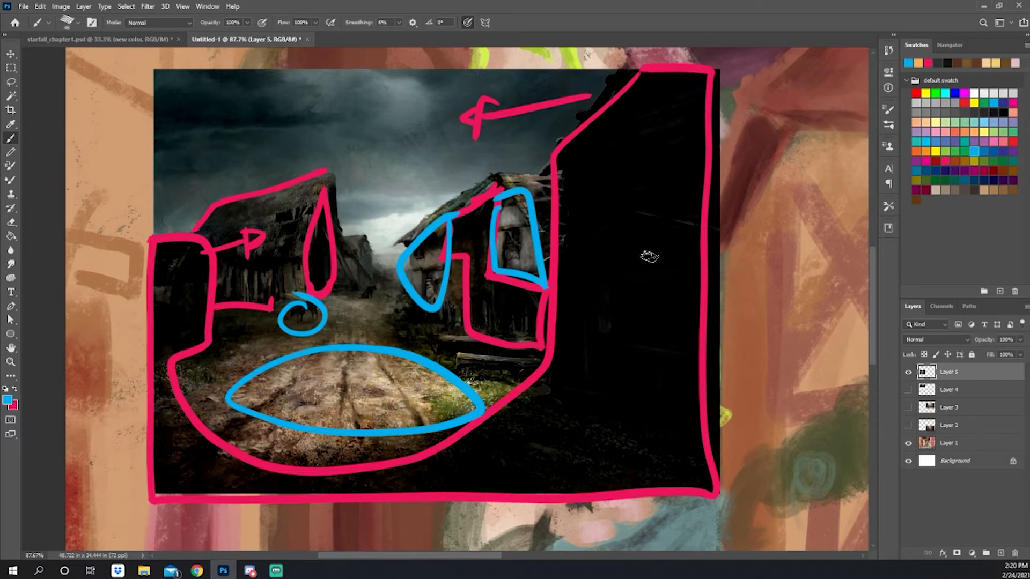
- Hide Layer 5 and show the snowy courtyard reference on Layer 4, framed large in the view
{"action": "left_click", "coordinate": [908, 372]}
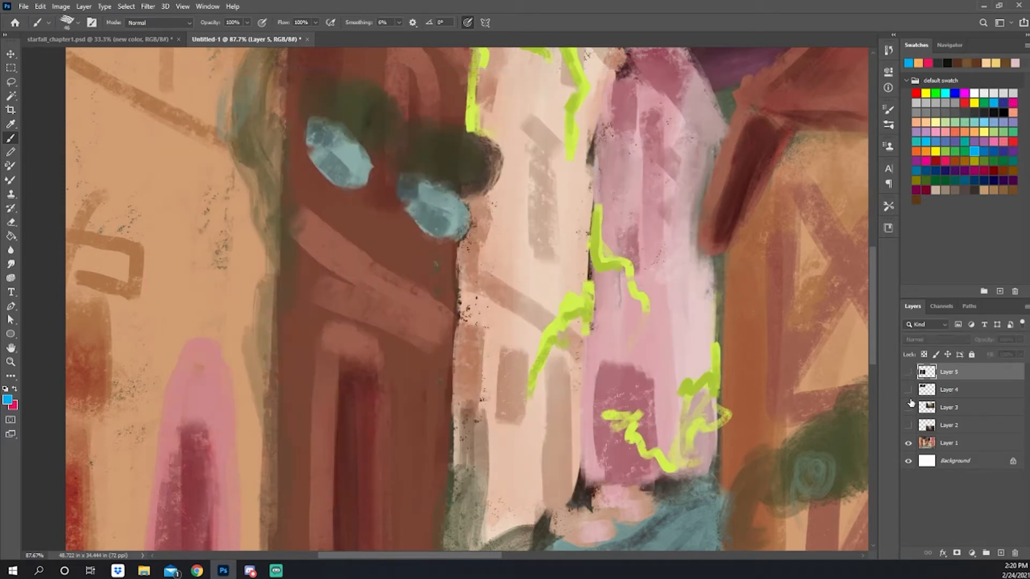
{"action": "left_click", "coordinate": [908, 389]}
{"action": "left_click", "coordinate": [657, 324], "text": "alt"}
{"action": "left_click_drag", "start_coordinate": [642, 241], "coordinate": [609, 509]}
{"action": "left_click", "coordinate": [578, 339], "text": "ctrl"}
{"action": "mouse_move", "coordinate": [482, 321]}
{"action": "left_mouse_down"}
{"action": "mouse_move", "coordinate": [492, 324]}
{"action": "mouse_move", "coordinate": [475, 306]}
{"action": "left_mouse_up"}
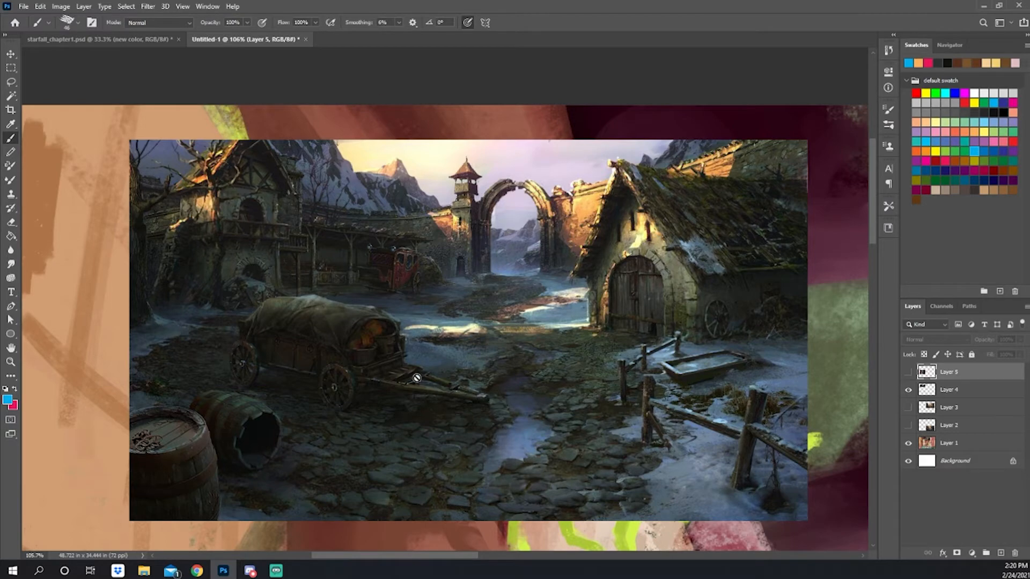
- Examine the light, shadows and details around the wagon, archway, stone barn and cobbled path in the courtyard reference
{"action": "left_click_drag", "start_coordinate": [392, 373], "coordinate": [414, 359]}
{"action": "left_click_drag", "start_coordinate": [487, 307], "coordinate": [437, 308]}
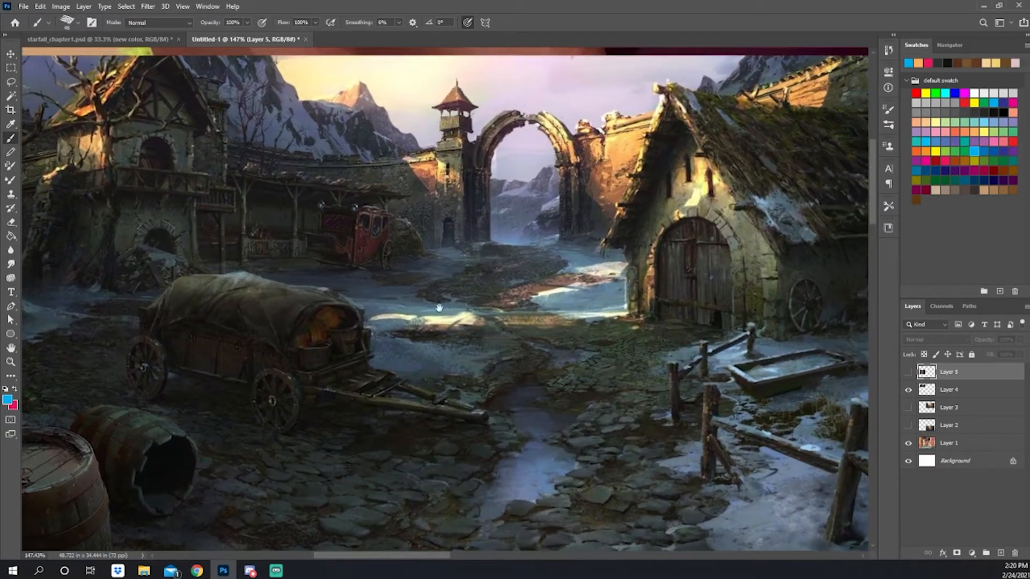
{"action": "mouse_move", "coordinate": [340, 242]}
{"action": "left_mouse_down"}
{"action": "mouse_move", "coordinate": [395, 281]}
{"action": "mouse_move", "coordinate": [361, 296]}
{"action": "left_mouse_up"}
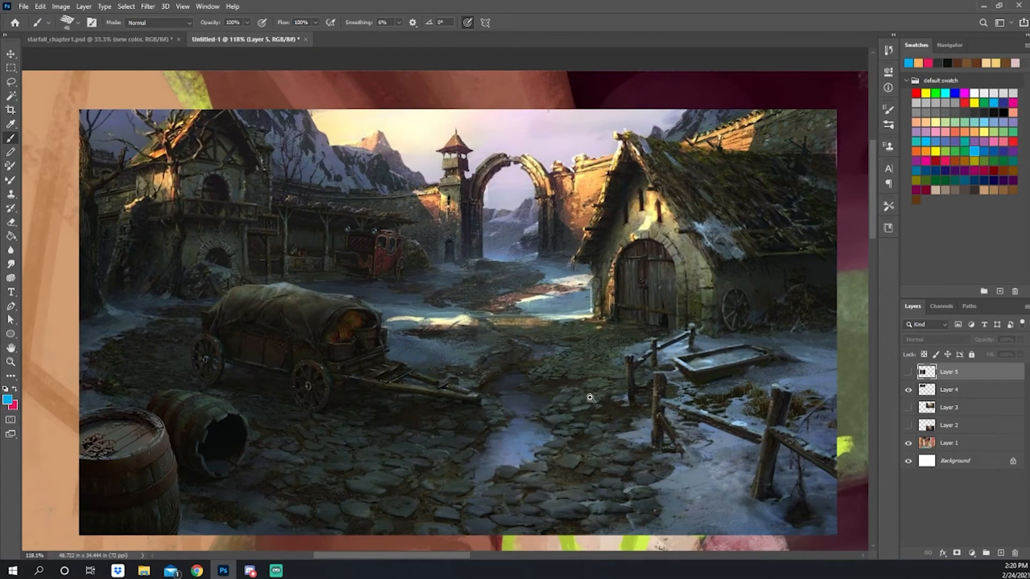
{"action": "left_click_drag", "start_coordinate": [590, 398], "coordinate": [248, 264]}
{"action": "left_click_drag", "start_coordinate": [357, 257], "coordinate": [387, 338]}
{"action": "left_click_drag", "start_coordinate": [407, 284], "coordinate": [375, 284]}
{"action": "left_click_drag", "start_coordinate": [276, 257], "coordinate": [529, 315]}
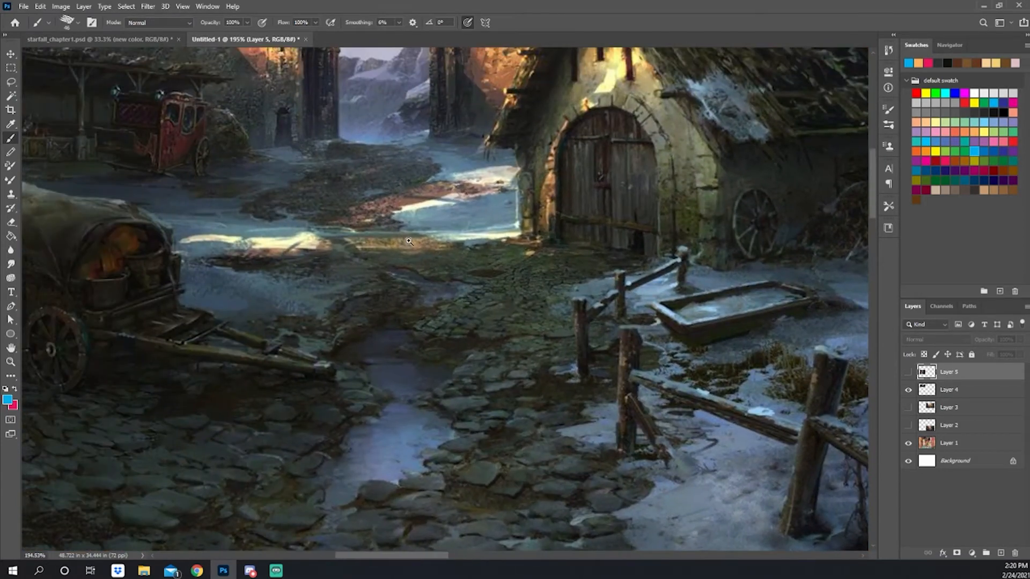
{"action": "left_click_drag", "start_coordinate": [407, 242], "coordinate": [372, 241]}
{"action": "left_click_drag", "start_coordinate": [274, 206], "coordinate": [492, 260]}
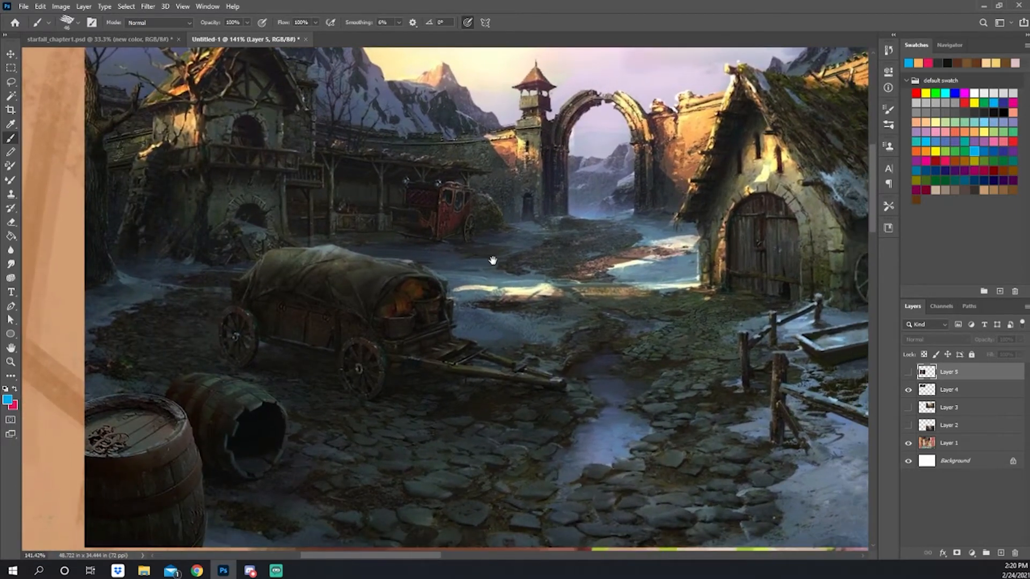
{"action": "left_click_drag", "start_coordinate": [569, 246], "coordinate": [563, 228]}
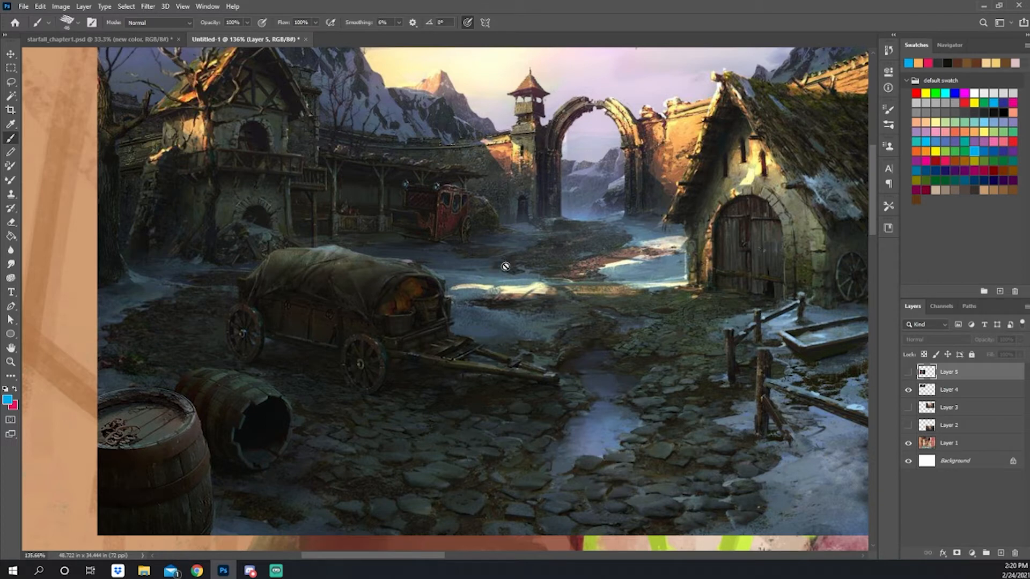
- Darken the courtyard reference on Layer 4 with Levels, using a black input level of 44
{"action": "left_click", "coordinate": [945, 393]}
{"action": "key", "text": "ctrl+l"}
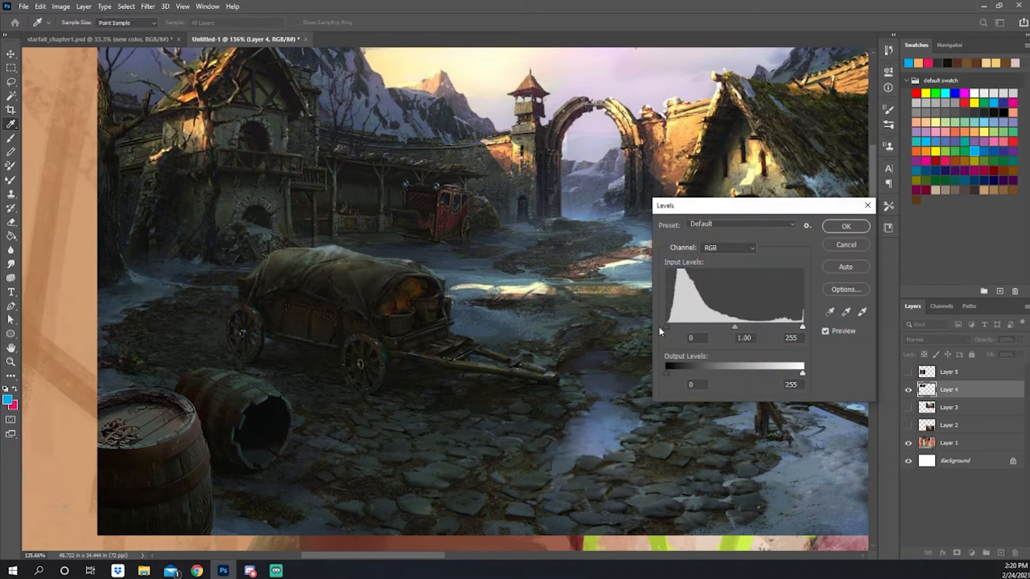
{"action": "left_click_drag", "start_coordinate": [666, 326], "coordinate": [689, 326]}
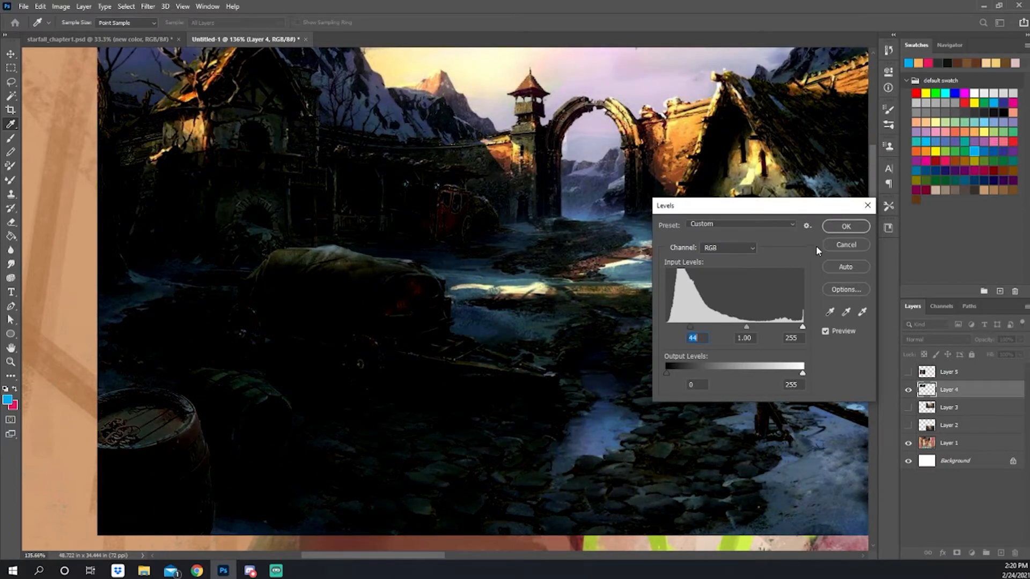
{"action": "left_click", "coordinate": [837, 227]}
- Compare the courtyard reference with and without the Levels adjustment by undoing it and restoring it
{"action": "key", "text": "ctrl+1"}
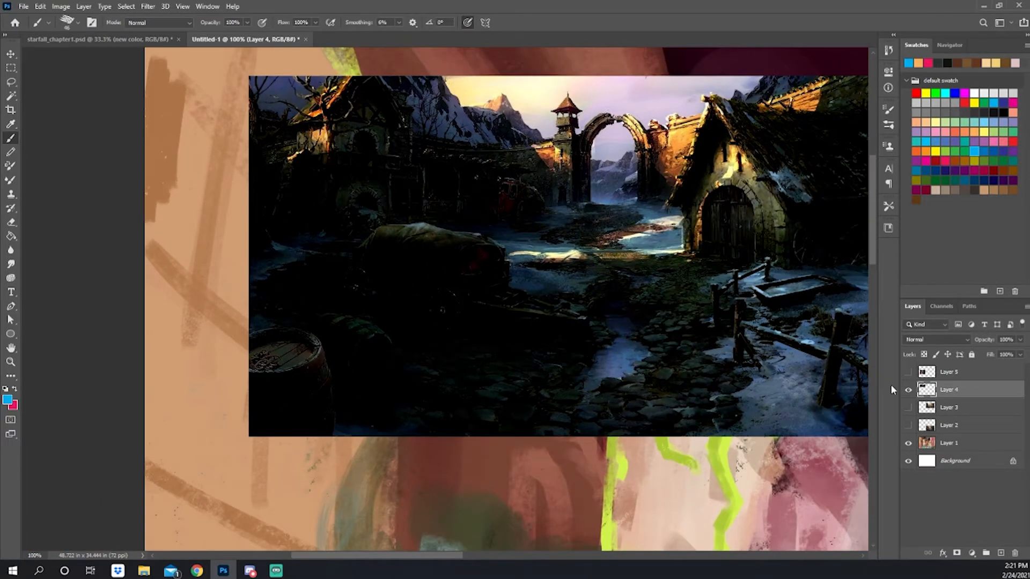
{"action": "key", "text": "ctrl+z"}
{"action": "left_click_drag", "start_coordinate": [506, 319], "coordinate": [531, 317]}
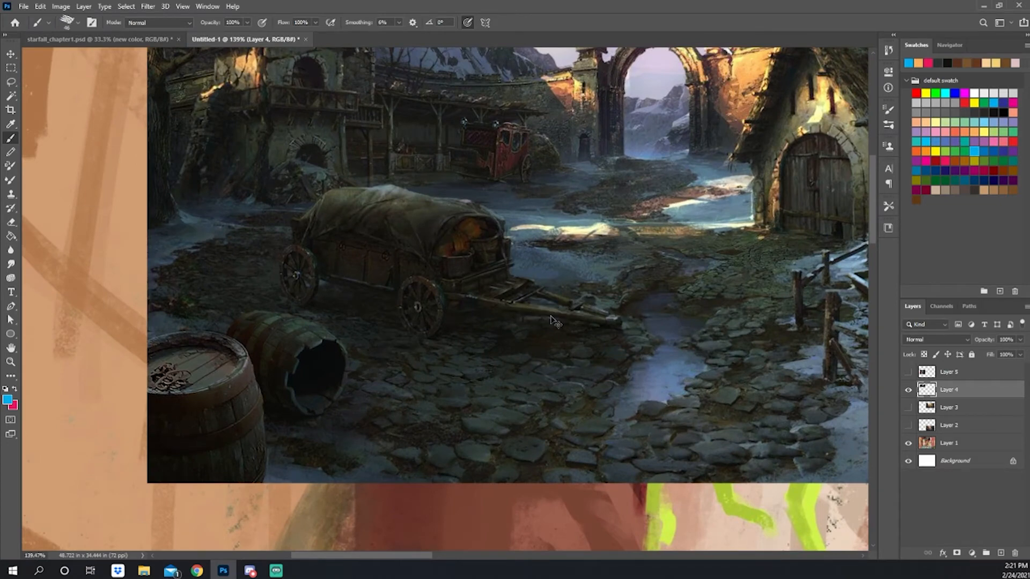
{"action": "key", "text": "ctrl+shift+z"}
{"action": "mouse_move", "coordinate": [633, 273]}
{"action": "left_mouse_down"}
{"action": "mouse_move", "coordinate": [501, 304]}
{"action": "mouse_move", "coordinate": [508, 296]}
{"action": "left_mouse_up"}
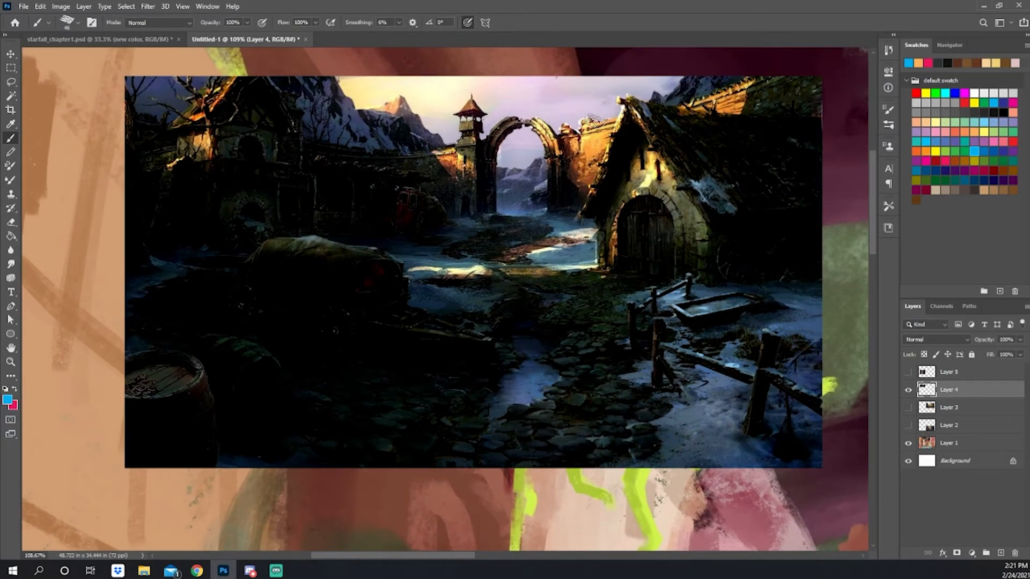
- Outline the courtyard's sunlit areas in blue: the walls, left house roof, tower, barn front and the bright strip of ground
{"action": "left_click_drag", "start_coordinate": [732, 65], "coordinate": [717, 116]}
{"action": "mouse_move", "coordinate": [734, 155]}
{"action": "left_mouse_down"}
{"action": "mouse_move", "coordinate": [661, 167]}
{"action": "mouse_move", "coordinate": [741, 141]}
{"action": "left_mouse_up"}
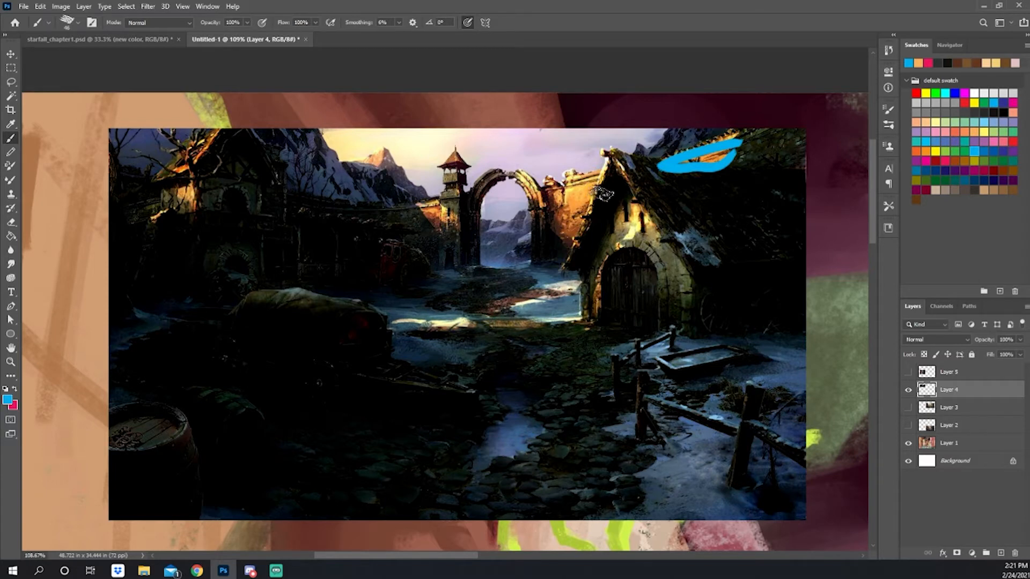
{"action": "left_click_drag", "start_coordinate": [601, 192], "coordinate": [606, 168]}
{"action": "mouse_move", "coordinate": [221, 130]}
{"action": "left_mouse_down"}
{"action": "mouse_move", "coordinate": [212, 155]}
{"action": "mouse_move", "coordinate": [147, 183]}
{"action": "mouse_move", "coordinate": [209, 179]}
{"action": "left_mouse_up"}
{"action": "mouse_move", "coordinate": [446, 233]}
{"action": "left_mouse_down"}
{"action": "mouse_move", "coordinate": [430, 213]}
{"action": "mouse_move", "coordinate": [444, 241]}
{"action": "mouse_move", "coordinate": [439, 198]}
{"action": "mouse_move", "coordinate": [445, 244]}
{"action": "left_mouse_up"}
{"action": "key", "text": "ctrl+z"}
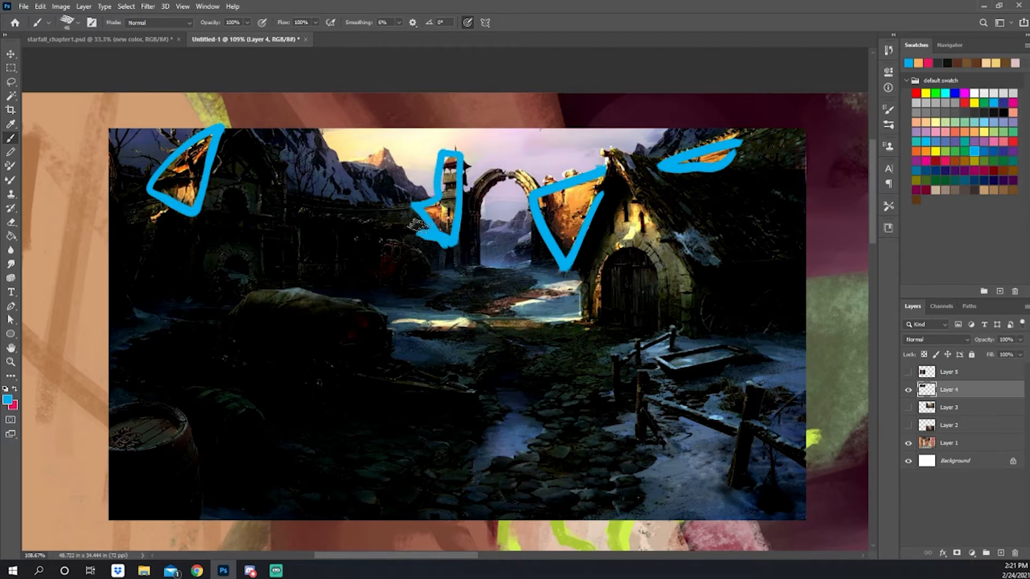
{"action": "mouse_move", "coordinate": [628, 212]}
{"action": "left_mouse_down"}
{"action": "mouse_move", "coordinate": [639, 203]}
{"action": "mouse_move", "coordinate": [578, 310]}
{"action": "mouse_move", "coordinate": [643, 204]}
{"action": "left_mouse_up"}
{"action": "mouse_move", "coordinate": [571, 284]}
{"action": "left_mouse_down"}
{"action": "mouse_move", "coordinate": [381, 324]}
{"action": "mouse_move", "coordinate": [582, 302]}
{"action": "left_mouse_up"}
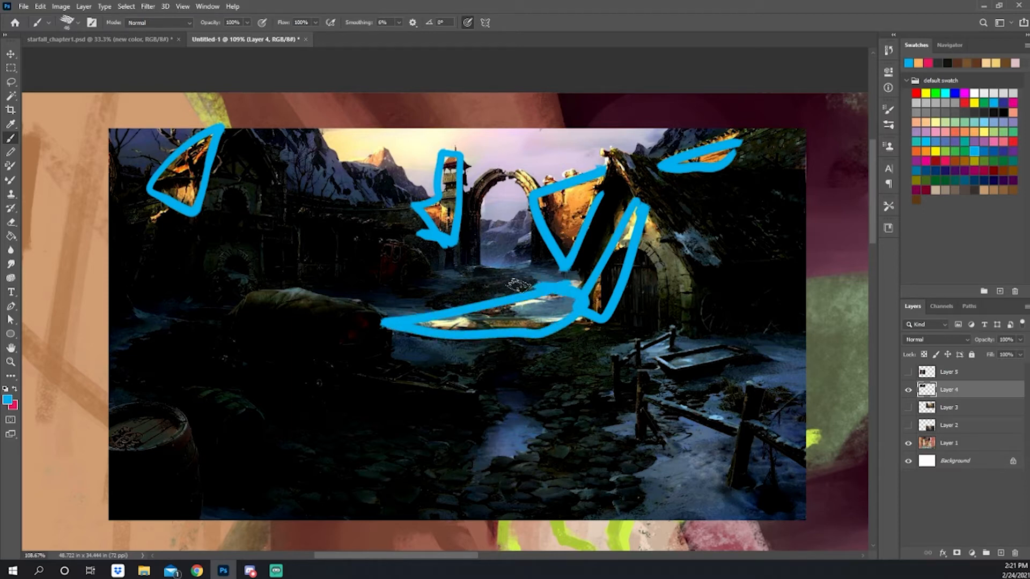
- Hide Layer 4 and show the ruined street reference on Layer 3, framed large in the view
{"action": "left_click", "coordinate": [908, 390]}
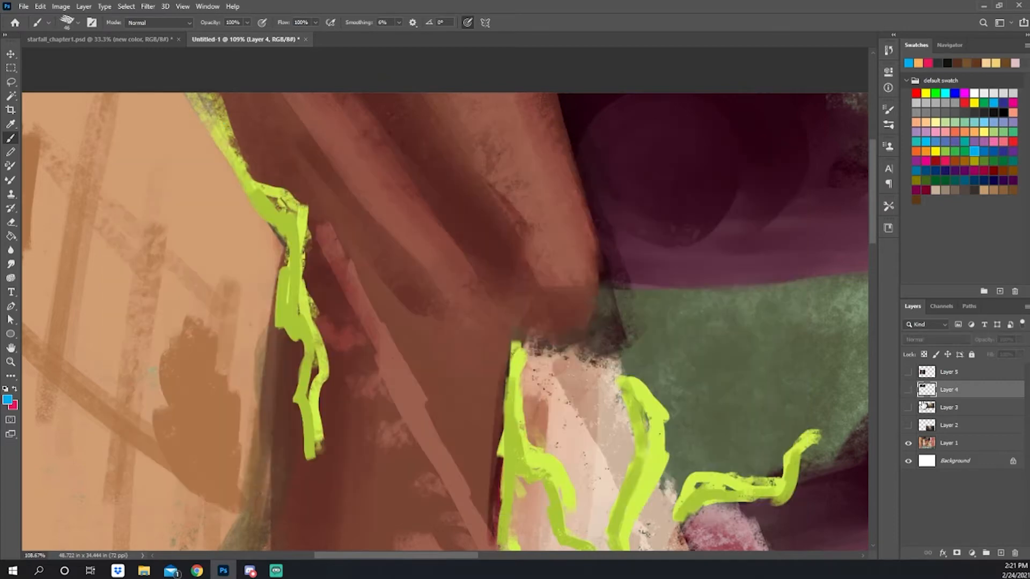
{"action": "left_click", "coordinate": [908, 408]}
{"action": "scroll", "coordinate": [641, 285], "scroll_direction": "down", "scroll_amount": 3}
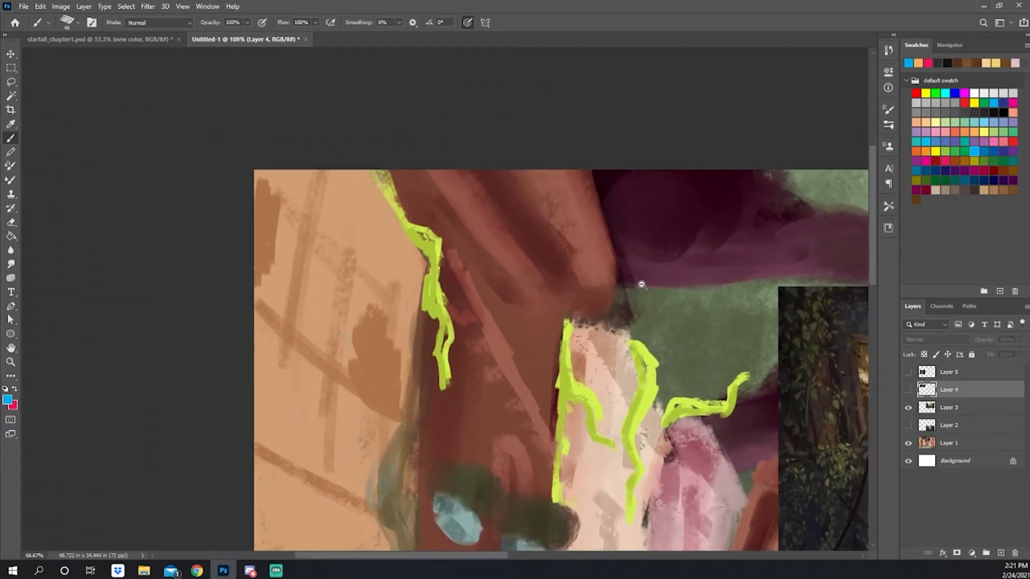
{"action": "left_click_drag", "start_coordinate": [692, 360], "coordinate": [115, 238]}
{"action": "scroll", "coordinate": [274, 251], "scroll_direction": "up", "scroll_amount": 8}
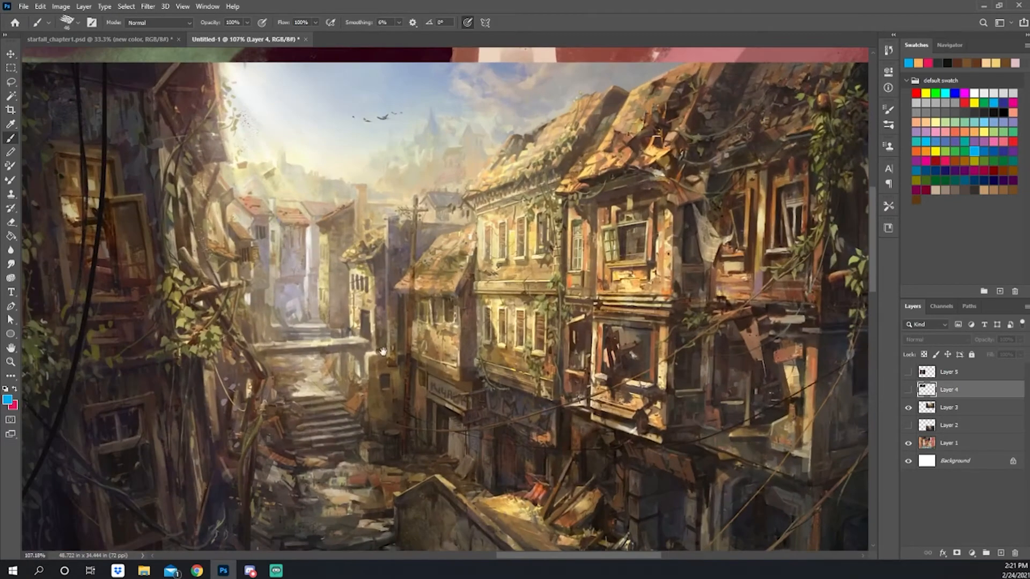
- Examine the ruined street reference up close, from the sunlit rubble behind the stone wall to the stairs and houses
{"action": "left_click_drag", "start_coordinate": [384, 351], "coordinate": [411, 241]}
{"action": "scroll", "coordinate": [525, 261], "scroll_direction": "down", "scroll_amount": 1}
{"action": "scroll", "coordinate": [563, 270], "scroll_direction": "up", "scroll_amount": 8}
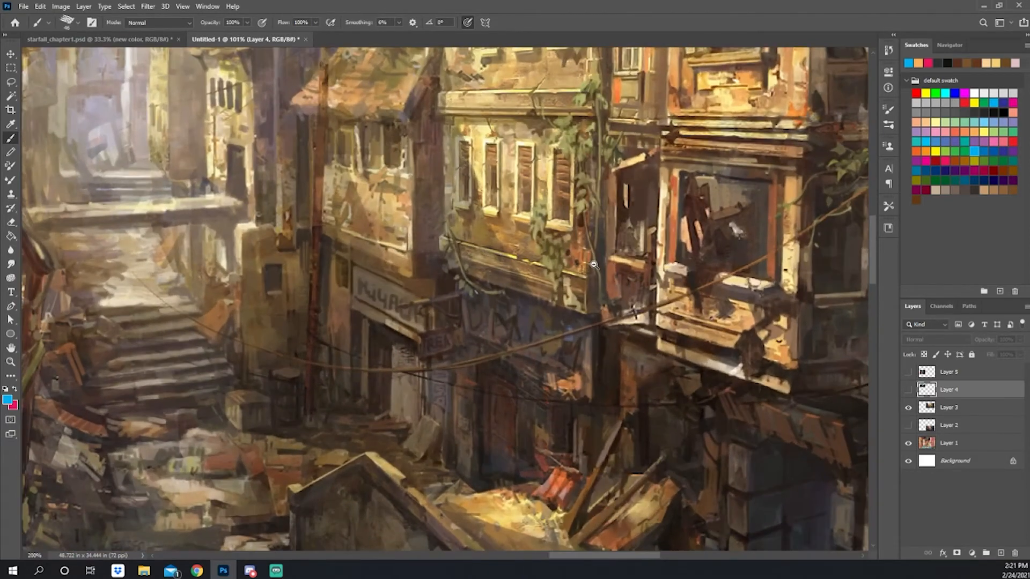
{"action": "left_click_drag", "start_coordinate": [635, 354], "coordinate": [547, 209]}
{"action": "scroll", "coordinate": [523, 325], "scroll_direction": "up", "scroll_amount": 6}
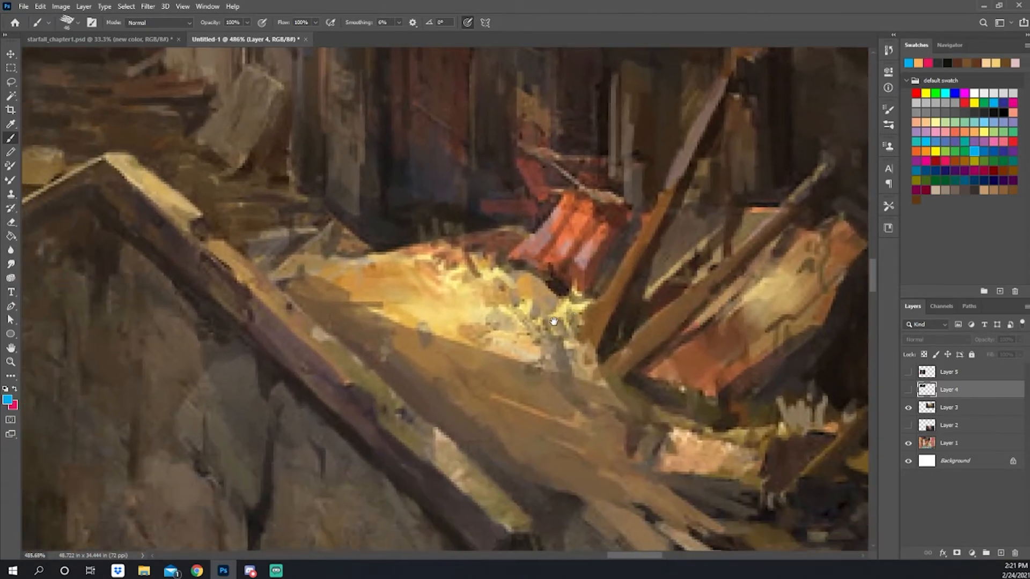
{"action": "scroll", "coordinate": [524, 324], "scroll_direction": "down", "scroll_amount": 6}
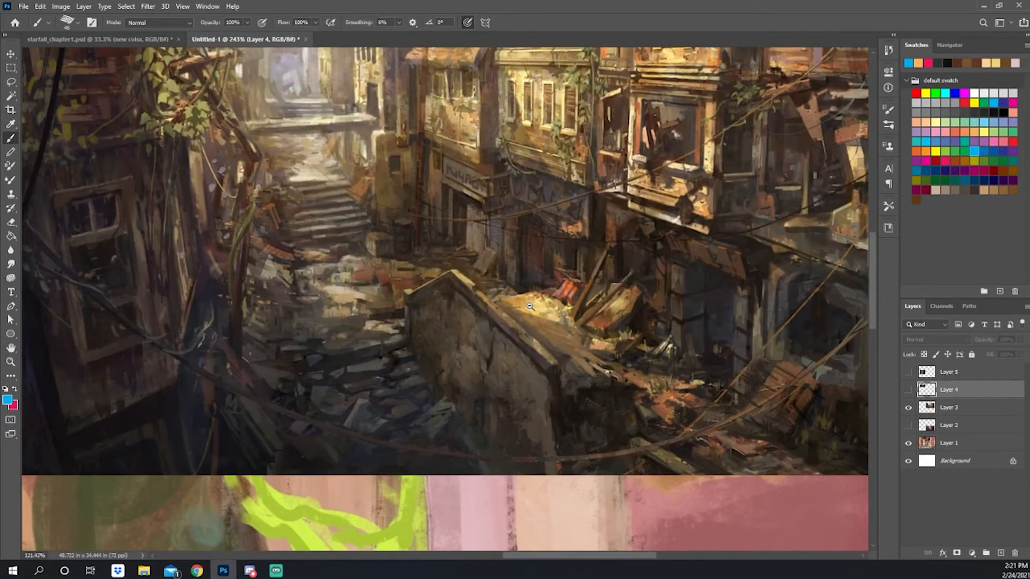
{"action": "mouse_move", "coordinate": [593, 236]}
{"action": "left_mouse_down"}
{"action": "mouse_move", "coordinate": [597, 251]}
{"action": "mouse_move", "coordinate": [524, 355]}
{"action": "mouse_move", "coordinate": [527, 395]}
{"action": "mouse_move", "coordinate": [617, 371]}
{"action": "left_mouse_up"}
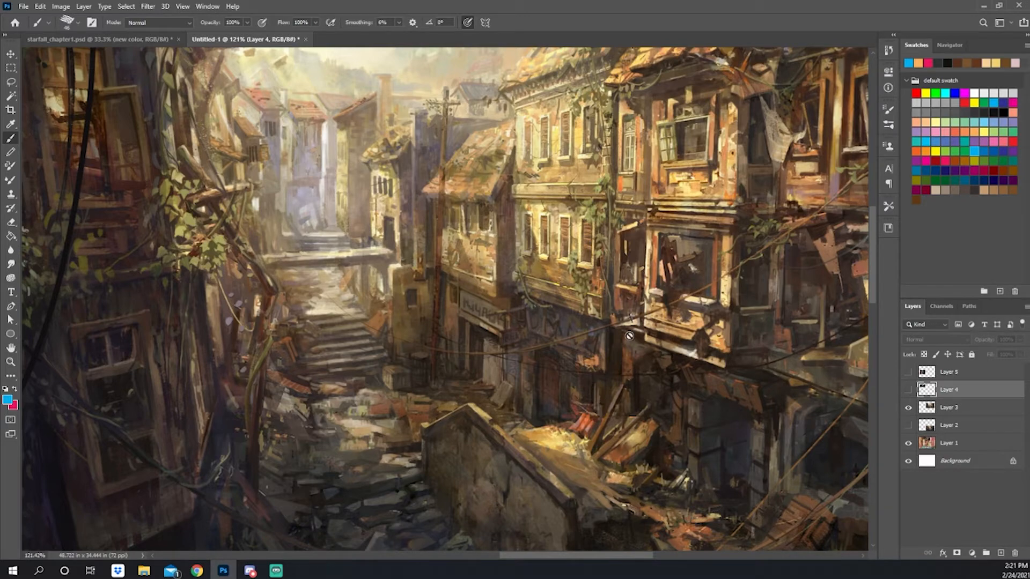
- Darken the ruined street reference on Layer 3 with Levels by raising the black input level until the shadows turn black
{"action": "left_click", "coordinate": [952, 409]}
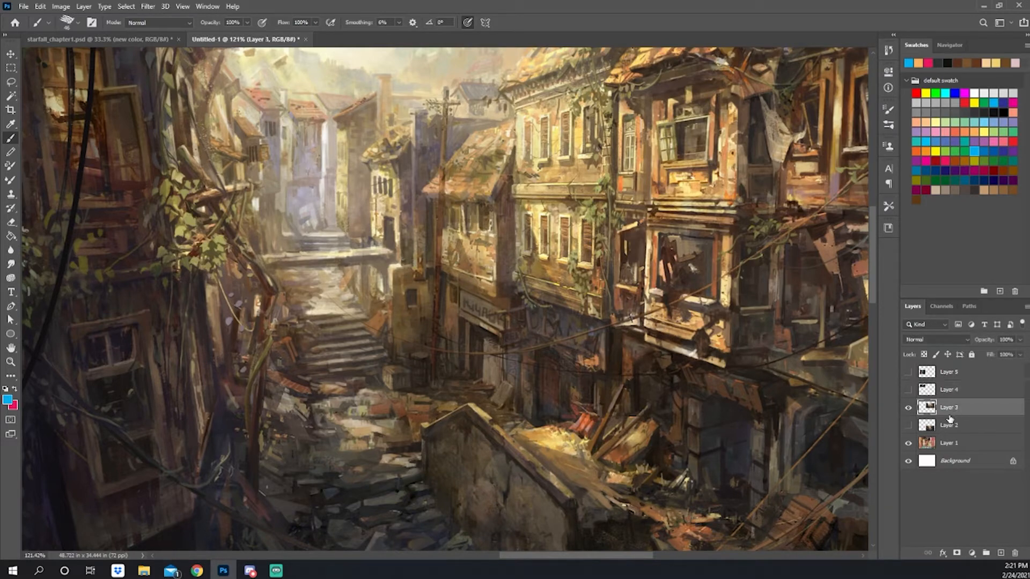
{"action": "key", "text": "ctrl+l"}
{"action": "left_click_drag", "start_coordinate": [666, 327], "coordinate": [695, 330]}
{"action": "left_click", "coordinate": [850, 226]}
- Outline the dark shadow mass framing the ruined street in blue, curving around the lit centre and along the image edges
{"action": "key", "text": "ctrl+minus"}
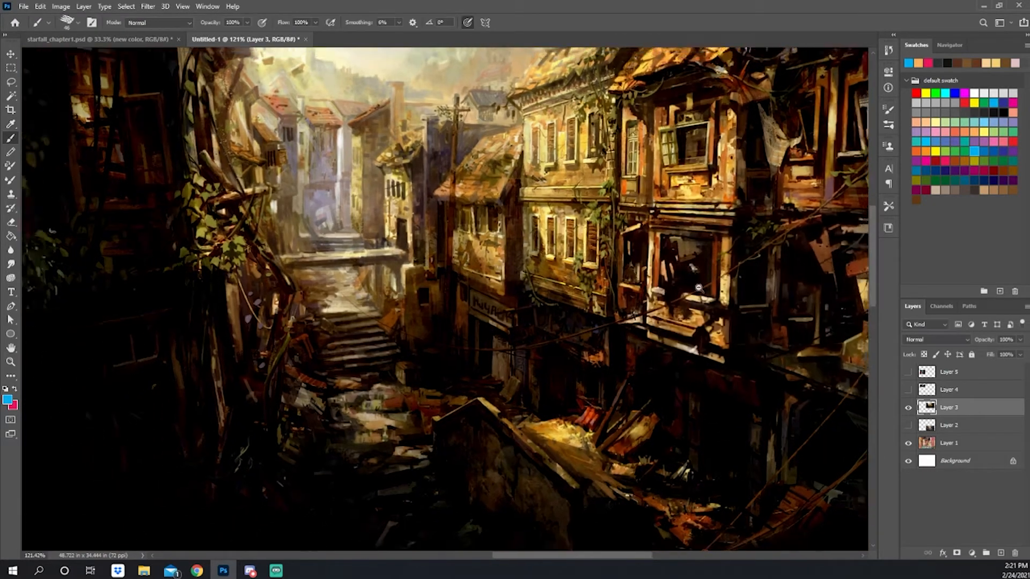
{"action": "left_click_drag", "start_coordinate": [643, 301], "coordinate": [516, 307]}
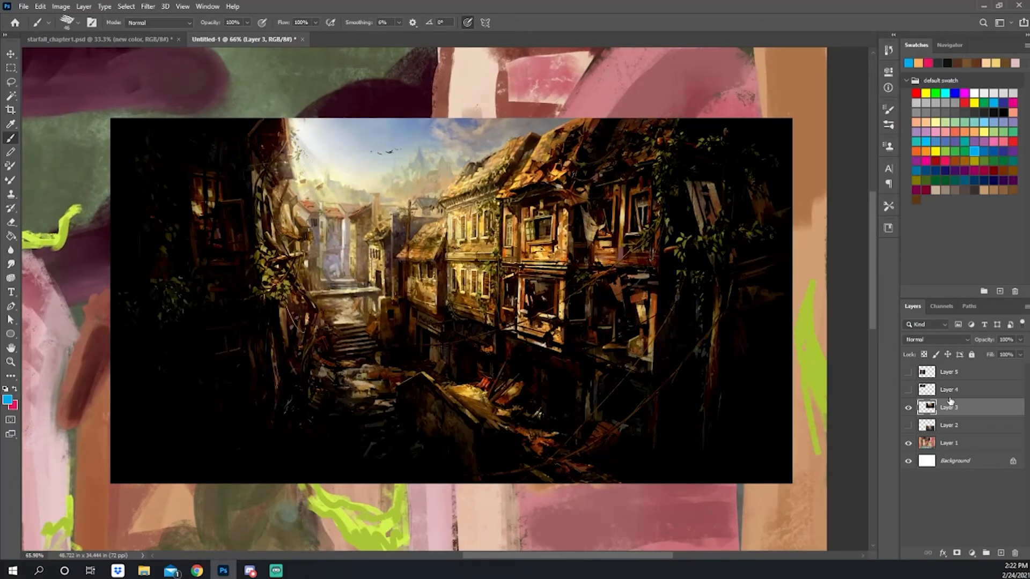
{"action": "mouse_move", "coordinate": [113, 123]}
{"action": "left_mouse_down"}
{"action": "mouse_move", "coordinate": [282, 127]}
{"action": "mouse_move", "coordinate": [287, 266]}
{"action": "mouse_move", "coordinate": [310, 373]}
{"action": "mouse_move", "coordinate": [450, 421]}
{"action": "mouse_move", "coordinate": [589, 378]}
{"action": "mouse_move", "coordinate": [628, 114]}
{"action": "mouse_move", "coordinate": [785, 121]}
{"action": "mouse_move", "coordinate": [786, 478]}
{"action": "mouse_move", "coordinate": [115, 474]}
{"action": "mouse_move", "coordinate": [117, 124]}
{"action": "left_mouse_up"}
- Outline the sunlit row of houses and the pale distant building at the street's end in pink
{"action": "key", "text": "x"}
{"action": "mouse_move", "coordinate": [331, 300]}
{"action": "left_mouse_down"}
{"action": "mouse_move", "coordinate": [547, 150]}
{"action": "mouse_move", "coordinate": [405, 169]}
{"action": "left_mouse_up"}
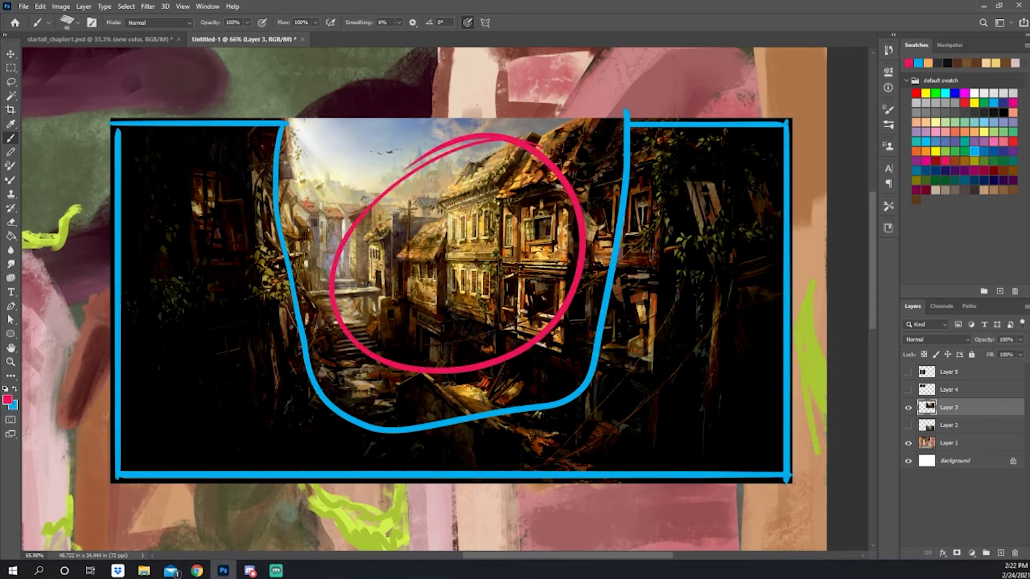
{"action": "key", "text": "ctrl+z"}
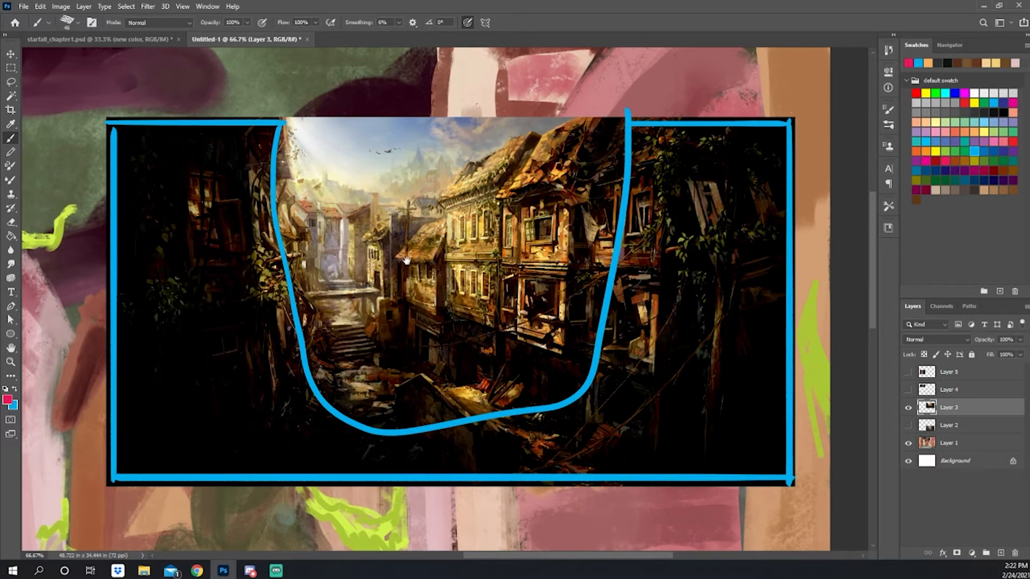
{"action": "scroll", "coordinate": [335, 332], "scroll_direction": "up", "scroll_amount": 1}
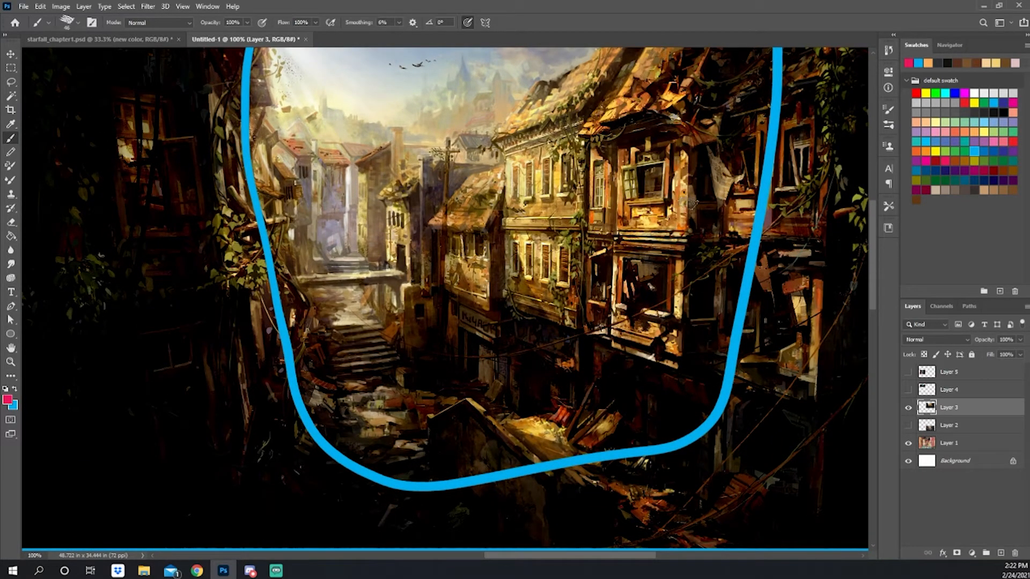
{"action": "mouse_move", "coordinate": [689, 175]}
{"action": "left_mouse_down"}
{"action": "mouse_move", "coordinate": [659, 385]}
{"action": "mouse_move", "coordinate": [437, 382]}
{"action": "mouse_move", "coordinate": [436, 196]}
{"action": "mouse_move", "coordinate": [667, 49]}
{"action": "left_mouse_up"}
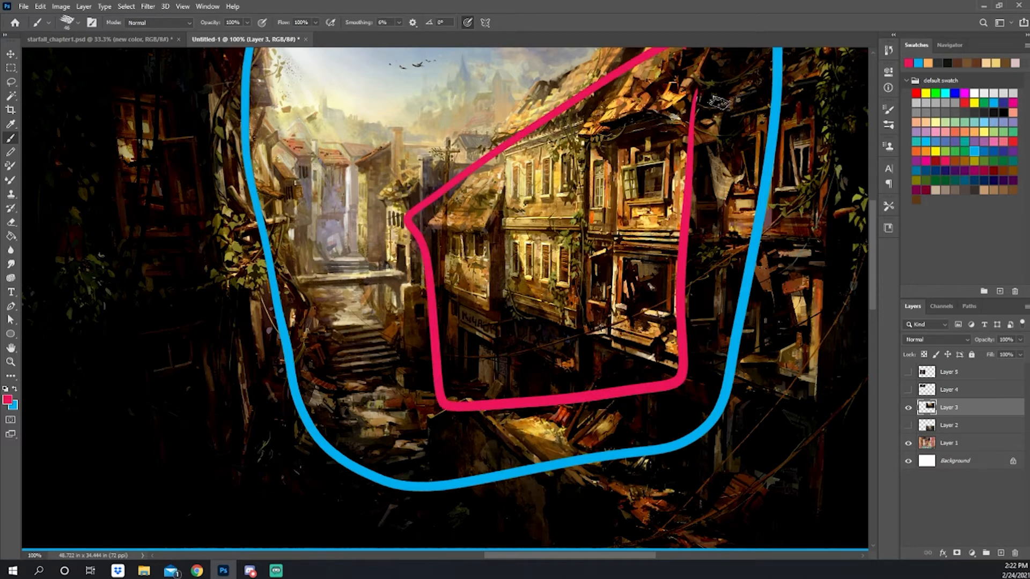
{"action": "scroll", "coordinate": [364, 173], "scroll_direction": "up", "scroll_amount": 1}
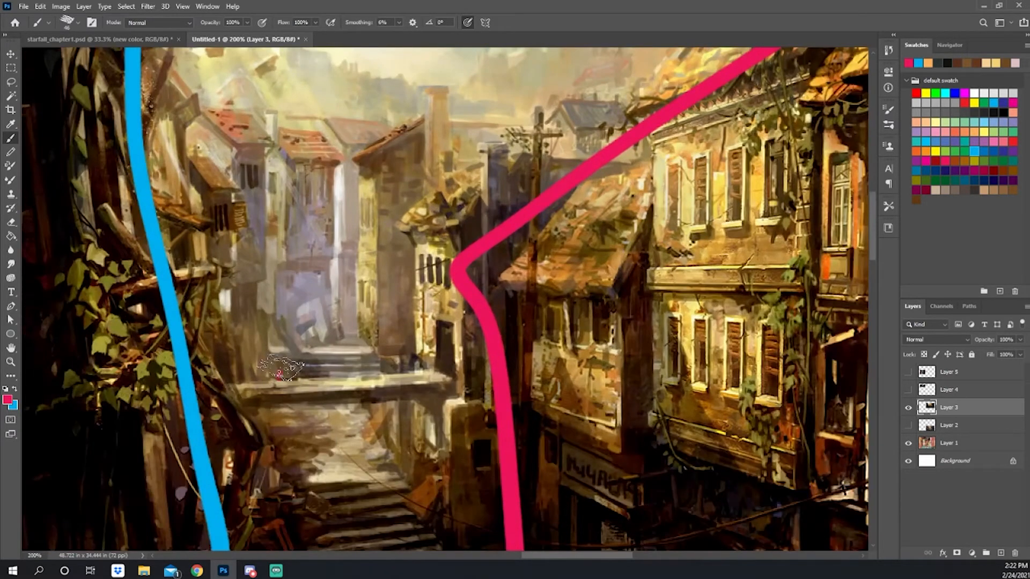
{"action": "mouse_move", "coordinate": [279, 376]}
{"action": "left_mouse_down"}
{"action": "mouse_move", "coordinate": [274, 137]}
{"action": "mouse_move", "coordinate": [370, 376]}
{"action": "mouse_move", "coordinate": [262, 373]}
{"action": "left_mouse_up"}
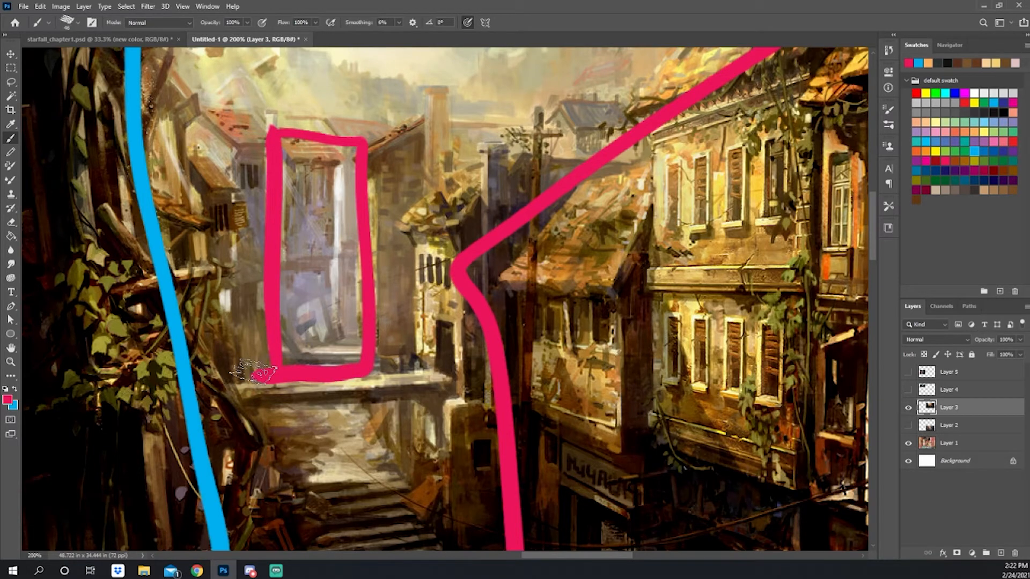
- Try pink strokes over the sky and along the hazy castle skyline, undoing each one
{"action": "left_click_drag", "start_coordinate": [493, 203], "coordinate": [477, 354]}
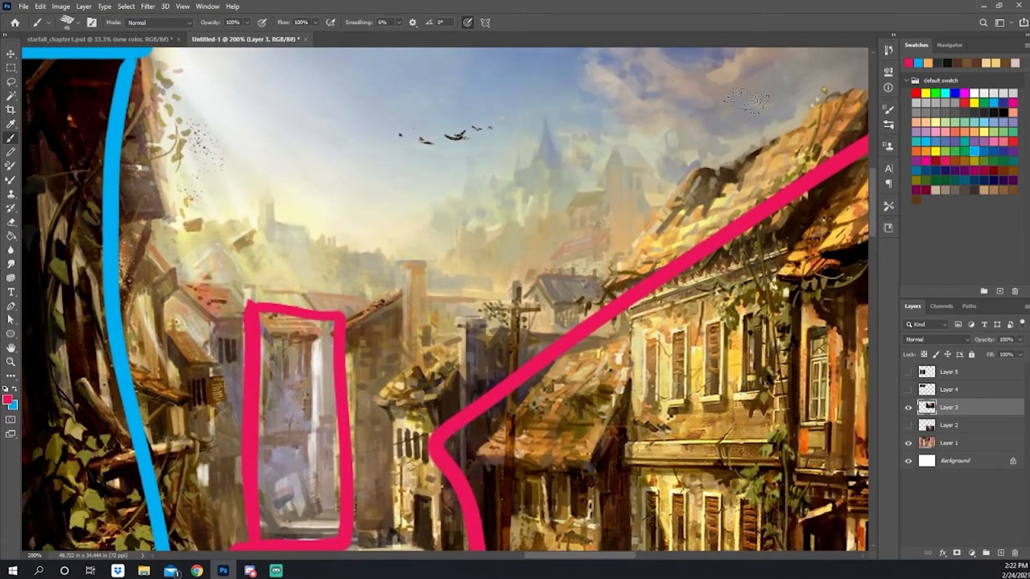
{"action": "mouse_move", "coordinate": [705, 173]}
{"action": "left_mouse_down"}
{"action": "mouse_move", "coordinate": [678, 160]}
{"action": "mouse_move", "coordinate": [592, 64]}
{"action": "mouse_move", "coordinate": [720, 181]}
{"action": "mouse_move", "coordinate": [657, 197]}
{"action": "mouse_move", "coordinate": [650, 156]}
{"action": "mouse_move", "coordinate": [615, 169]}
{"action": "mouse_move", "coordinate": [577, 136]}
{"action": "mouse_move", "coordinate": [526, 152]}
{"action": "mouse_move", "coordinate": [473, 182]}
{"action": "mouse_move", "coordinate": [410, 279]}
{"action": "left_mouse_up"}
{"action": "key", "text": "ctrl+z"}
{"action": "key", "text": "ctrl+z"}
{"action": "left_click_drag", "start_coordinate": [494, 134], "coordinate": [378, 141]}
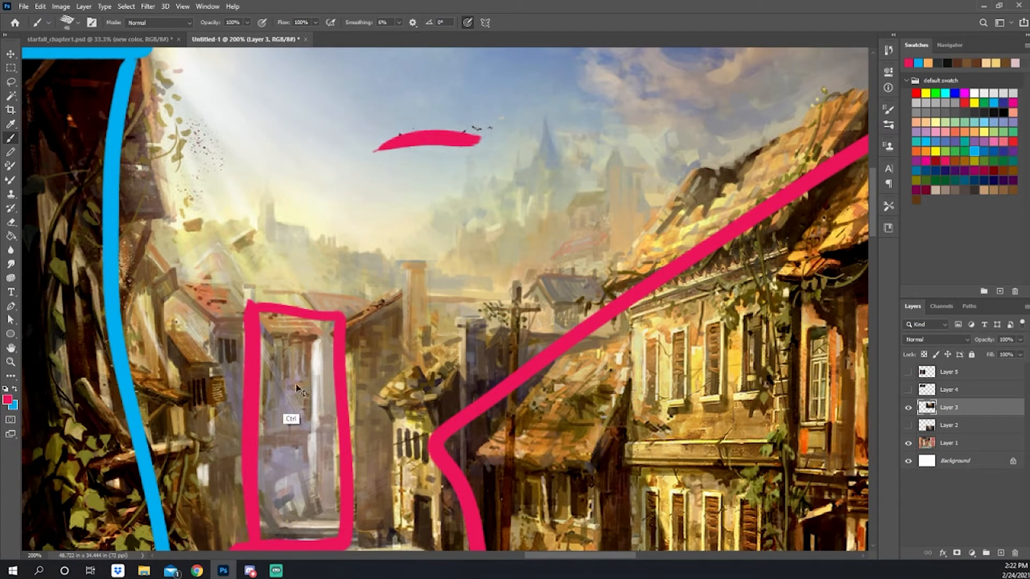
{"action": "key", "text": "ctrl+z"}
{"action": "mouse_move", "coordinate": [188, 234]}
{"action": "left_mouse_down"}
{"action": "mouse_move", "coordinate": [489, 239]}
{"action": "mouse_move", "coordinate": [671, 169]}
{"action": "left_mouse_up"}
{"action": "key", "text": "ctrl+z"}
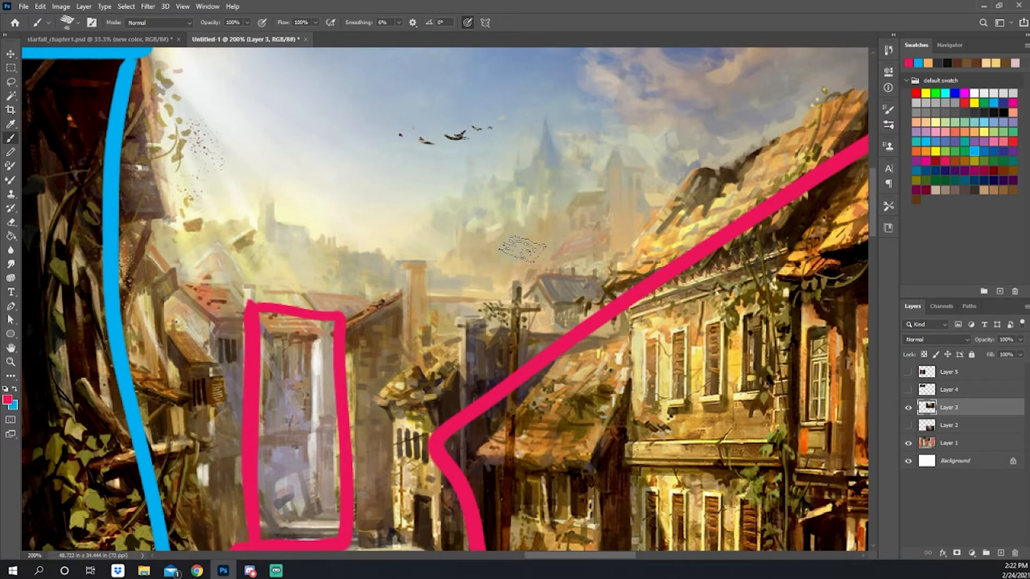
{"action": "left_click", "coordinate": [555, 309], "text": "alt"}
{"action": "left_click_drag", "start_coordinate": [513, 282], "coordinate": [556, 287]}
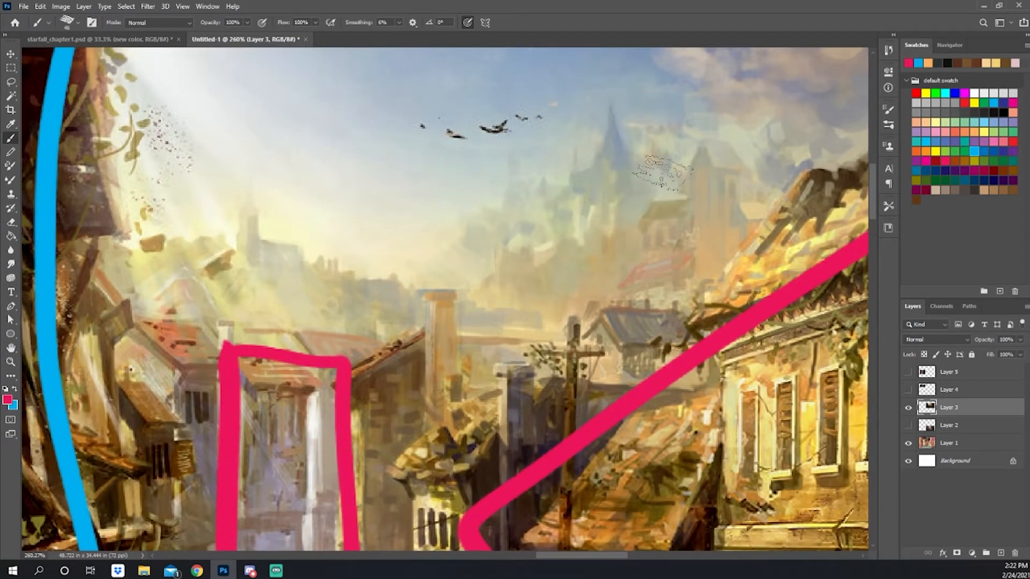
{"action": "mouse_move", "coordinate": [714, 173]}
{"action": "left_mouse_down"}
{"action": "mouse_move", "coordinate": [750, 226]}
{"action": "mouse_move", "coordinate": [568, 166]}
{"action": "mouse_move", "coordinate": [388, 272]}
{"action": "left_mouse_up"}
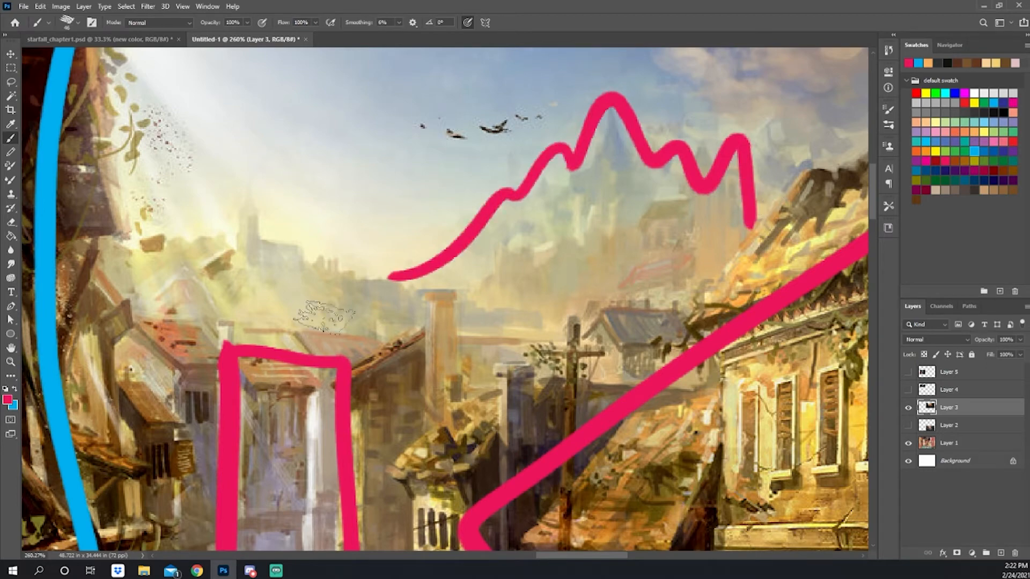
{"action": "key", "text": "ctrl+z"}
- Hide Layer 3 and show the overgrown city street reference on Layer 2, framed large in the view
{"action": "left_click_drag", "start_coordinate": [439, 439], "coordinate": [376, 439]}
{"action": "left_click", "coordinate": [908, 410]}
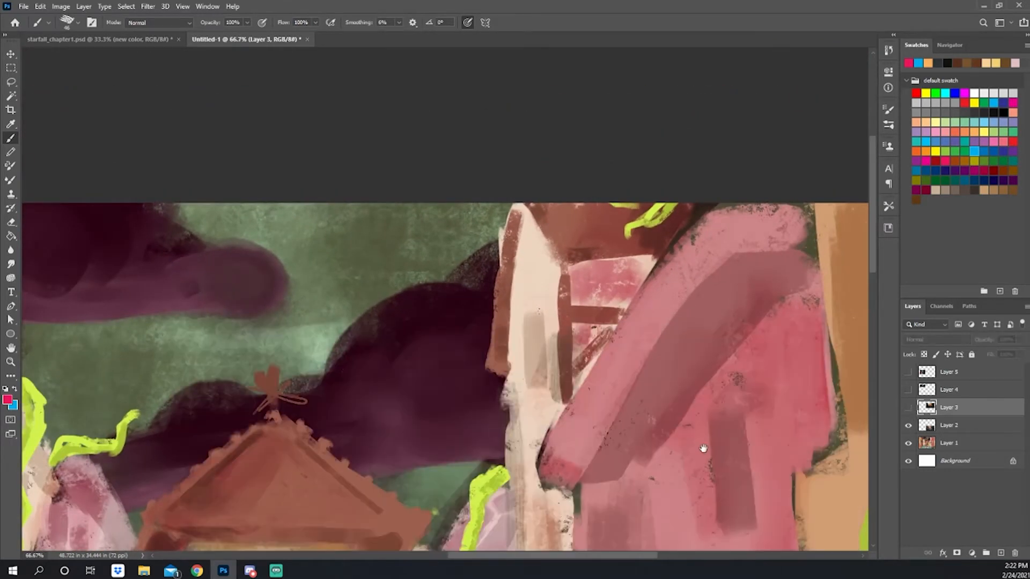
{"action": "left_click_drag", "start_coordinate": [657, 479], "coordinate": [536, 163]}
{"action": "left_click_drag", "start_coordinate": [474, 442], "coordinate": [493, 123]}
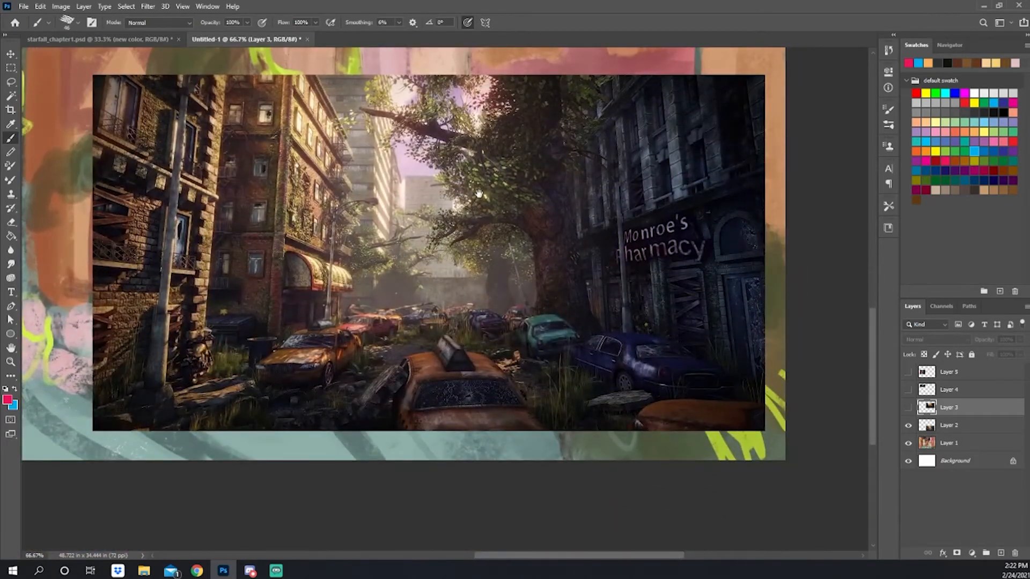
{"action": "left_click_drag", "start_coordinate": [465, 212], "coordinate": [481, 226]}
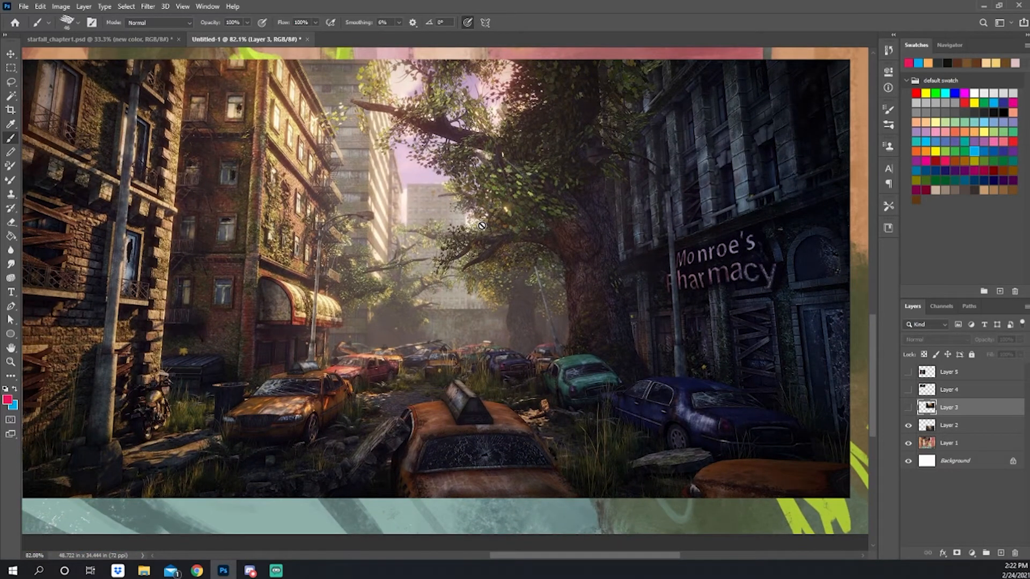
- Darken the overgrown city street reference on Layer 2 with Levels by raising the black input level
{"action": "left_click", "coordinate": [955, 427]}
{"action": "key", "text": "ctrl+l"}
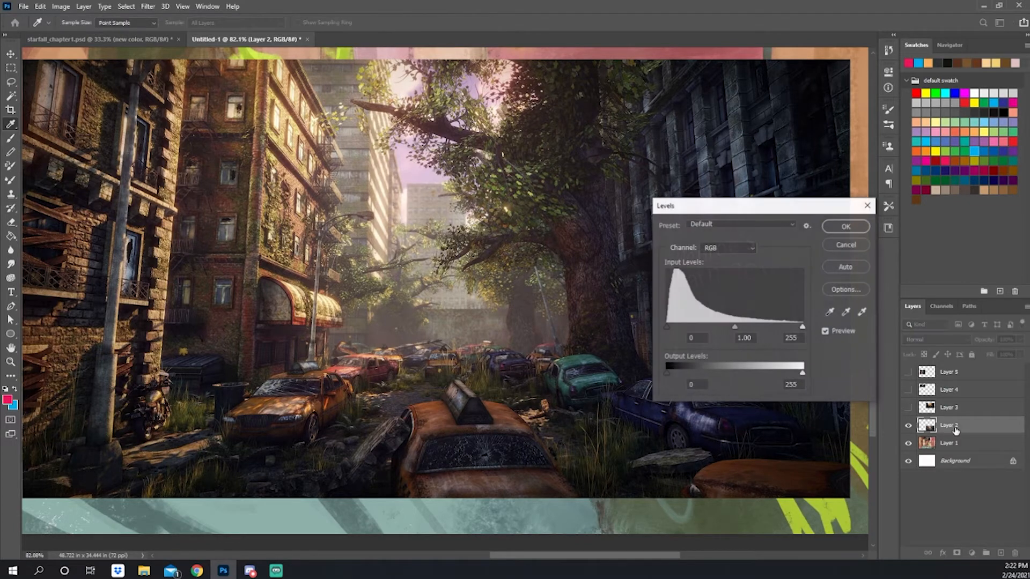
{"action": "left_click_drag", "start_coordinate": [664, 326], "coordinate": [692, 326]}
{"action": "left_click", "coordinate": [845, 227]}
- Outline the dark frame around the overgrown street in pink and draw arrows from both sides towards its lit centre
{"action": "key", "text": "ctrl+minus"}
{"action": "key", "text": "b"}
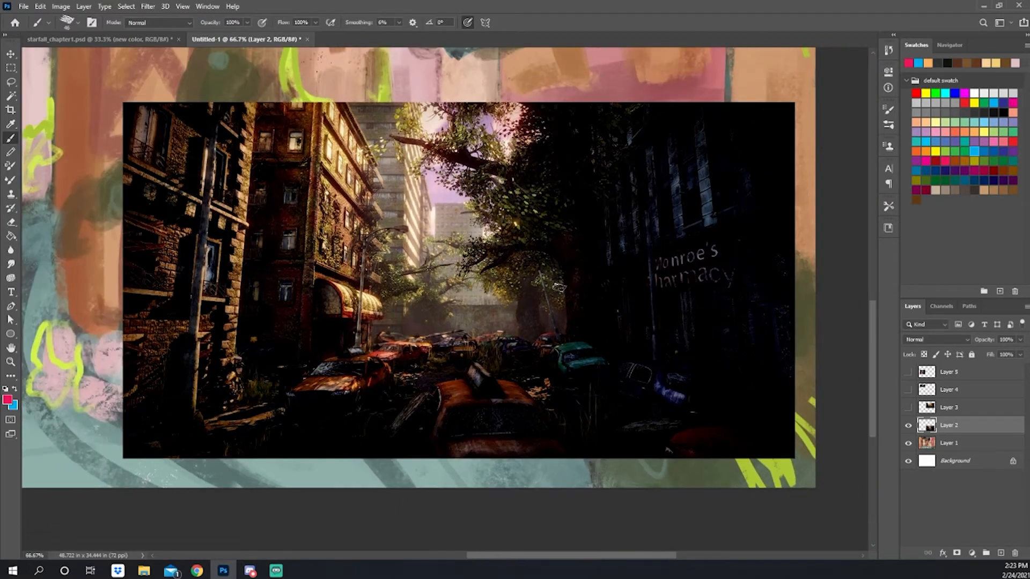
{"action": "mouse_move", "coordinate": [151, 139]}
{"action": "left_mouse_down"}
{"action": "mouse_move", "coordinate": [276, 395]}
{"action": "mouse_move", "coordinate": [493, 400]}
{"action": "mouse_move", "coordinate": [557, 242]}
{"action": "mouse_move", "coordinate": [574, 83]}
{"action": "mouse_move", "coordinate": [789, 86]}
{"action": "mouse_move", "coordinate": [789, 333]}
{"action": "mouse_move", "coordinate": [757, 462]}
{"action": "mouse_move", "coordinate": [109, 473]}
{"action": "mouse_move", "coordinate": [124, 92]}
{"action": "mouse_move", "coordinate": [155, 95]}
{"action": "left_mouse_up"}
{"action": "mouse_move", "coordinate": [126, 402]}
{"action": "left_mouse_down"}
{"action": "mouse_move", "coordinate": [322, 292]}
{"action": "mouse_move", "coordinate": [330, 324]}
{"action": "left_mouse_up"}
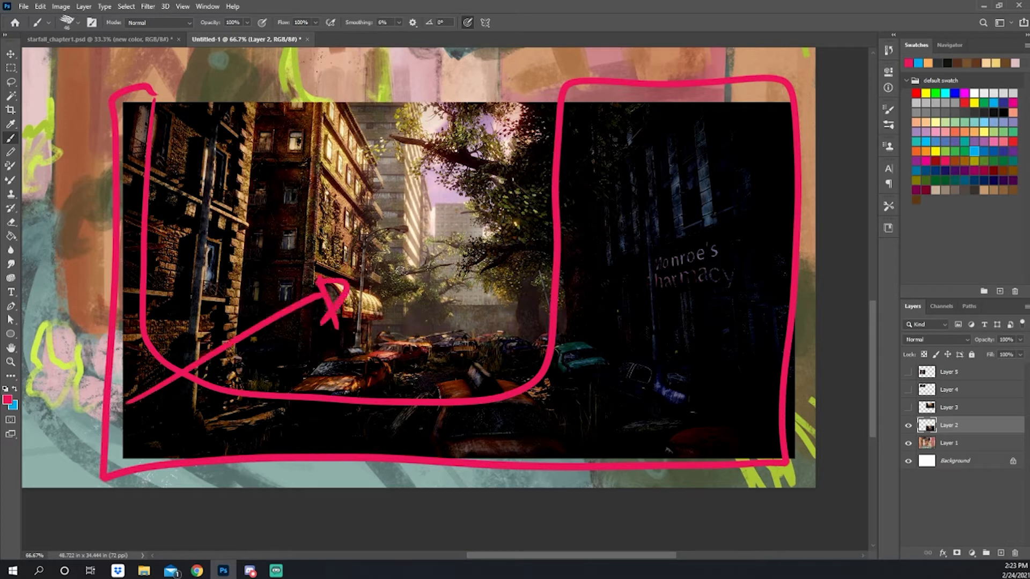
{"action": "mouse_move", "coordinate": [576, 336]}
{"action": "left_mouse_down"}
{"action": "mouse_move", "coordinate": [498, 319]}
{"action": "mouse_move", "coordinate": [484, 327]}
{"action": "left_mouse_up"}
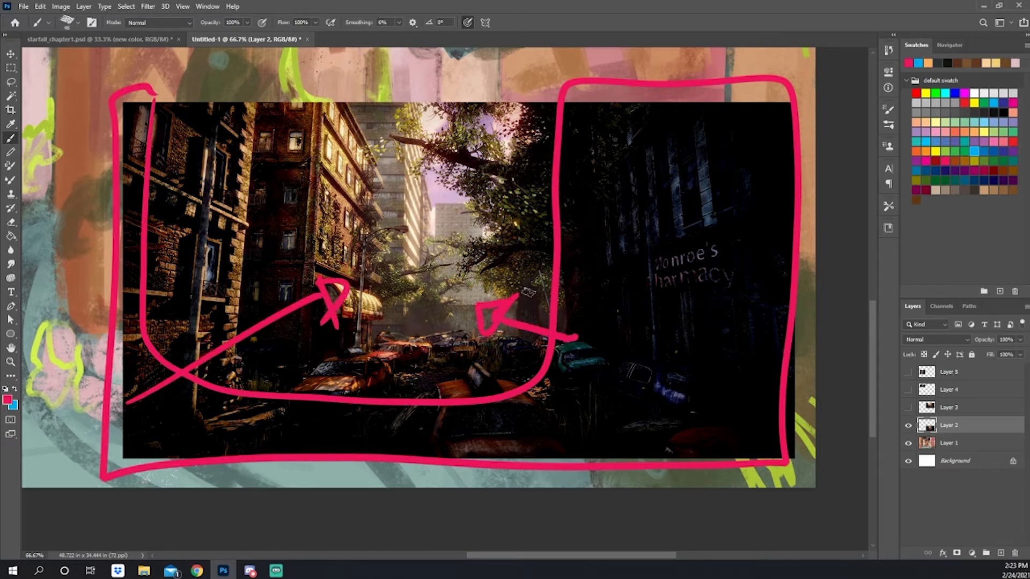
- Trace the large tree's silhouette in pink and mark the street's focal area with a small arrow and a filled dot
{"action": "mouse_move", "coordinate": [526, 369]}
{"action": "left_mouse_down"}
{"action": "mouse_move", "coordinate": [529, 244]}
{"action": "mouse_move", "coordinate": [494, 173]}
{"action": "mouse_move", "coordinate": [527, 147]}
{"action": "mouse_move", "coordinate": [577, 247]}
{"action": "left_mouse_up"}
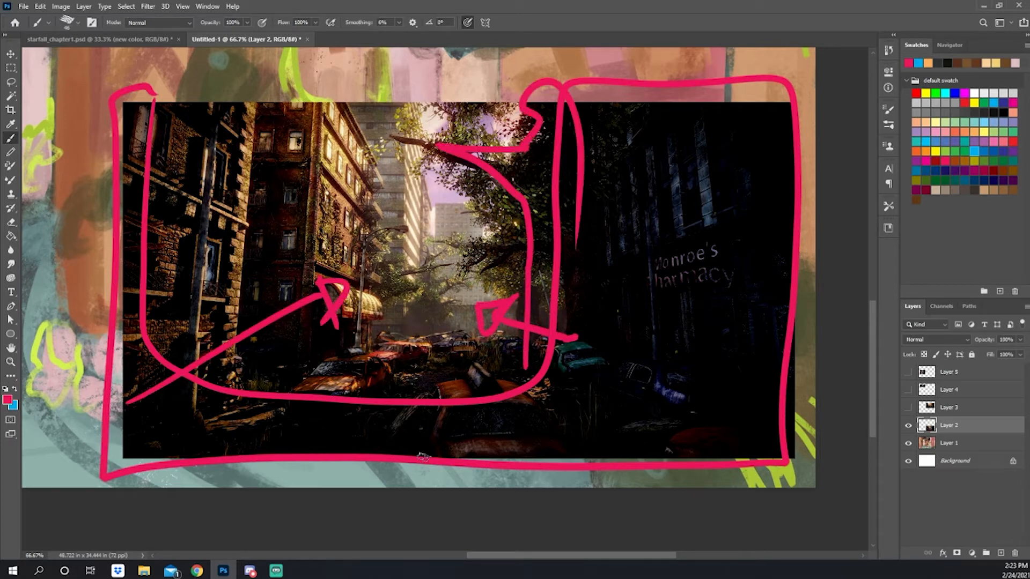
{"action": "key", "text": "ctrl+plus"}
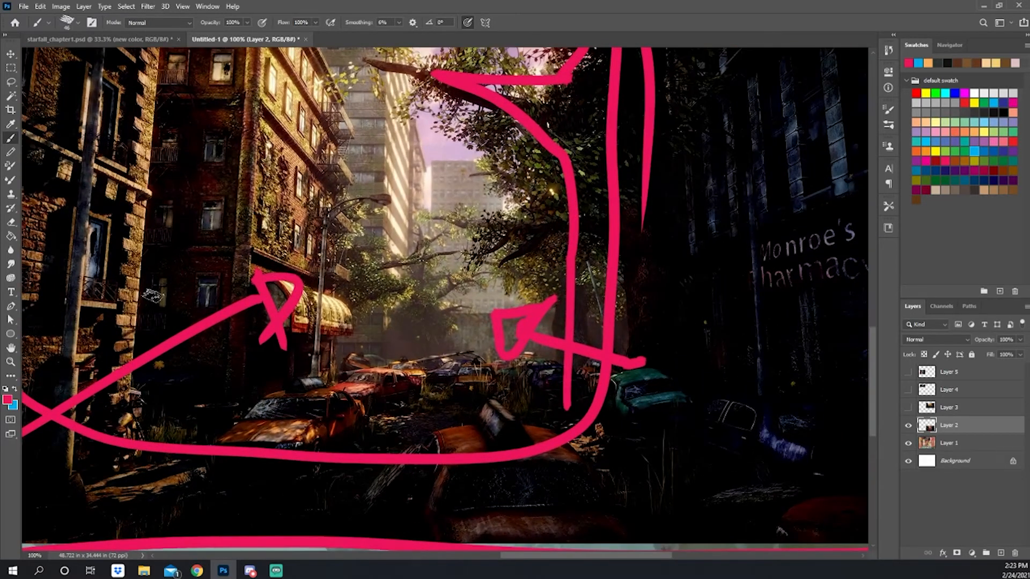
{"action": "mouse_move", "coordinate": [173, 307]}
{"action": "left_mouse_down"}
{"action": "mouse_move", "coordinate": [148, 323]}
{"action": "mouse_move", "coordinate": [195, 288]}
{"action": "mouse_move", "coordinate": [177, 322]}
{"action": "left_mouse_up"}
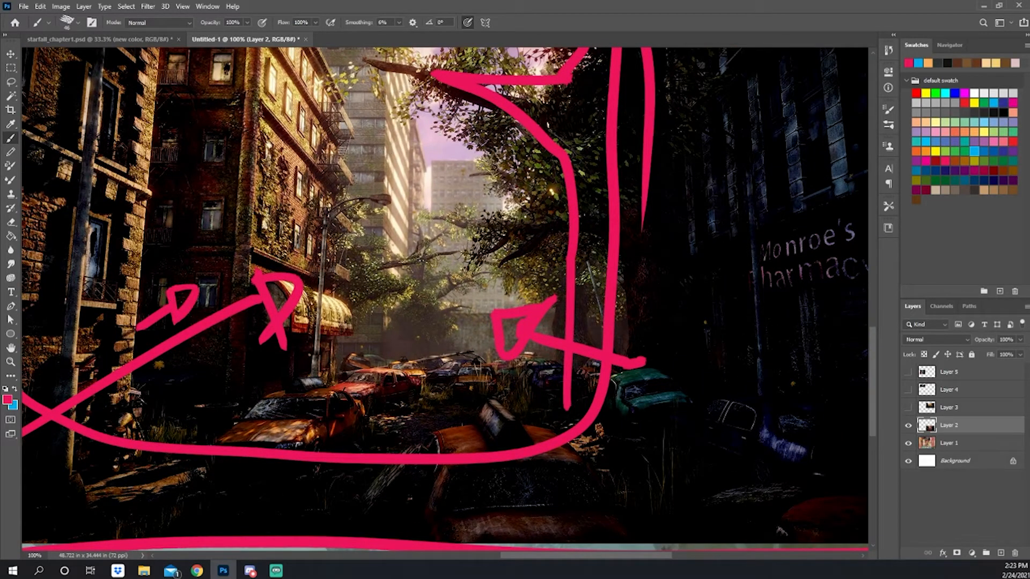
{"action": "mouse_move", "coordinate": [400, 335]}
{"action": "left_mouse_down"}
{"action": "mouse_move", "coordinate": [424, 349]}
{"action": "mouse_move", "coordinate": [413, 327]}
{"action": "left_mouse_up"}
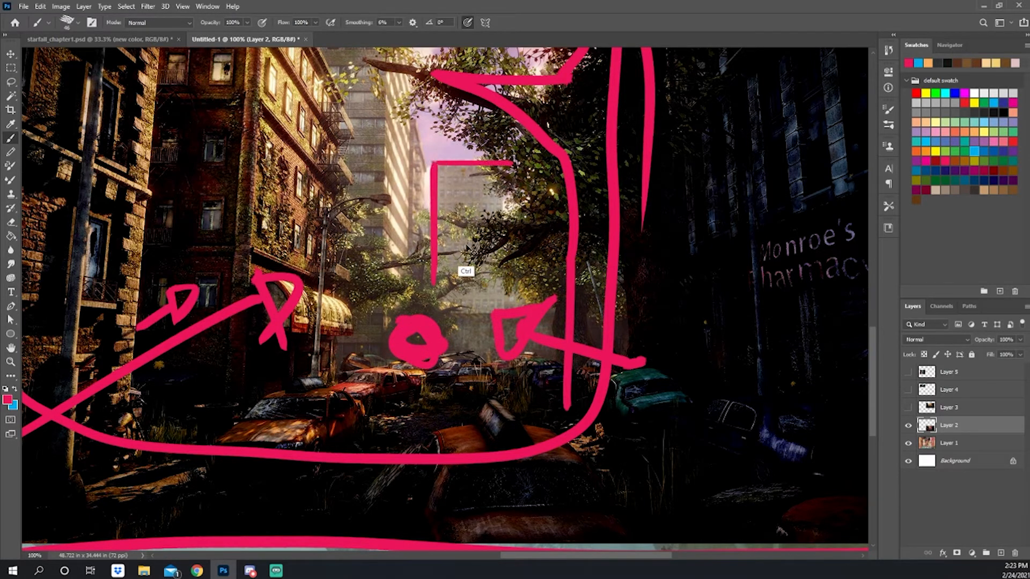
- Outline the distant building in blue and add blue strokes across the tall tower and the sky above the branch
{"action": "key", "text": "x"}
{"action": "mouse_move", "coordinate": [433, 295]}
{"action": "left_mouse_down"}
{"action": "mouse_move", "coordinate": [433, 211]}
{"action": "mouse_move", "coordinate": [476, 162]}
{"action": "mouse_move", "coordinate": [494, 295]}
{"action": "left_mouse_up"}
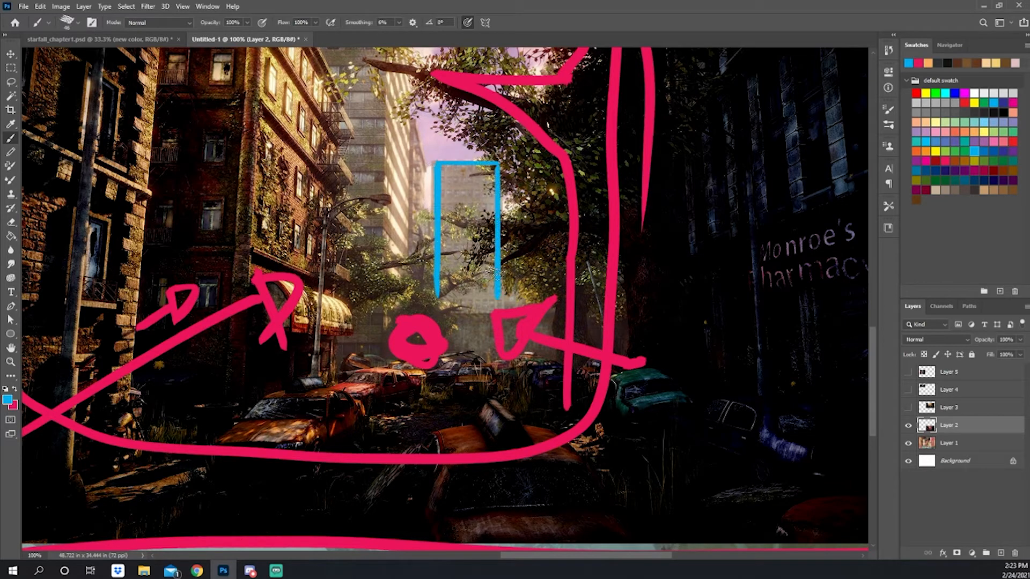
{"action": "left_click_drag", "start_coordinate": [522, 236], "coordinate": [507, 404]}
{"action": "left_click_drag", "start_coordinate": [412, 178], "coordinate": [509, 248]}
{"action": "left_click_drag", "start_coordinate": [341, 308], "coordinate": [449, 288]}
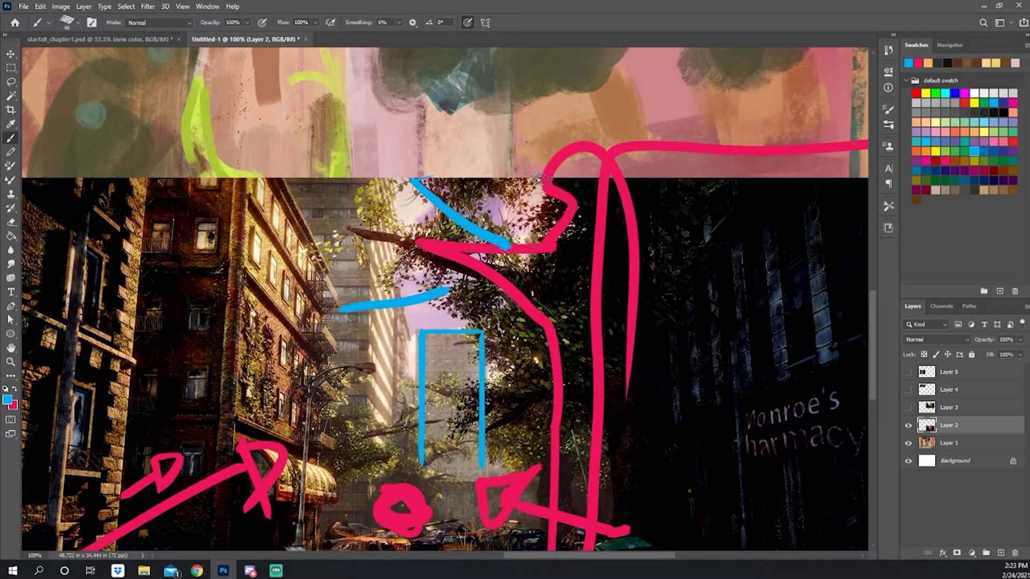
- Hide Layer 2, delete reference Layers 2 to 5, and show the whole street scene painting on Layer 1
{"action": "scroll", "coordinate": [581, 292], "scroll_direction": "down", "scroll_amount": 3}
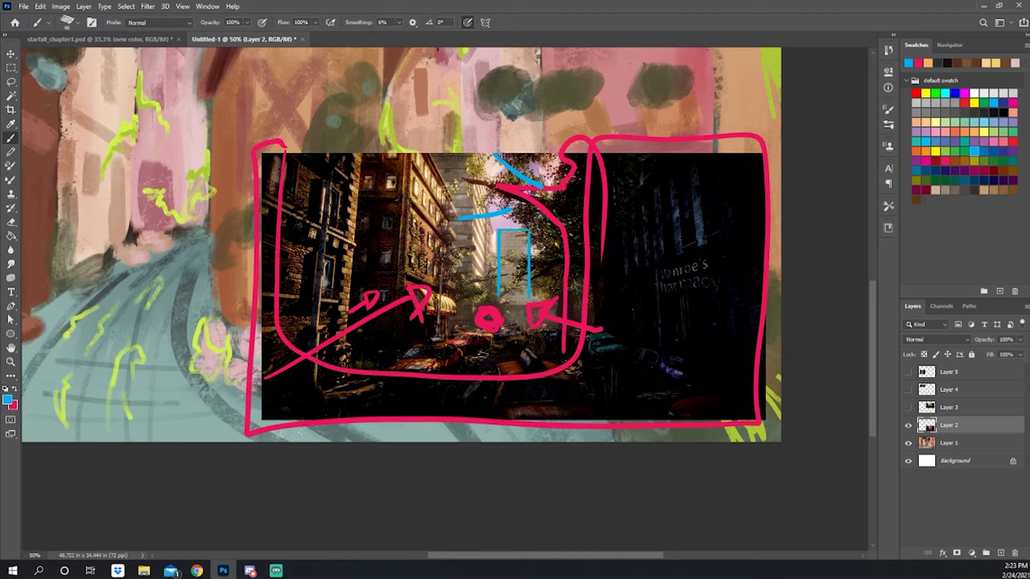
{"action": "left_click", "coordinate": [907, 427]}
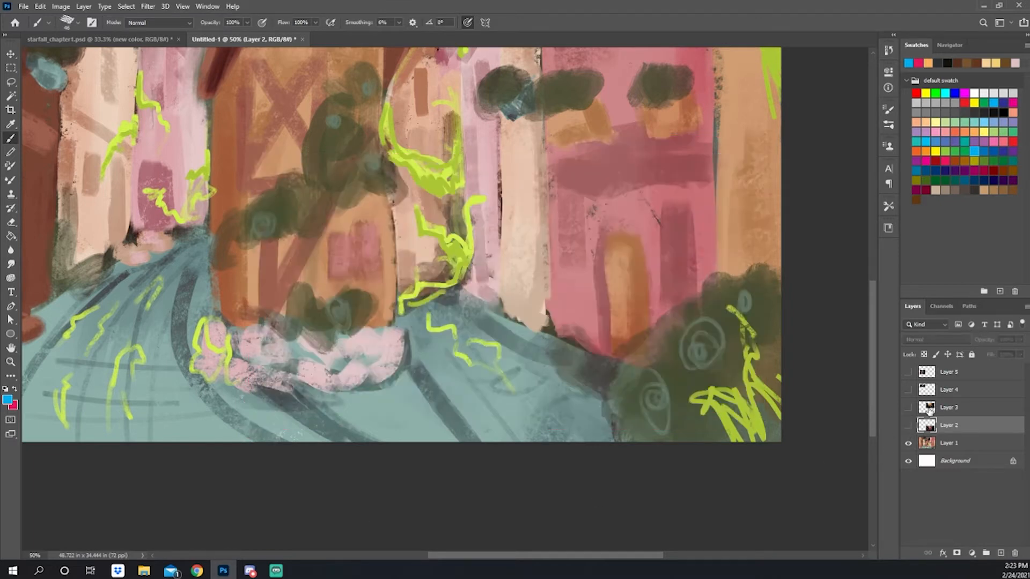
{"action": "left_click", "coordinate": [953, 375], "text": "shift"}
{"action": "left_click_drag", "start_coordinate": [956, 428], "coordinate": [1013, 553]}
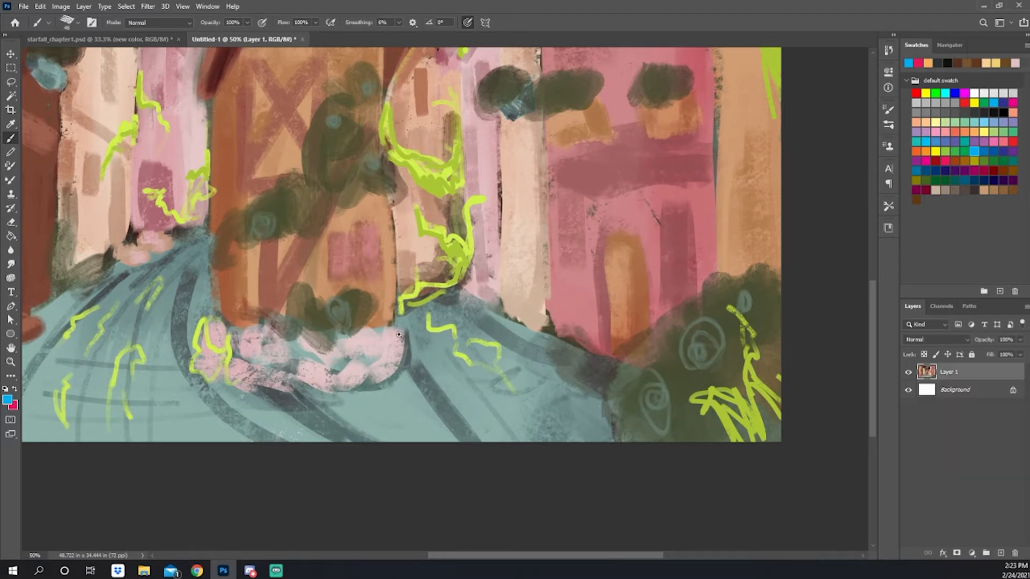
{"action": "key", "text": "ctrl+minus"}
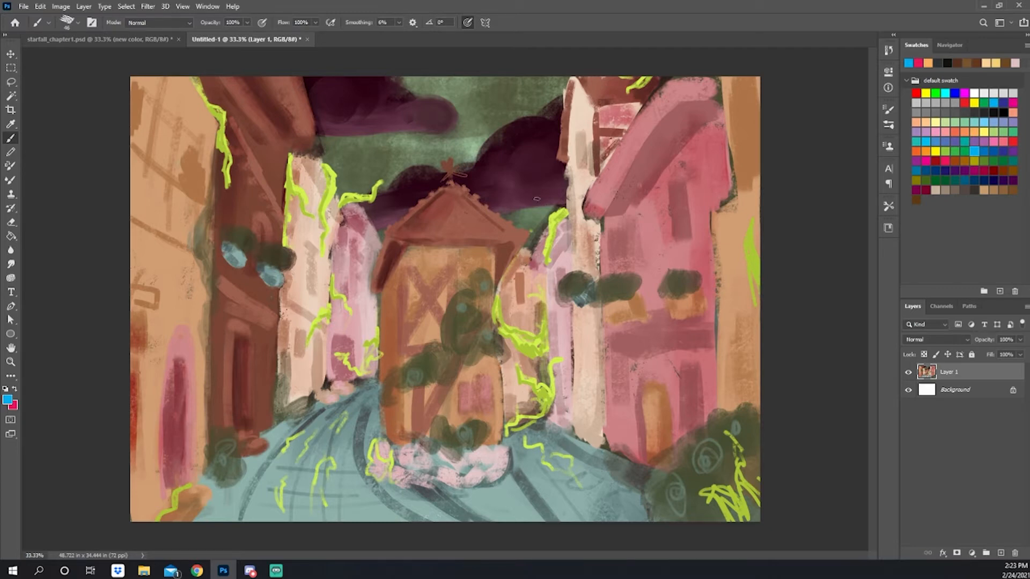
- Lasso-select the whole sky, following the rooftops, the side buildings and the ornament on the central roof
{"action": "key", "text": "l"}
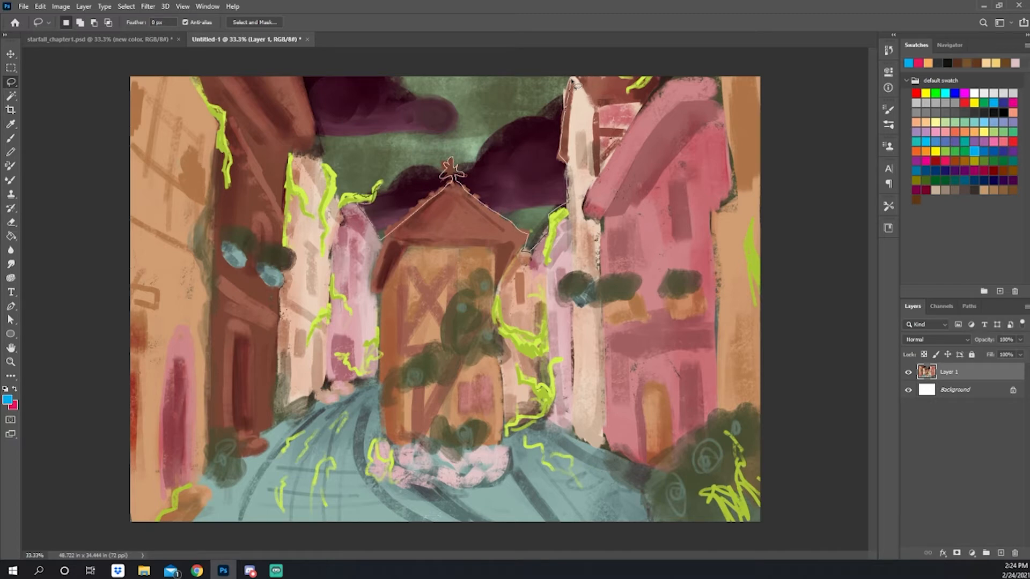
{"action": "left_click_drag", "start_coordinate": [294, 76], "coordinate": [718, 76]}
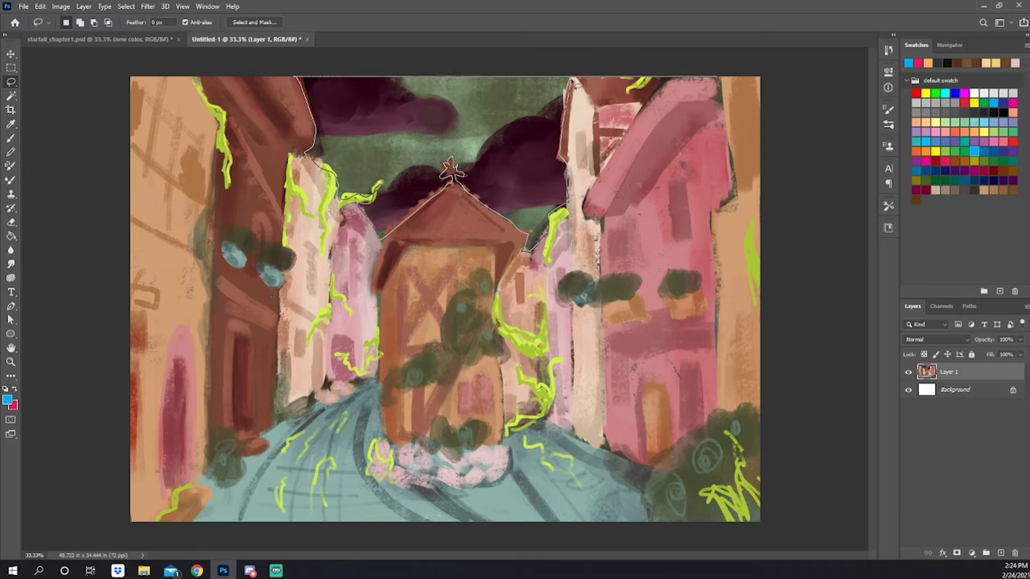
{"action": "left_click_drag", "start_coordinate": [572, 80], "coordinate": [569, 78]}
- Paint sampled sky green over the purple clouds with the 500 px textured brush in Lighten mode at 20% opacity
{"action": "key", "text": "b"}
{"action": "right_click", "coordinate": [422, 235]}
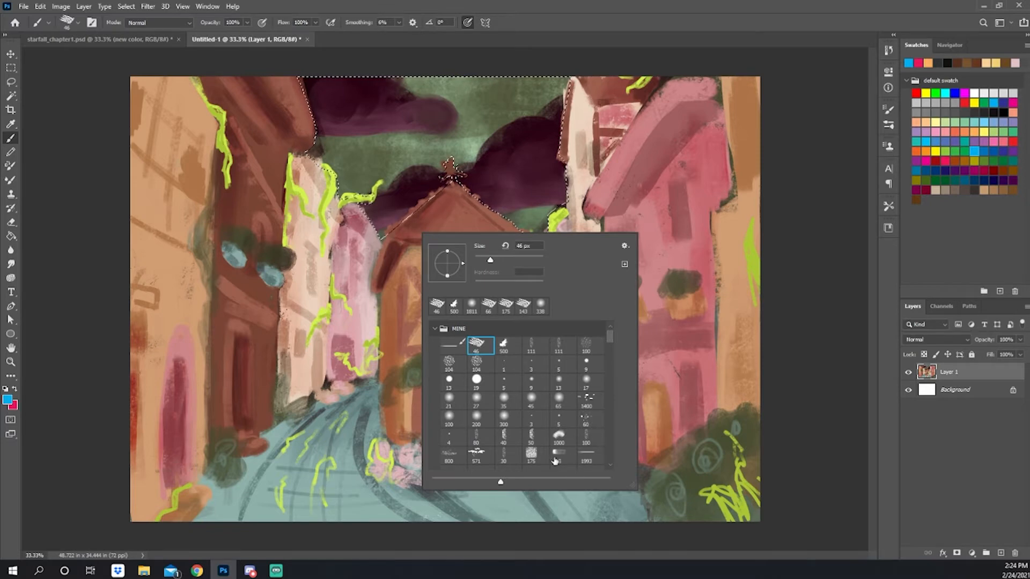
{"action": "left_click", "coordinate": [503, 348]}
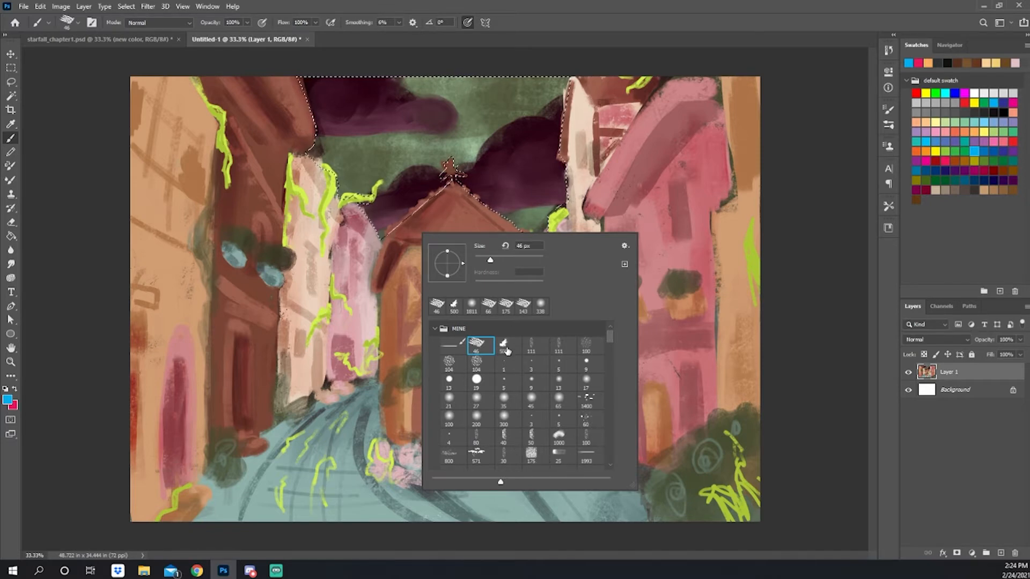
{"action": "key", "text": "Return"}
{"action": "left_click", "coordinate": [524, 225], "text": "alt"}
{"action": "left_click", "coordinate": [457, 153], "text": "alt"}
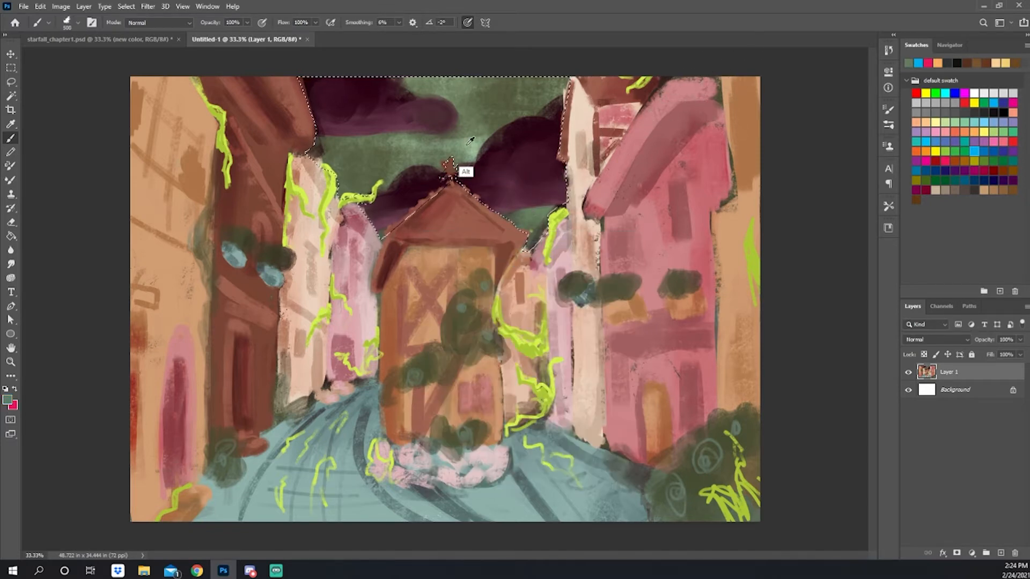
{"action": "right_click", "coordinate": [513, 186]}
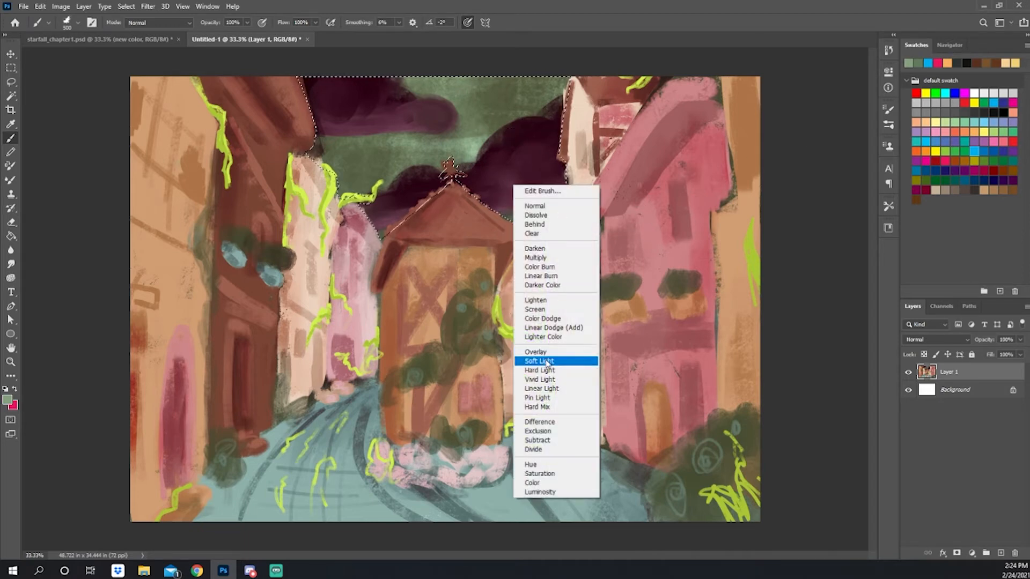
{"action": "left_click", "coordinate": [560, 304]}
{"action": "key", "text": "2"}
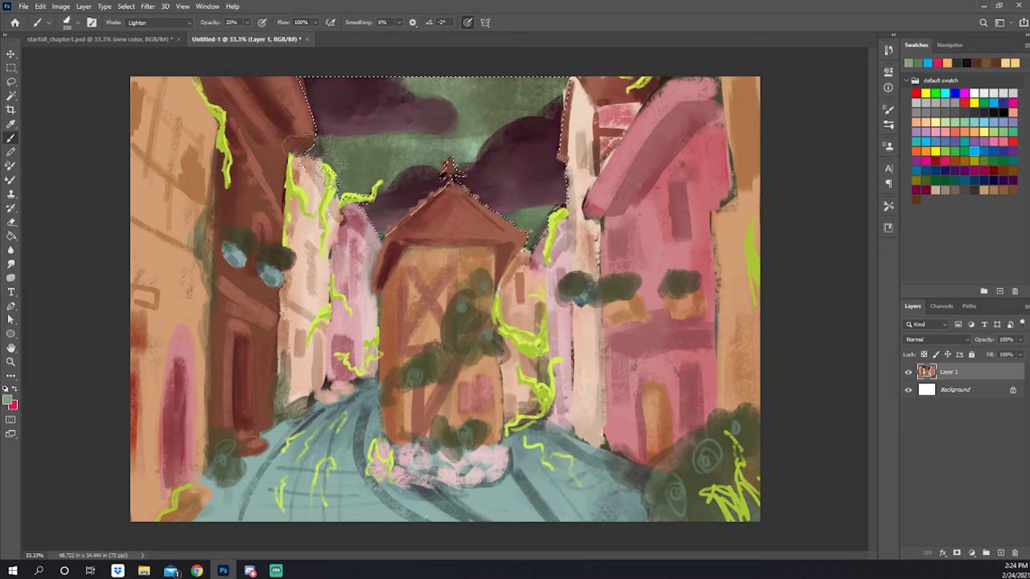
{"action": "mouse_move", "coordinate": [313, 153]}
{"action": "left_mouse_down"}
{"action": "mouse_move", "coordinate": [509, 164]}
{"action": "mouse_move", "coordinate": [520, 177]}
{"action": "mouse_move", "coordinate": [482, 177]}
{"action": "left_mouse_up"}
- Darken the selected sky with the brush in Multiply mode, using the sampled green and a light purple swatch
{"action": "right_click", "coordinate": [475, 144], "text": "shift"}
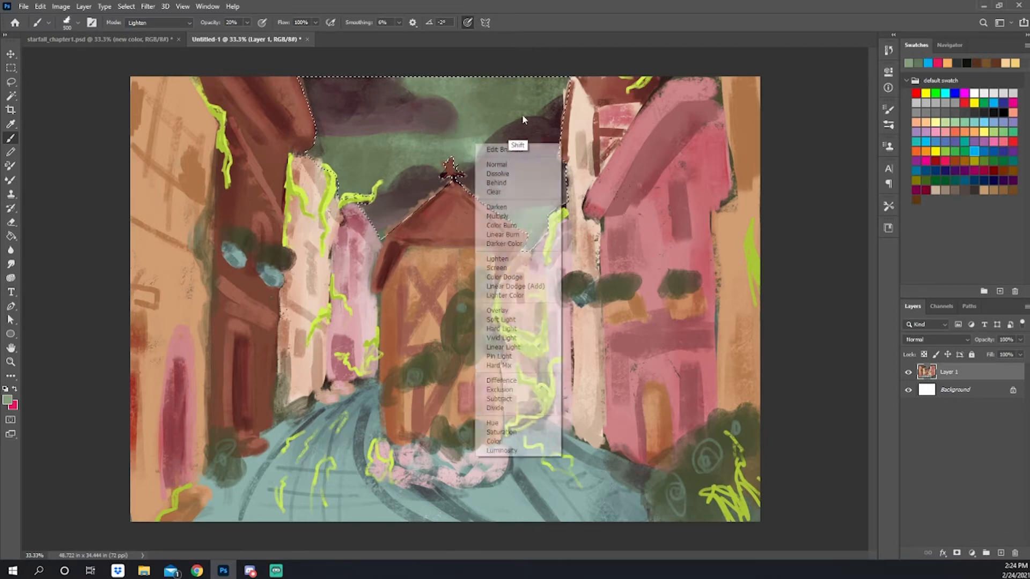
{"action": "left_click", "coordinate": [515, 208]}
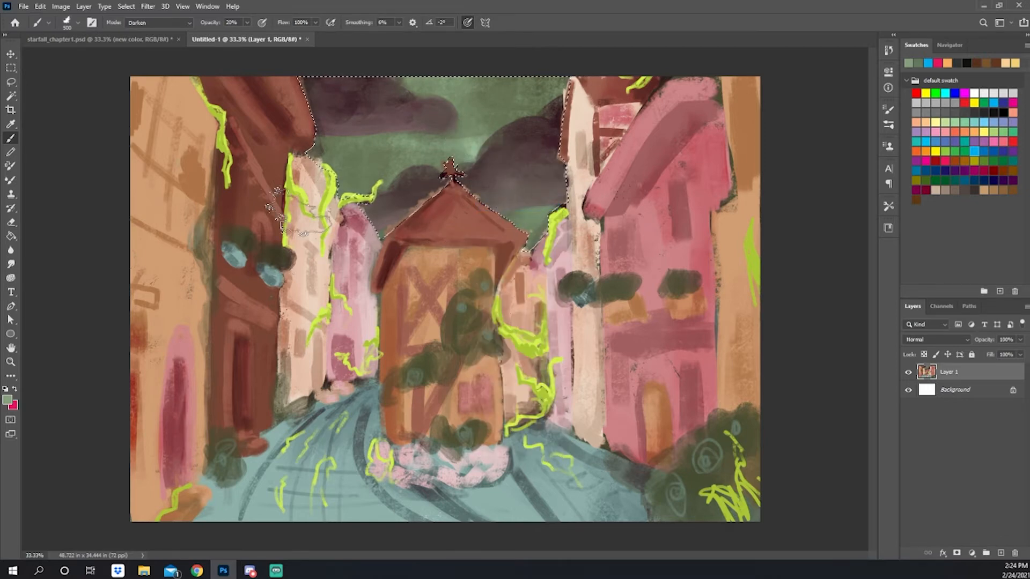
{"action": "right_click", "coordinate": [471, 164], "text": "shift"}
{"action": "left_click", "coordinate": [445, 211]}
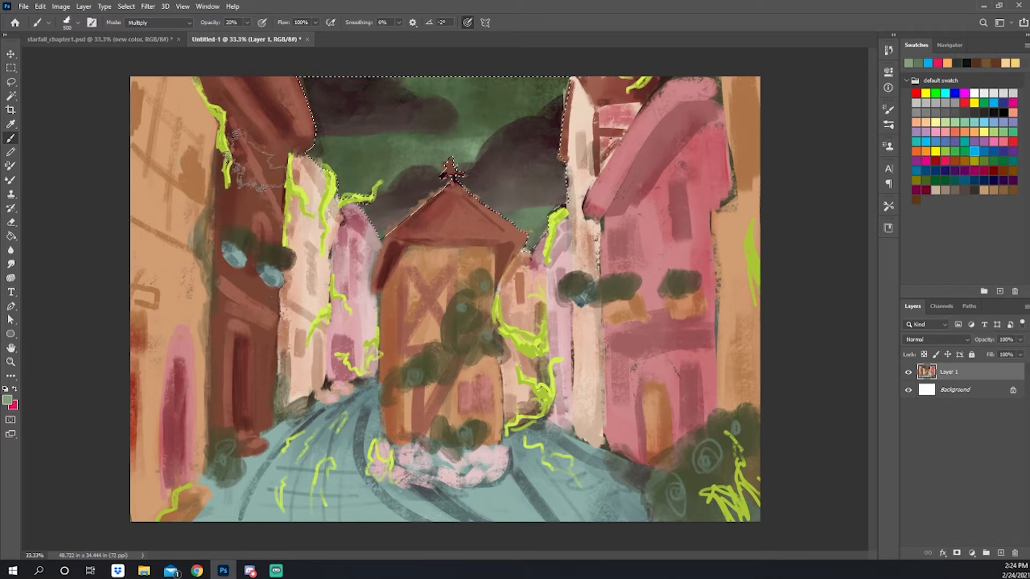
{"action": "left_click", "coordinate": [916, 132]}
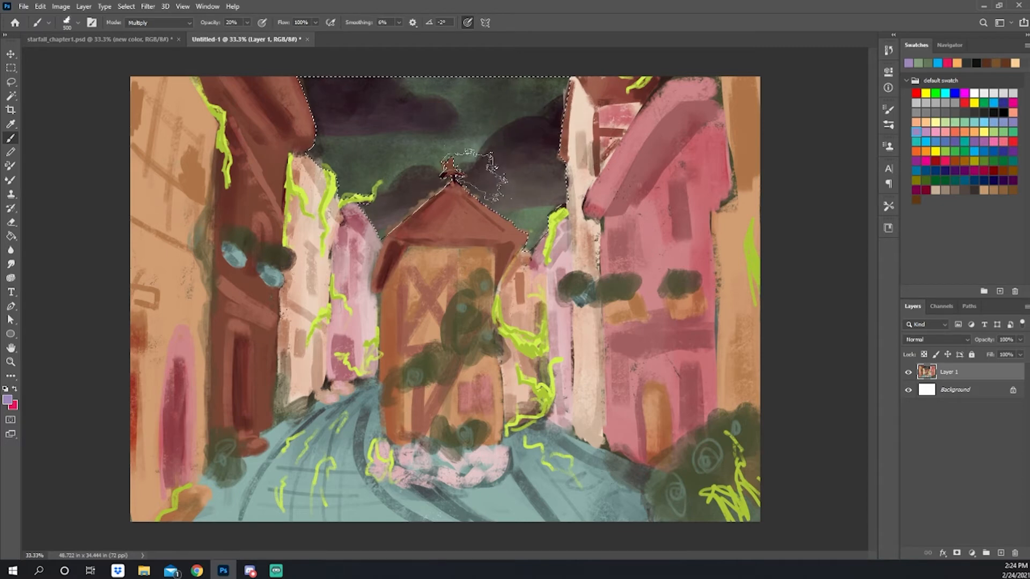
- Tint the clouds with a light blue swatch using the brush in Screen mode
{"action": "key", "text": "x"}
{"action": "right_click", "coordinate": [480, 171], "text": "shift"}
{"action": "left_click", "coordinate": [518, 294]}
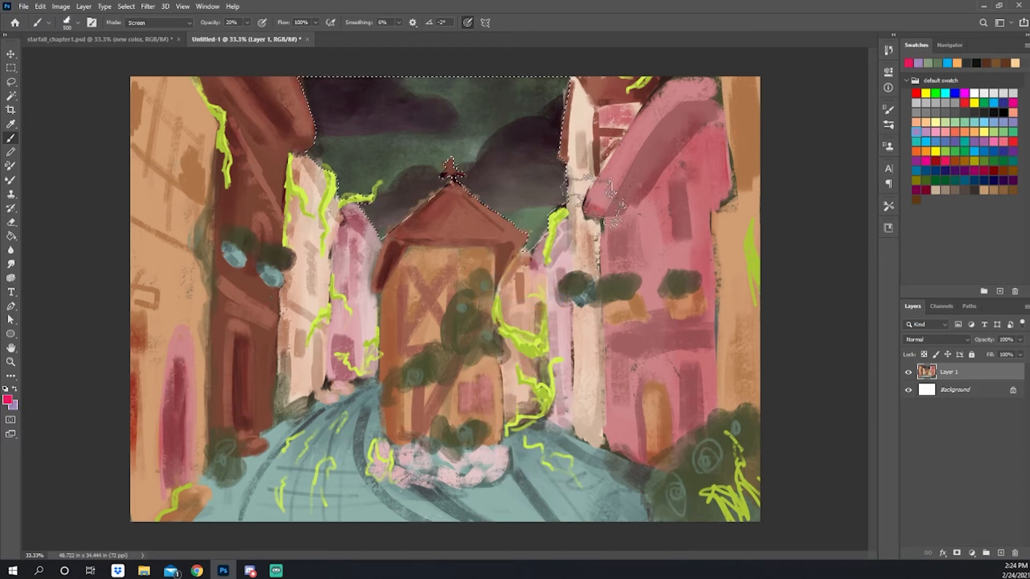
{"action": "key", "text": "x"}
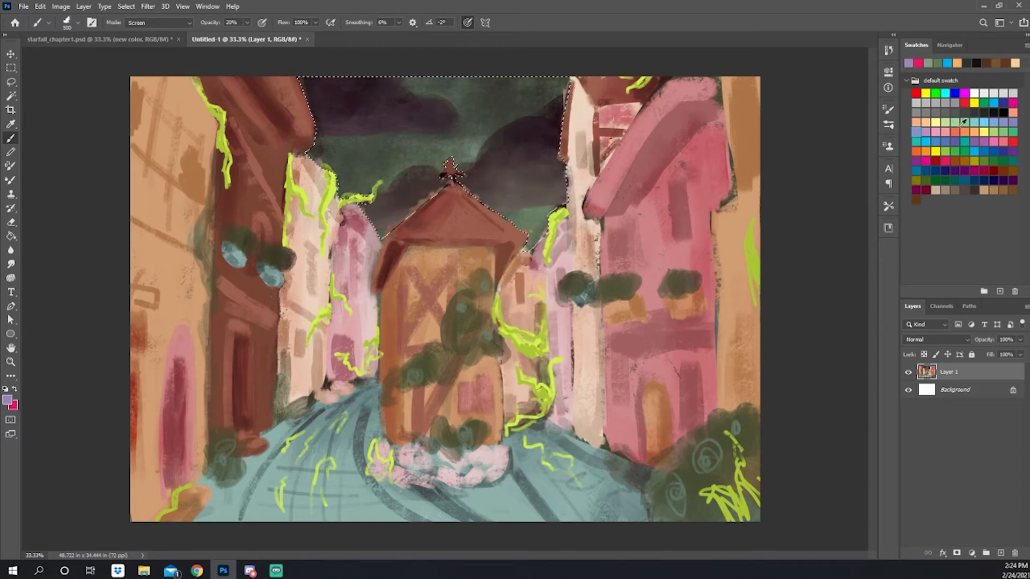
{"action": "left_click", "coordinate": [993, 122]}
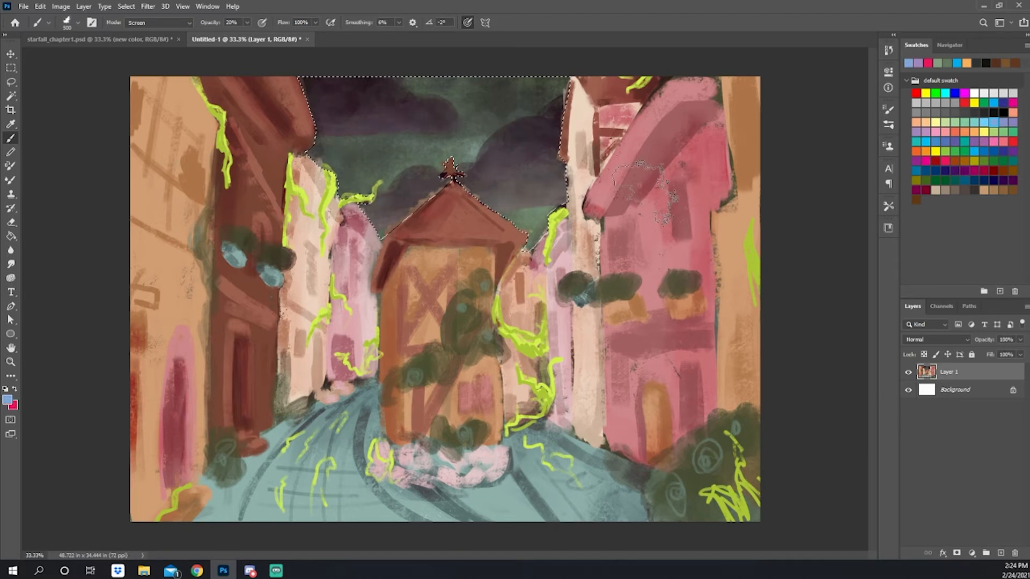
- Glow light blue along the sky just above the rooftops with a soft round brush at 1811 px, and deselect the sky
{"action": "right_click", "coordinate": [518, 196]}
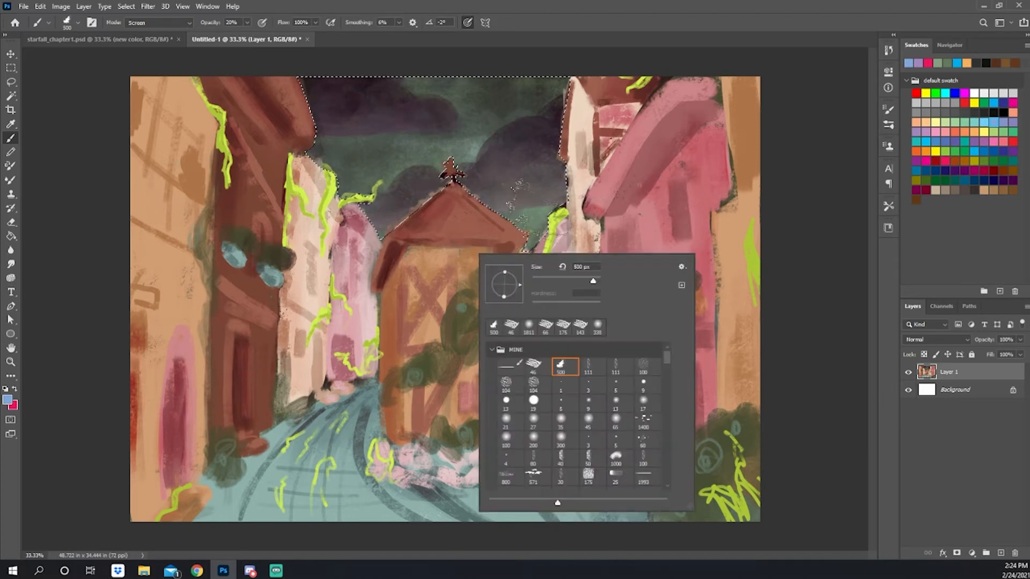
{"action": "left_click", "coordinate": [560, 440]}
{"action": "left_click", "coordinate": [596, 279]}
{"action": "left_click", "coordinate": [625, 228]}
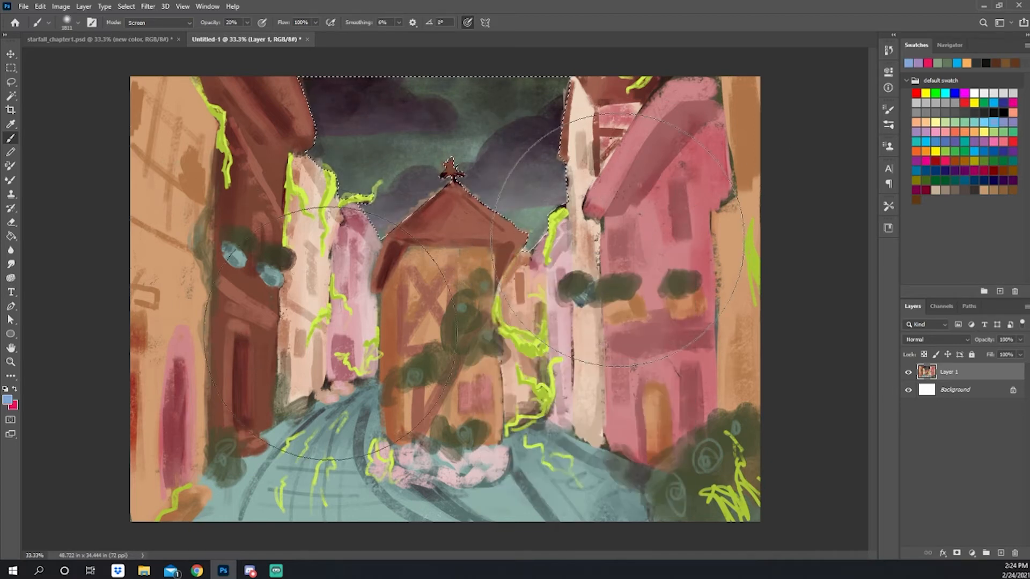
{"action": "mouse_move", "coordinate": [617, 240]}
{"action": "left_mouse_down"}
{"action": "mouse_move", "coordinate": [472, 300]}
{"action": "mouse_move", "coordinate": [415, 308]}
{"action": "mouse_move", "coordinate": [486, 292]}
{"action": "mouse_move", "coordinate": [431, 329]}
{"action": "left_mouse_up"}
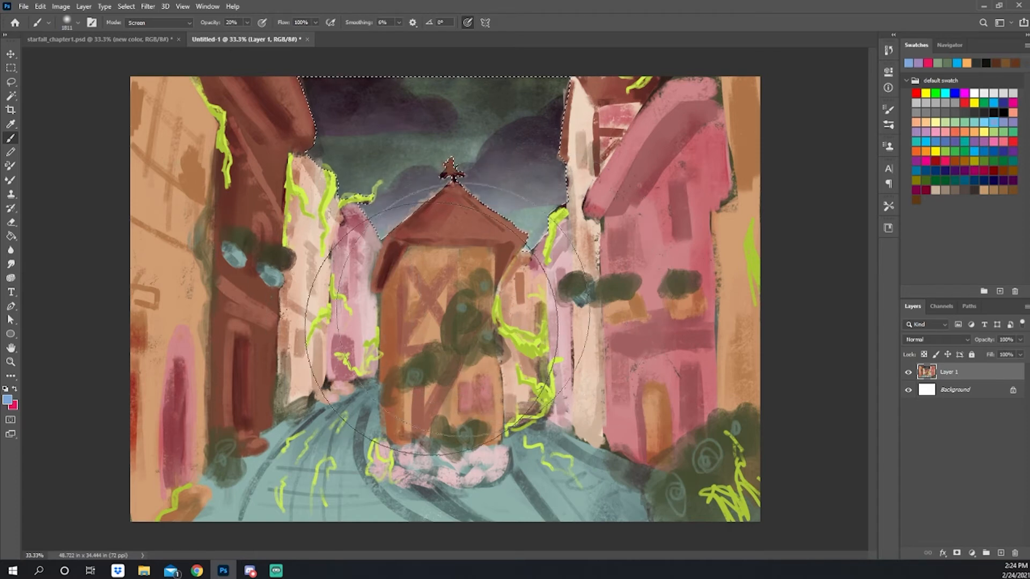
{"action": "key", "text": "ctrl+d"}
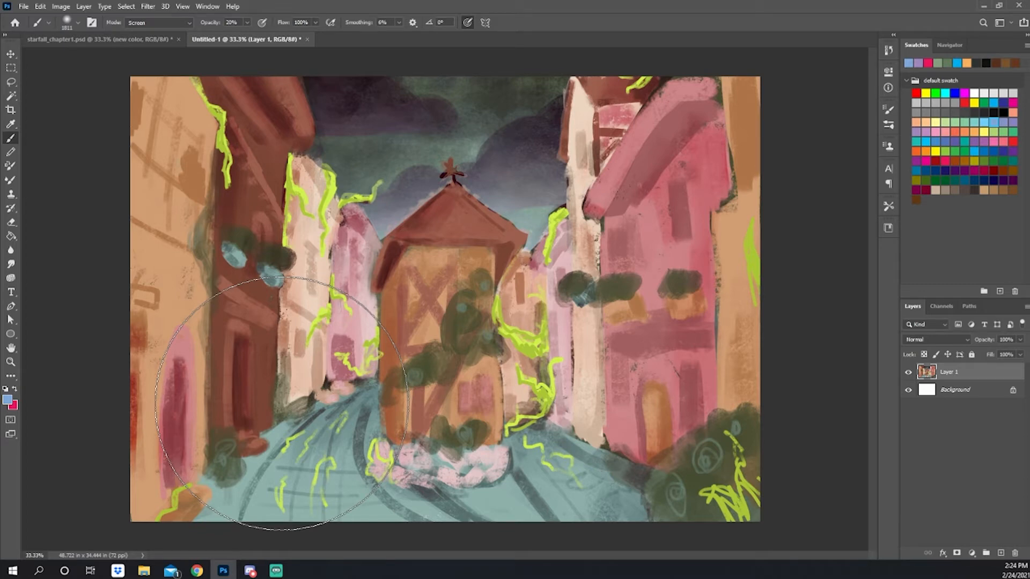
- Add a new layer above the painting and ready the 46 px textured brush in bright pink
{"action": "right_click", "coordinate": [523, 263]}
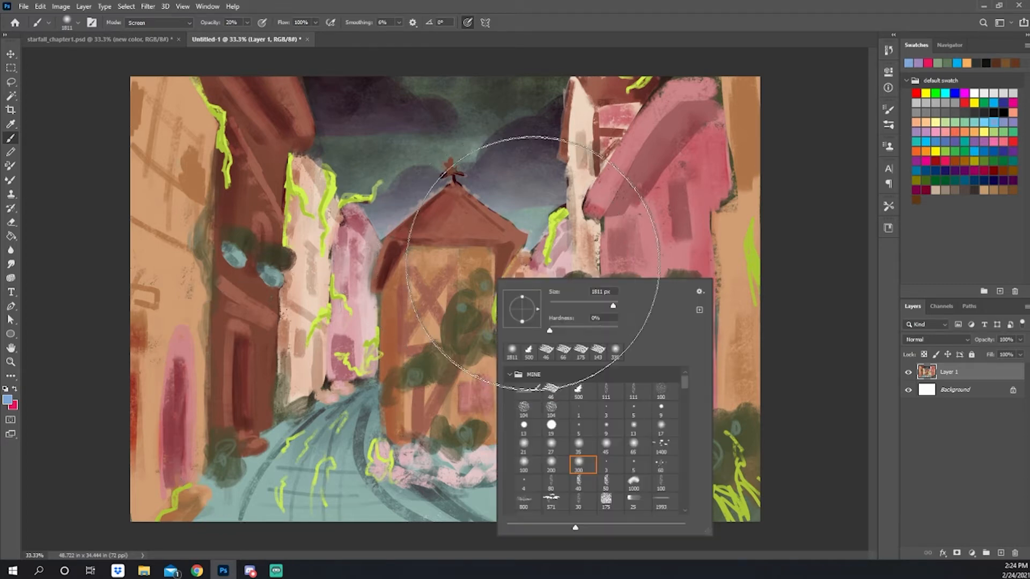
{"action": "double_click", "coordinate": [556, 386]}
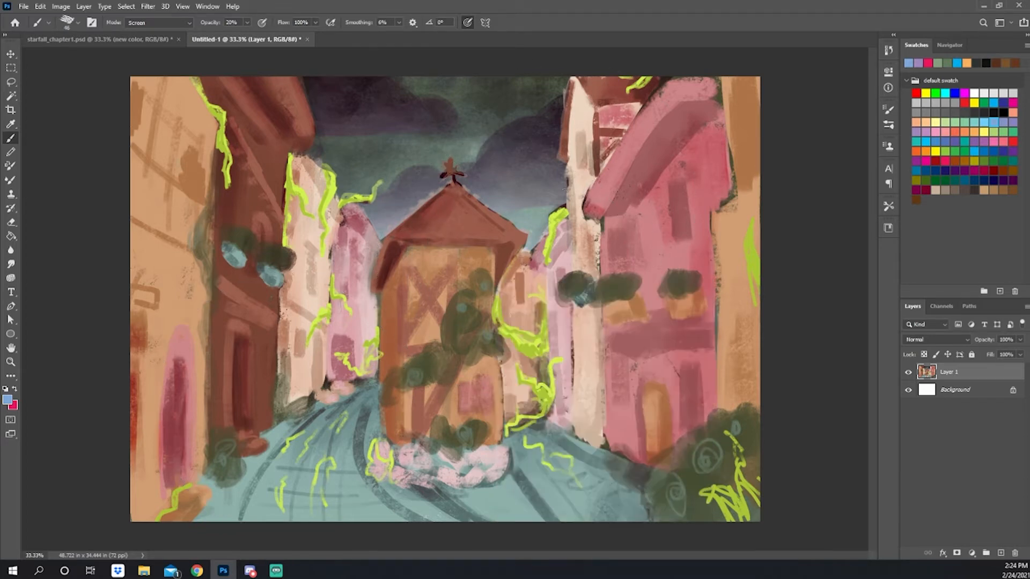
{"action": "left_click", "coordinate": [998, 552]}
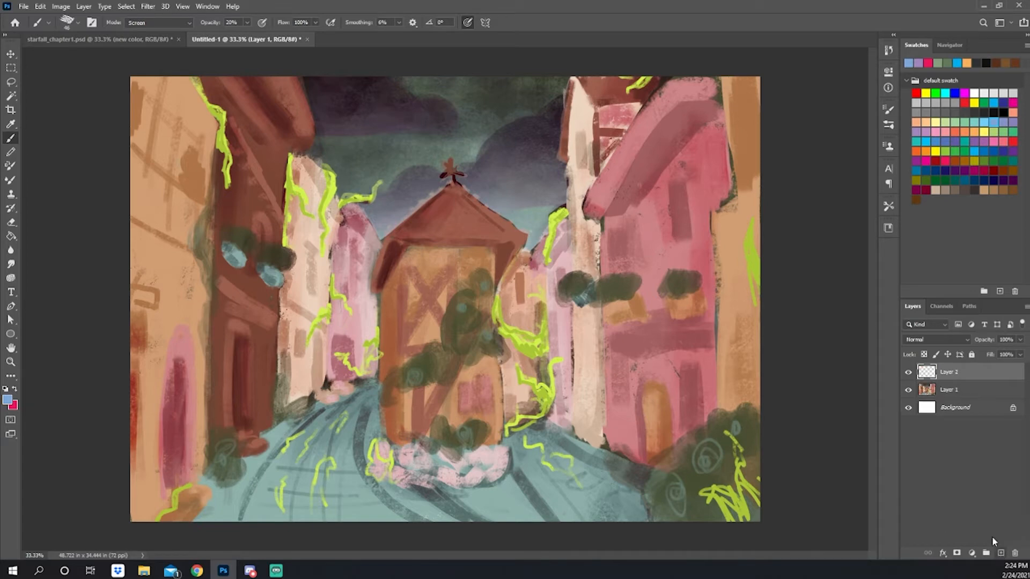
{"action": "left_click", "coordinate": [944, 160]}
- Draw a rule-of-thirds grid over the painting with two horizontal and two vertical straight pink lines
{"action": "key", "text": "shift"}
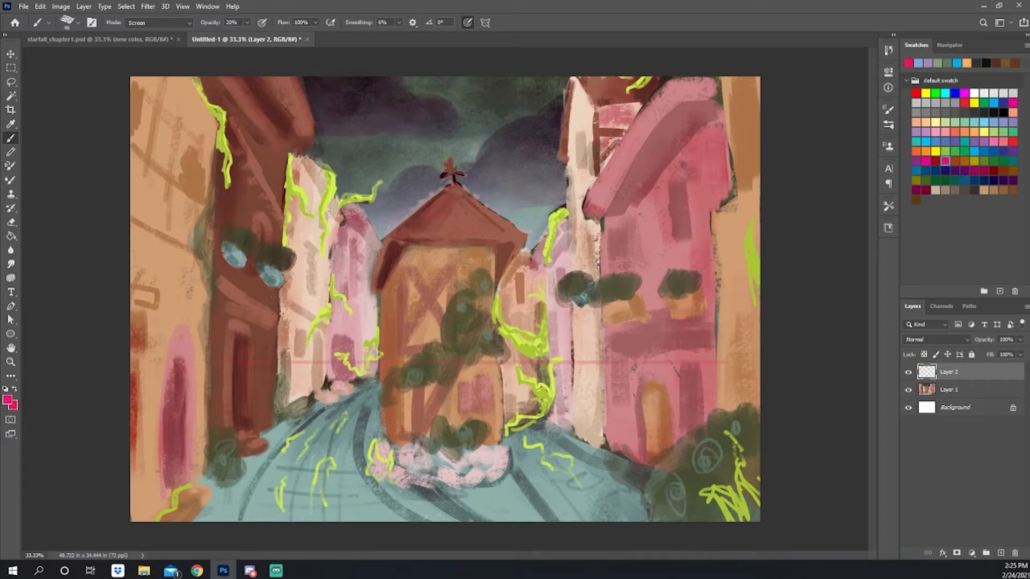
{"action": "left_click", "coordinate": [137, 377]}
{"action": "left_click", "coordinate": [709, 375], "text": "shift"}
{"action": "left_click", "coordinate": [157, 210]}
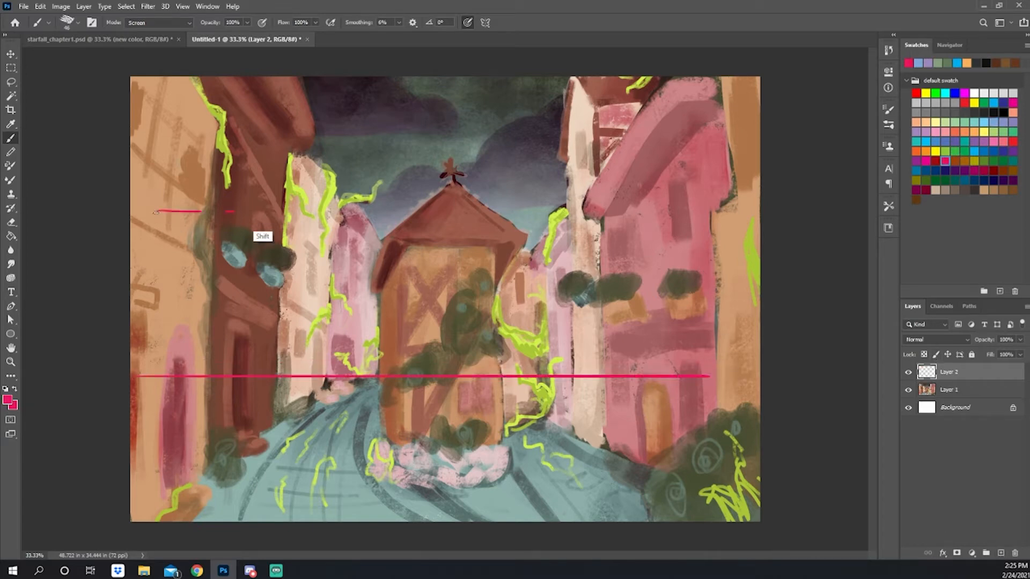
{"action": "left_click", "coordinate": [706, 211], "text": "shift"}
{"action": "left_click", "coordinate": [308, 107]}
{"action": "left_click", "coordinate": [308, 511], "text": "shift"}
{"action": "left_click", "coordinate": [307, 77], "text": "shift"}
{"action": "left_click", "coordinate": [521, 511]}
{"action": "left_click", "coordinate": [521, 78], "text": "shift"}
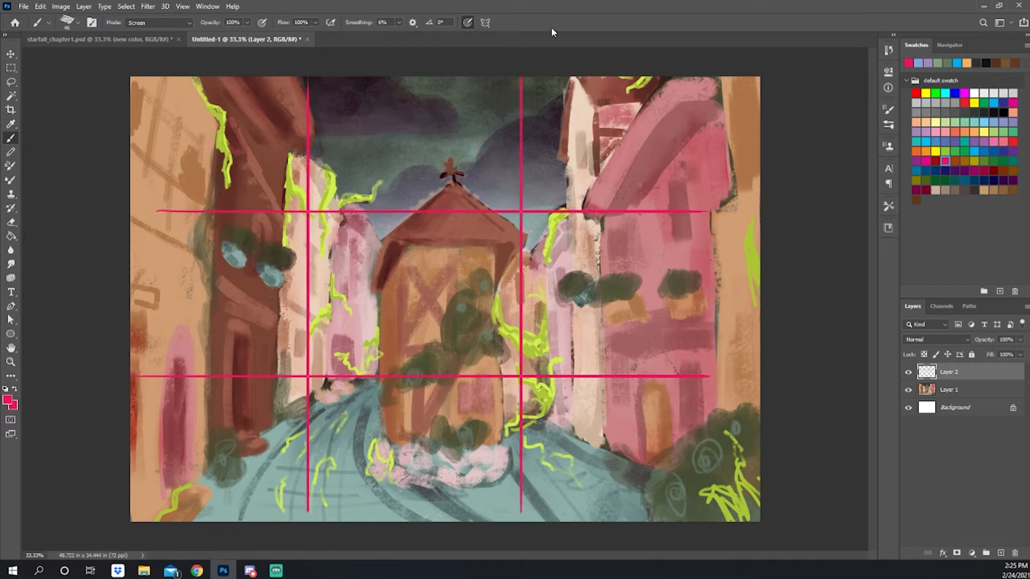
- Undo all the rule-of-thirds grid lines
{"action": "key", "text": "ctrl+z"}
{"action": "key", "text": "ctrl+z"}
{"action": "key", "text": "ctrl+z"}
{"action": "key", "text": "ctrl+z"}
{"action": "key", "text": "ctrl+z"}
{"action": "key", "text": "ctrl+z"}
{"action": "key", "text": "ctrl+z"}
{"action": "key", "text": "ctrl+z"}
{"action": "key", "text": "ctrl+z"}
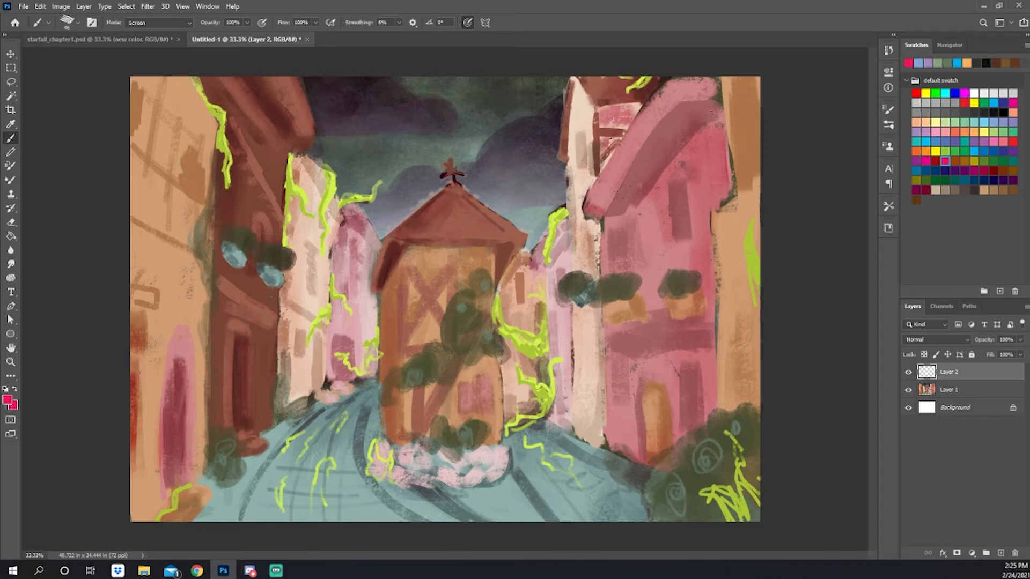
- Sketch a pink golden spiral from the upper right corner curling into the pale buildings left of centre, and undo it
{"action": "mouse_move", "coordinate": [708, 98]}
{"action": "left_mouse_down"}
{"action": "mouse_move", "coordinate": [648, 97]}
{"action": "mouse_move", "coordinate": [297, 238]}
{"action": "mouse_move", "coordinate": [215, 428]}
{"action": "mouse_move", "coordinate": [404, 515]}
{"action": "mouse_move", "coordinate": [526, 386]}
{"action": "mouse_move", "coordinate": [370, 331]}
{"action": "mouse_move", "coordinate": [616, 91]}
{"action": "mouse_move", "coordinate": [308, 170]}
{"action": "mouse_move", "coordinate": [216, 332]}
{"action": "mouse_move", "coordinate": [560, 109]}
{"action": "mouse_move", "coordinate": [221, 301]}
{"action": "mouse_move", "coordinate": [245, 472]}
{"action": "mouse_move", "coordinate": [392, 483]}
{"action": "mouse_move", "coordinate": [387, 315]}
{"action": "mouse_move", "coordinate": [339, 345]}
{"action": "left_mouse_up"}
{"action": "key", "text": "ctrl+z"}
{"action": "key", "text": "ctrl+z"}
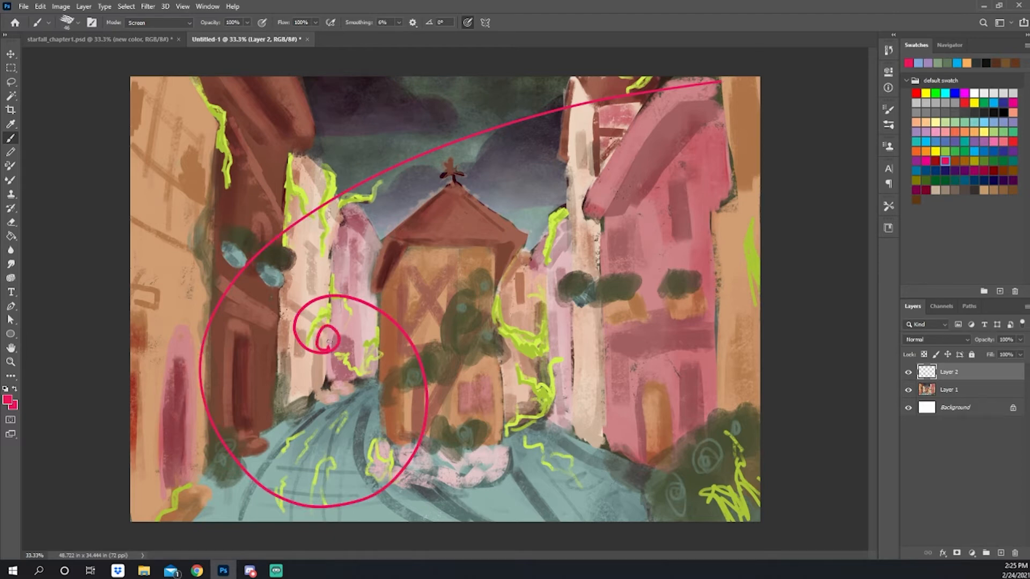
{"action": "key", "text": "ctrl+z"}
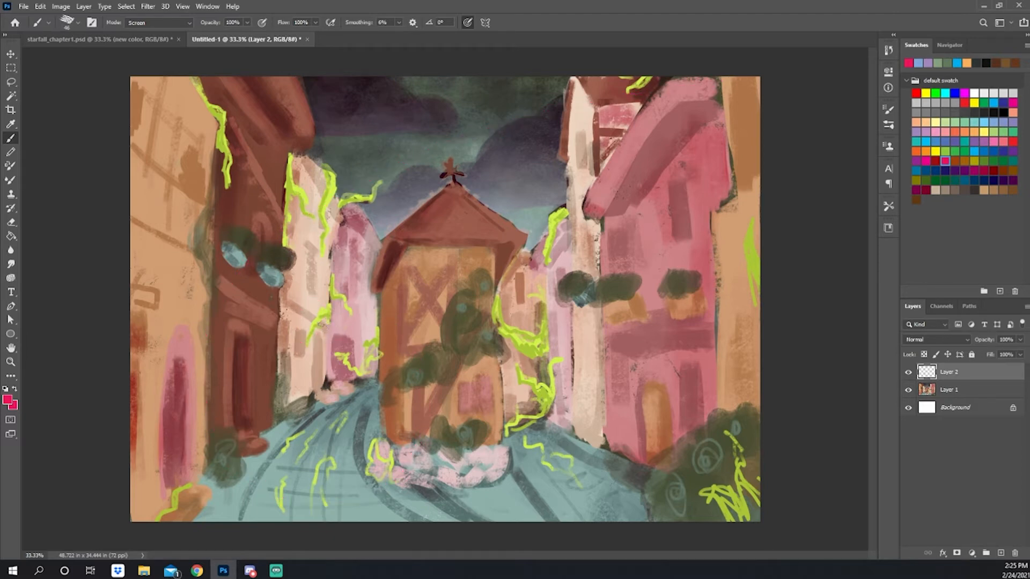
- Outline the pale building left of the central house and the street edge beside it in pink, and undo the marks
{"action": "mouse_move", "coordinate": [312, 319]}
{"action": "left_mouse_down"}
{"action": "mouse_move", "coordinate": [296, 400]}
{"action": "mouse_move", "coordinate": [302, 182]}
{"action": "mouse_move", "coordinate": [345, 382]}
{"action": "left_mouse_up"}
{"action": "key", "text": "ctrl+z"}
{"action": "mouse_move", "coordinate": [326, 161]}
{"action": "left_mouse_down"}
{"action": "mouse_move", "coordinate": [339, 348]}
{"action": "mouse_move", "coordinate": [260, 421]}
{"action": "left_mouse_up"}
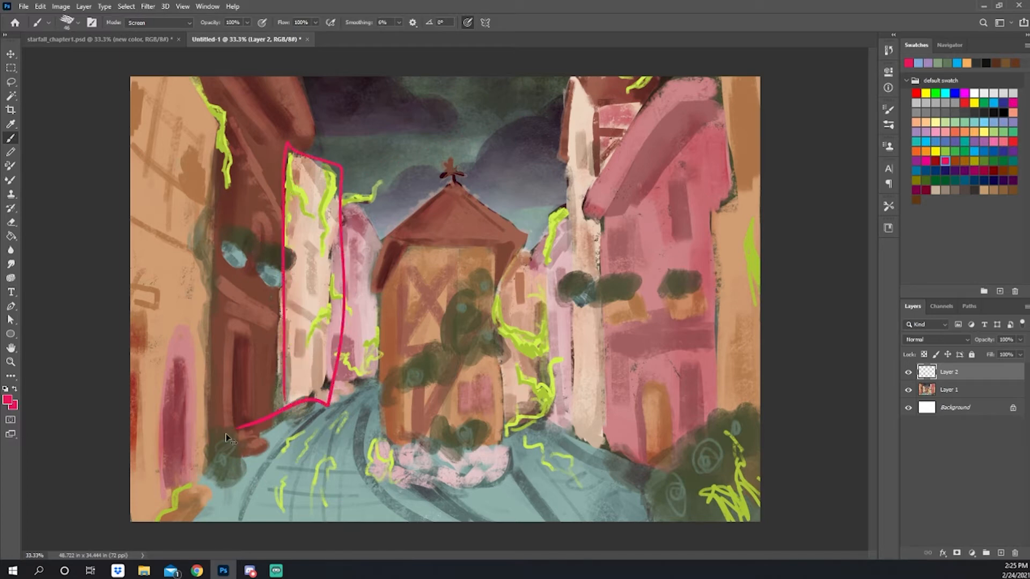
{"action": "key", "text": "ctrl+z"}
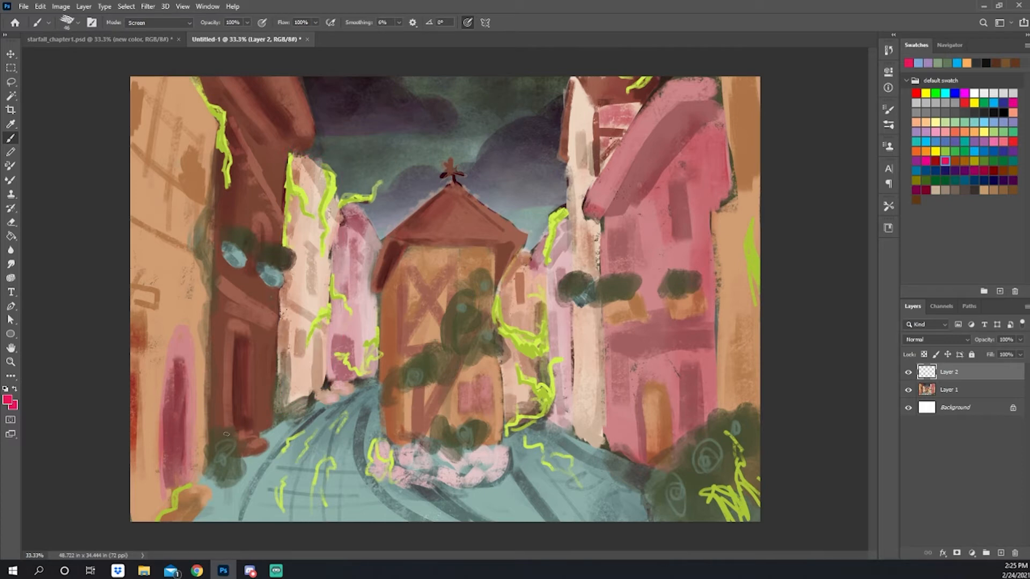
- Outline the central house's roof and front walls in pink, and undo the outline
{"action": "mouse_move", "coordinate": [406, 469]}
{"action": "left_mouse_down"}
{"action": "mouse_move", "coordinate": [402, 272]}
{"action": "mouse_move", "coordinate": [473, 271]}
{"action": "mouse_move", "coordinate": [496, 446]}
{"action": "left_mouse_up"}
{"action": "mouse_move", "coordinate": [429, 202]}
{"action": "left_mouse_down"}
{"action": "mouse_move", "coordinate": [455, 179]}
{"action": "mouse_move", "coordinate": [528, 247]}
{"action": "left_mouse_up"}
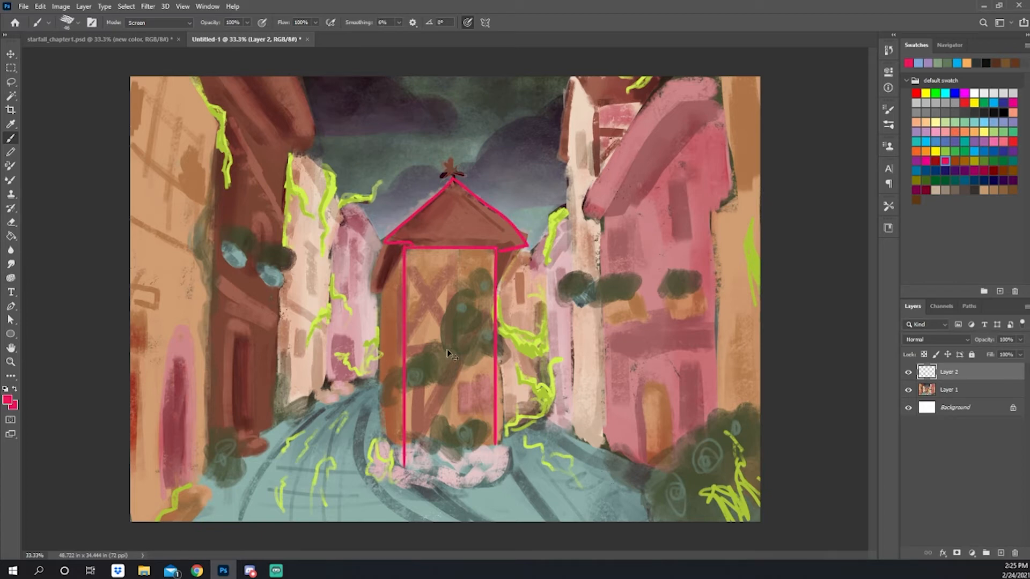
{"action": "key", "text": "ctrl+z"}
{"action": "key", "text": "ctrl+z"}
{"action": "key", "text": "ctrl+z"}
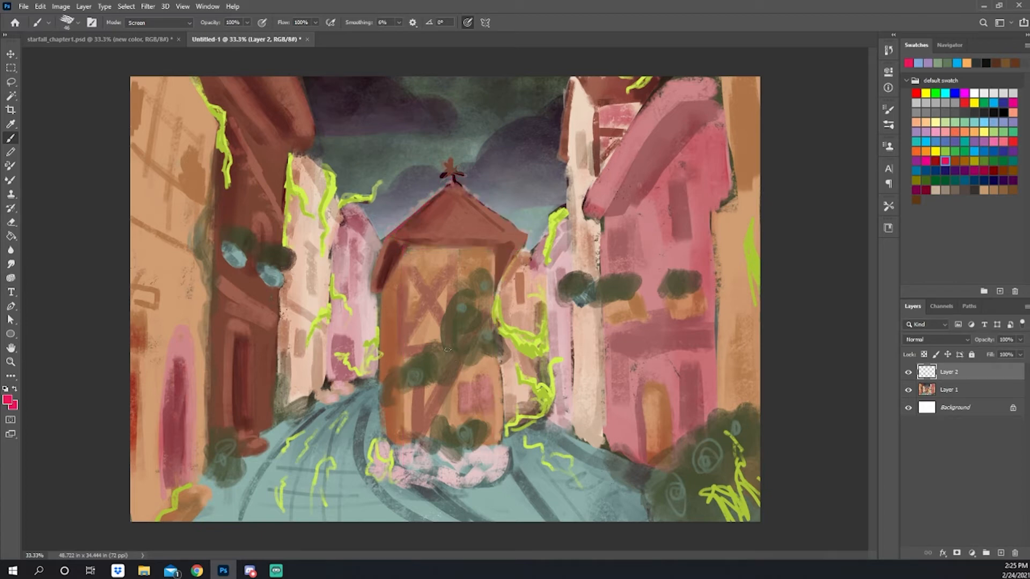
- Draw a circled light source above the right-hand roofs with an arrow pointing down towards the street, and undo it
{"action": "left_click_drag", "start_coordinate": [634, 95], "coordinate": [564, 176]}
{"action": "mouse_move", "coordinate": [641, 79]}
{"action": "left_mouse_down"}
{"action": "mouse_move", "coordinate": [633, 108]}
{"action": "mouse_move", "coordinate": [665, 108]}
{"action": "left_mouse_up"}
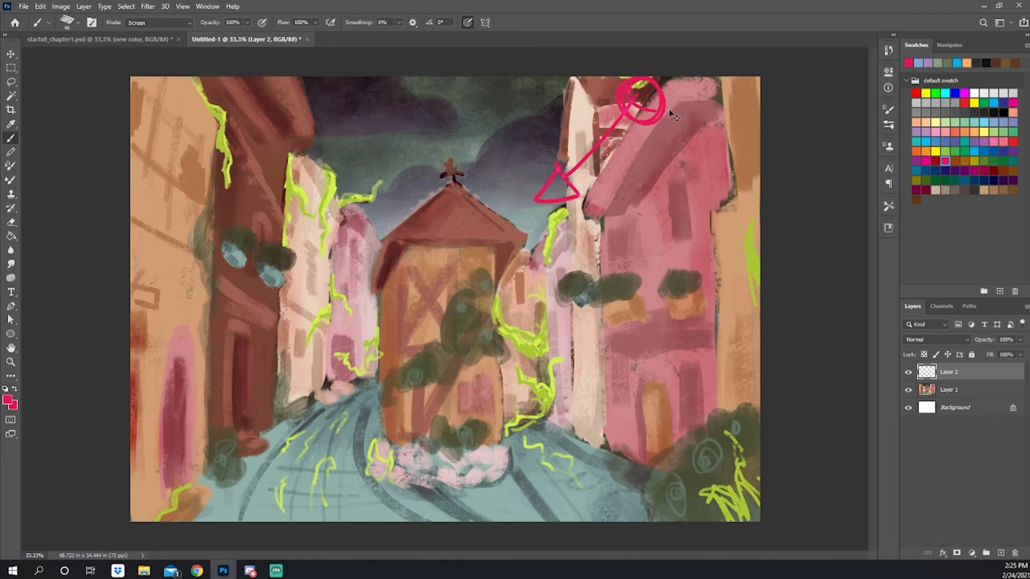
{"action": "key", "text": "ctrl+z"}
{"action": "key", "text": "ctrl+z"}
{"action": "key", "text": "ctrl+z"}
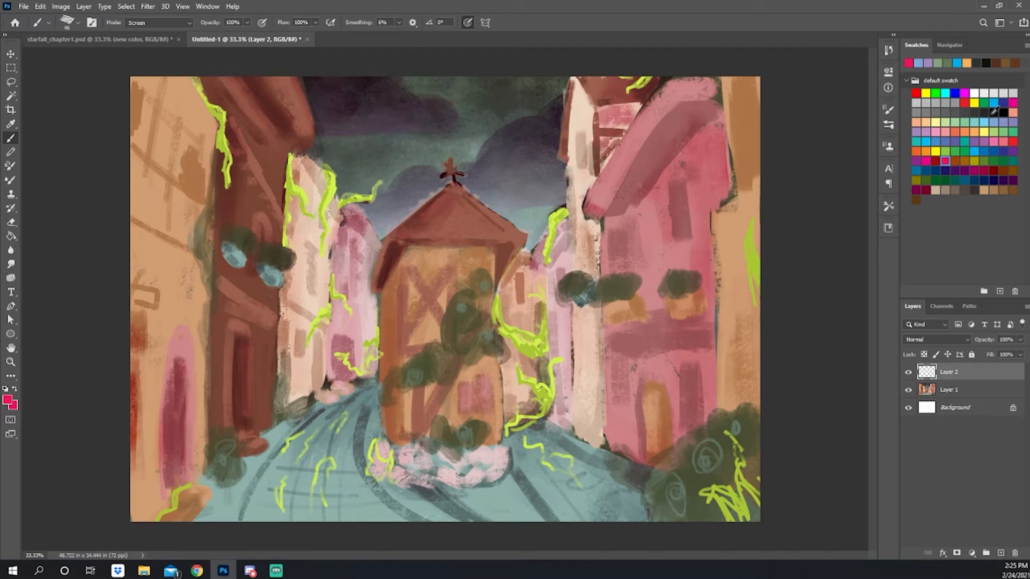
- Choose a dark grey paint colour and set Layer 2's blending mode to Multiply
{"action": "left_click", "coordinate": [964, 112]}
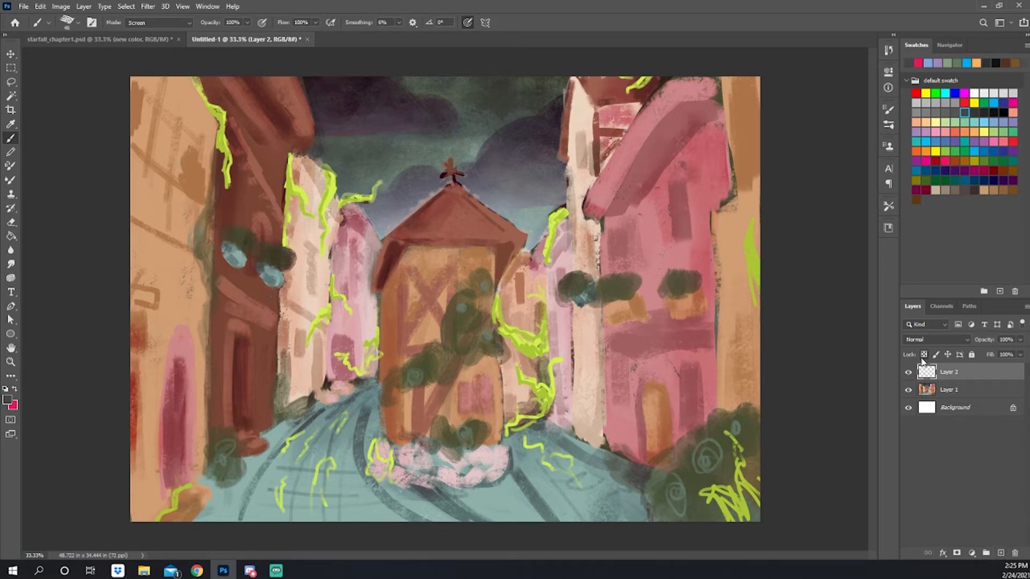
{"action": "left_click", "coordinate": [946, 342]}
{"action": "left_click", "coordinate": [928, 365]}
- Cover the whole painting with dark grey using the textured brush enlarged to 1811 px
{"action": "right_click", "coordinate": [731, 236]}
{"action": "left_click", "coordinate": [805, 175]}
{"action": "right_click", "coordinate": [613, 209]}
{"action": "left_click_drag", "start_coordinate": [684, 206], "coordinate": [703, 207]}
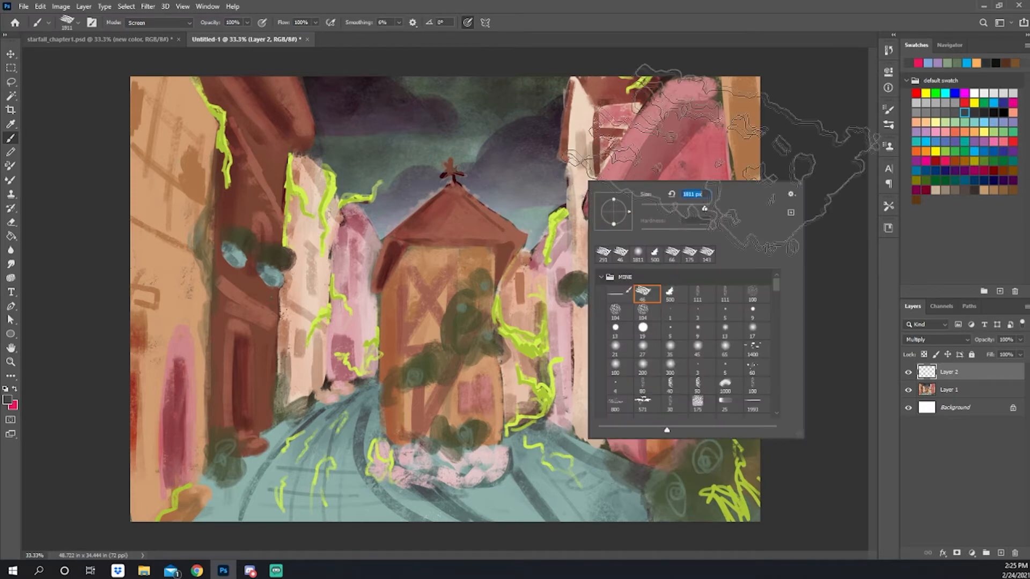
{"action": "left_click", "coordinate": [761, 139]}
{"action": "left_click", "coordinate": [730, 117]}
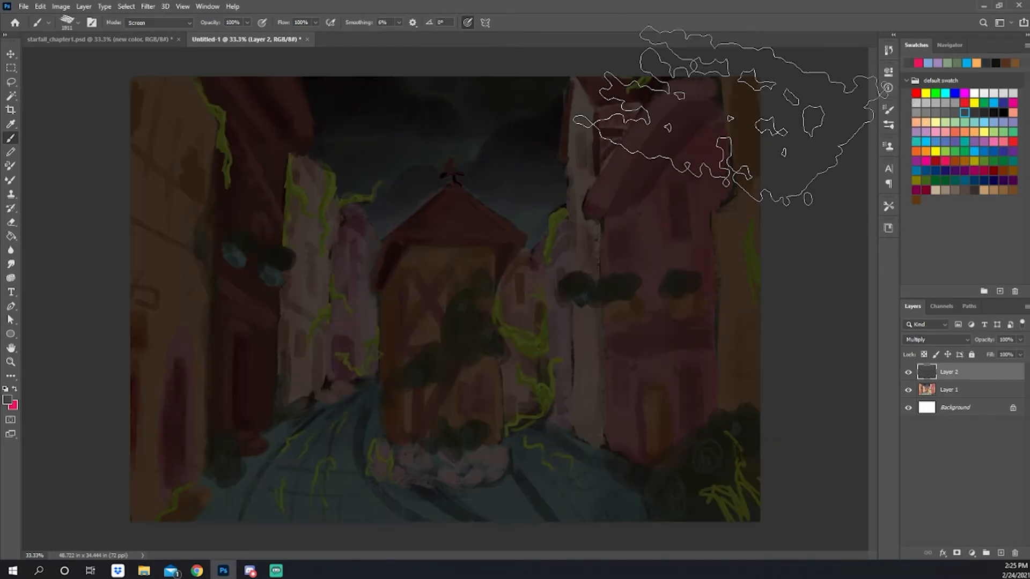
- Erase lit strips along the central house's right roof slope and right wall with an 80 px textured eraser at 34% opacity
{"action": "key", "text": "e"}
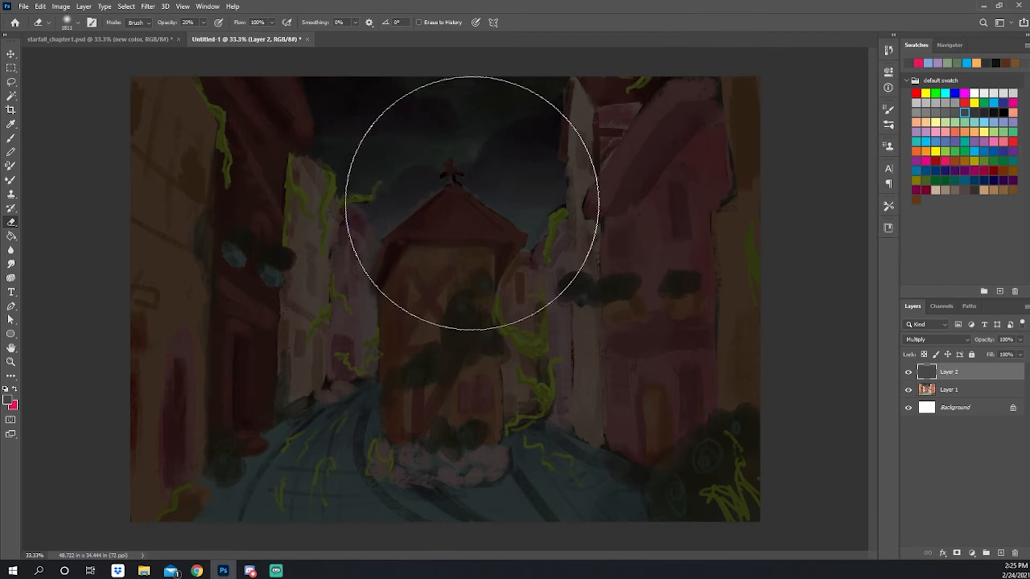
{"action": "right_click", "coordinate": [471, 199]}
{"action": "left_click", "coordinate": [538, 315]}
{"action": "left_click", "coordinate": [472, 203]}
{"action": "right_click", "coordinate": [469, 196]}
{"action": "mouse_move", "coordinate": [476, 199]}
{"action": "left_mouse_down"}
{"action": "mouse_move", "coordinate": [475, 220]}
{"action": "mouse_move", "coordinate": [512, 231]}
{"action": "mouse_move", "coordinate": [494, 402]}
{"action": "left_mouse_up"}
{"action": "left_click", "coordinate": [555, 223]}
{"action": "left_click", "coordinate": [520, 193]}
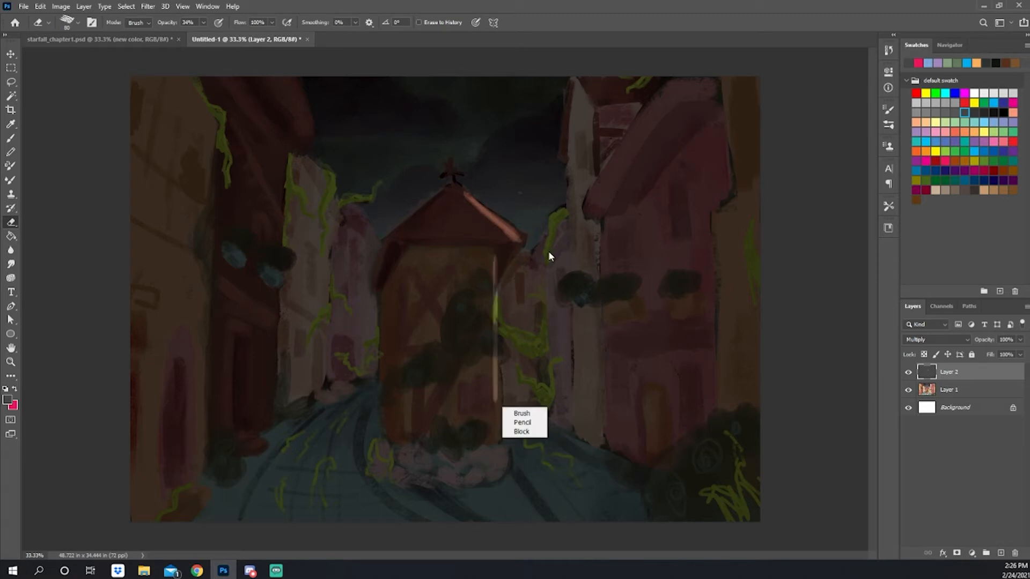
- Undo the erased light strips and the dark grey covering over the whole painting
{"action": "key", "text": "ctrl+z"}
{"action": "key", "text": "ctrl+z"}
{"action": "key", "text": "ctrl+z"}
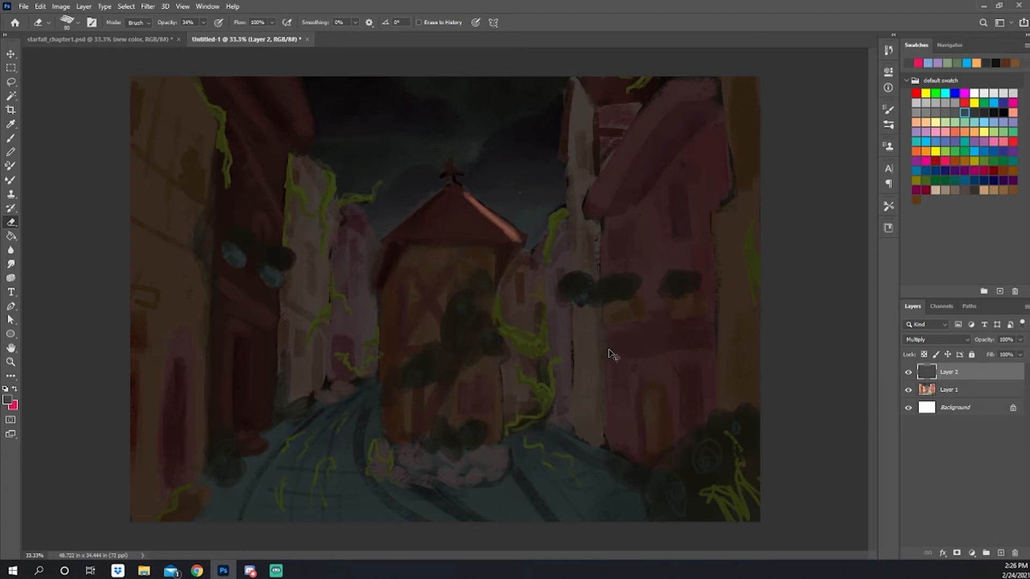
{"action": "key", "text": "ctrl+z"}
- Lasso the right-hand buildings and the street beside them, leaving out the pink roof strip, and fill the selection with dark grey
{"action": "key", "text": "b"}
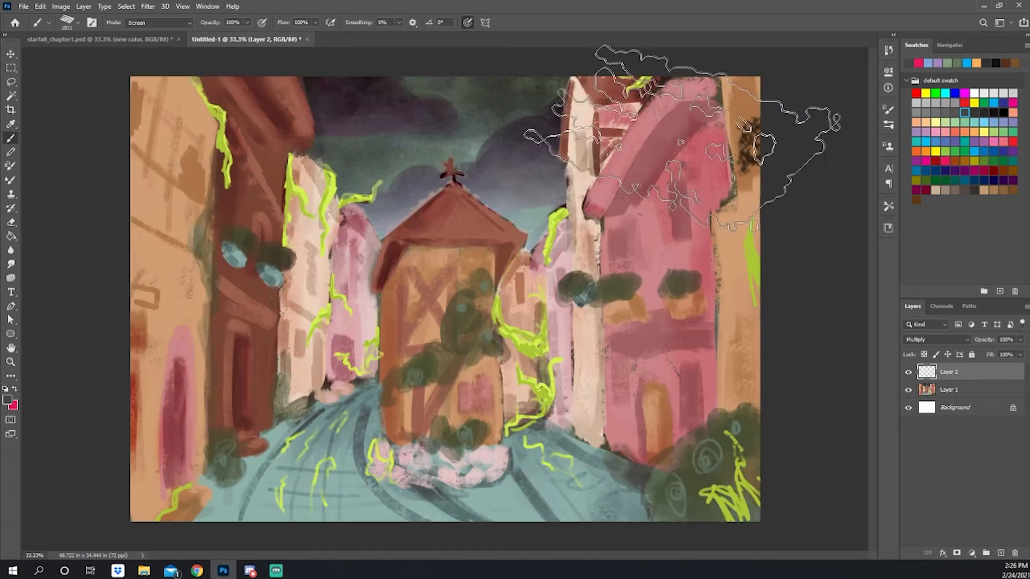
{"action": "right_click", "coordinate": [697, 146]}
{"action": "left_click", "coordinate": [793, 105]}
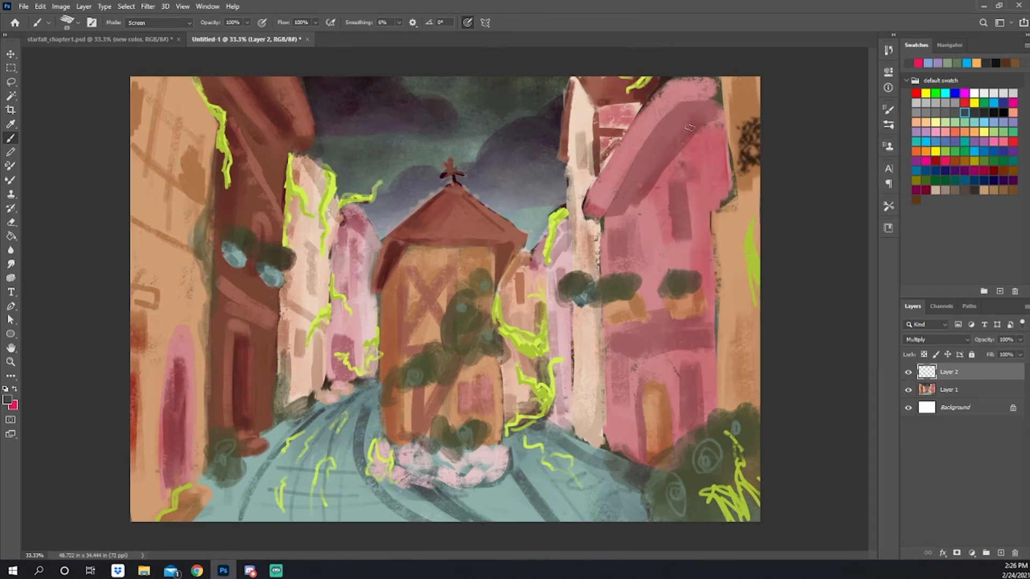
{"action": "key", "text": "l"}
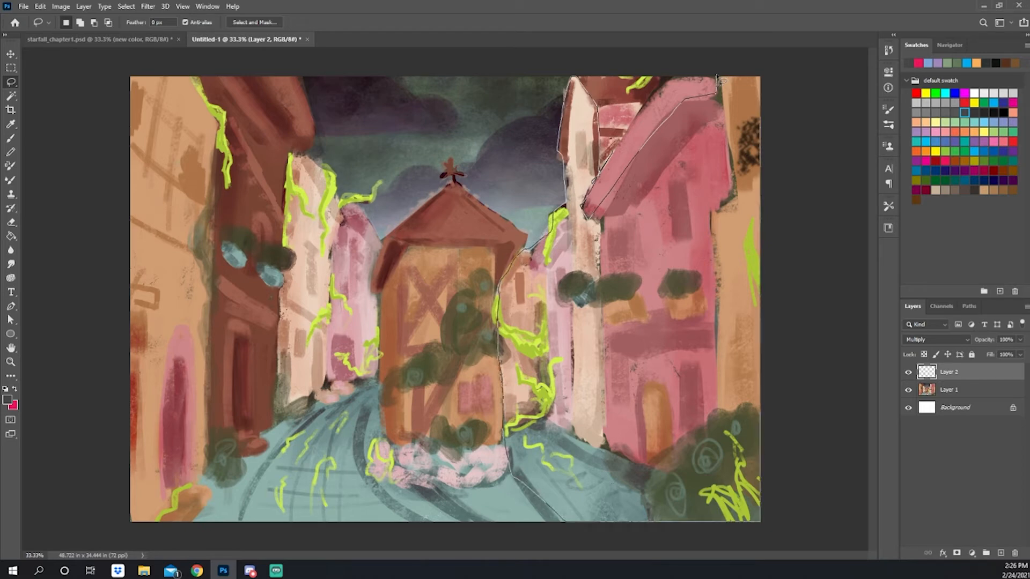
{"action": "left_click_drag", "start_coordinate": [716, 79], "coordinate": [718, 72]}
{"action": "key", "text": "alt+BackSpace"}
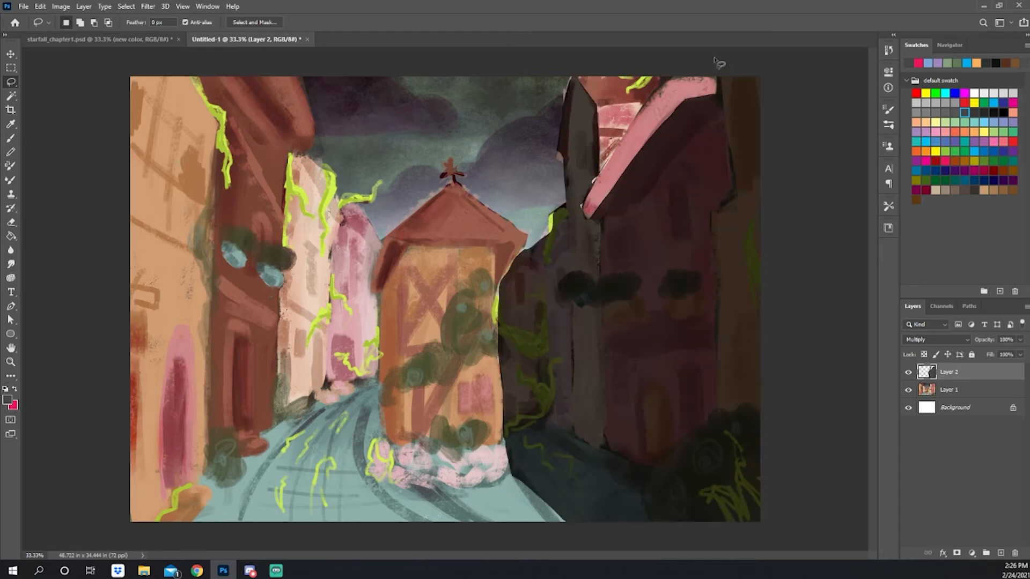
- Set the brush mode to Normal and paint thin shadow strokes down the right-hand house's pink roof strip
{"action": "key", "text": "b"}
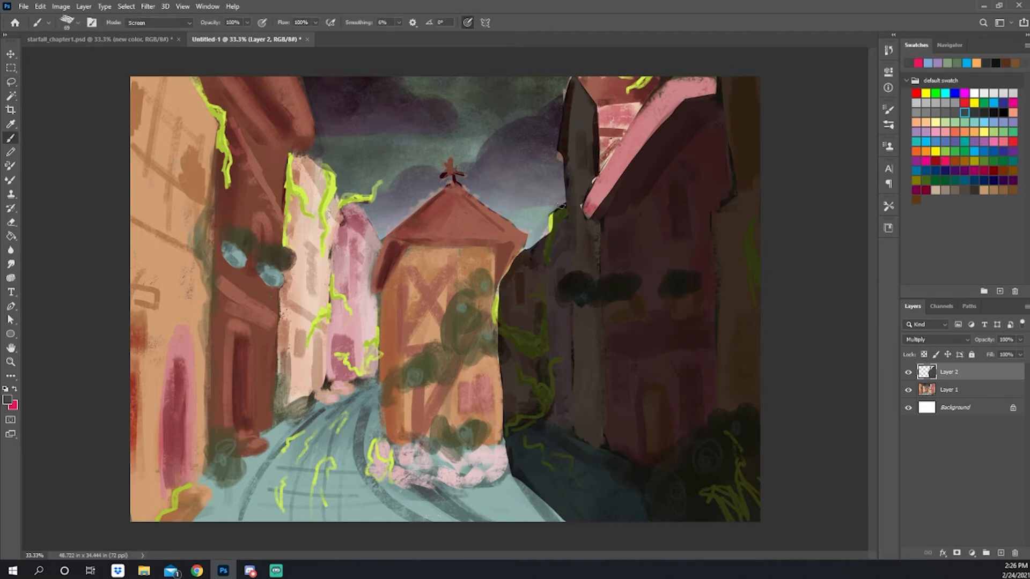
{"action": "right_click", "coordinate": [550, 206], "text": "shift"}
{"action": "left_click", "coordinate": [555, 225]}
{"action": "left_click_drag", "start_coordinate": [648, 100], "coordinate": [599, 169]}
{"action": "key", "text": "ctrl+z"}
{"action": "left_click_drag", "start_coordinate": [652, 94], "coordinate": [595, 182]}
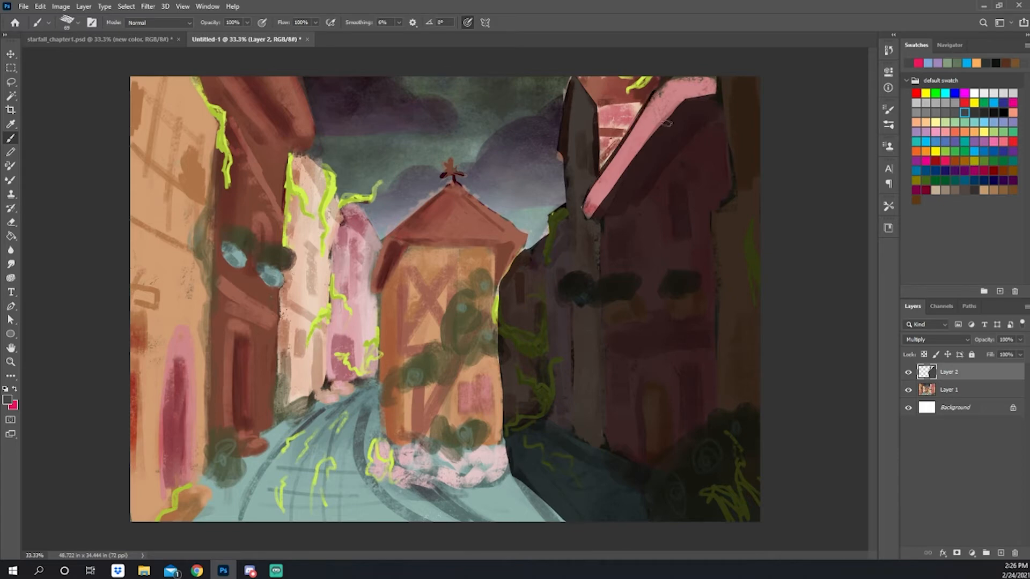
{"action": "left_click_drag", "start_coordinate": [664, 97], "coordinate": [588, 207]}
{"action": "left_click_drag", "start_coordinate": [617, 159], "coordinate": [588, 203]}
- Enlarge the brush to 149 px and fill in the pink roof strip's shadow, keeping a thin lit edge
{"action": "right_click", "coordinate": [636, 151]}
{"action": "left_click_drag", "start_coordinate": [722, 182], "coordinate": [719, 181]}
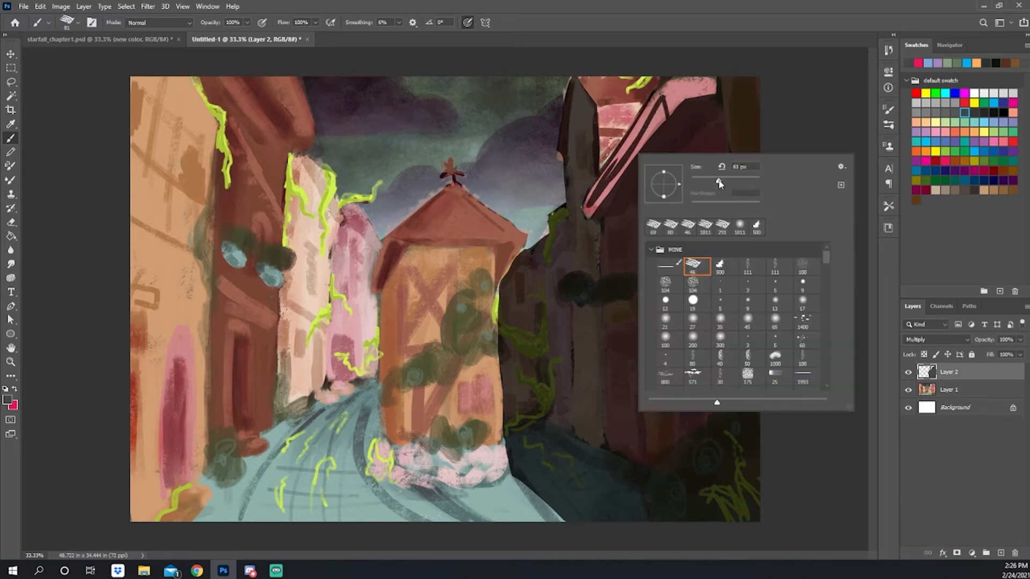
{"action": "left_click", "coordinate": [705, 118]}
{"action": "left_click_drag", "start_coordinate": [663, 105], "coordinate": [609, 179]}
{"action": "right_click", "coordinate": [648, 126]}
{"action": "left_click_drag", "start_coordinate": [730, 156], "coordinate": [745, 156]}
{"action": "left_click_drag", "start_coordinate": [661, 113], "coordinate": [639, 142]}
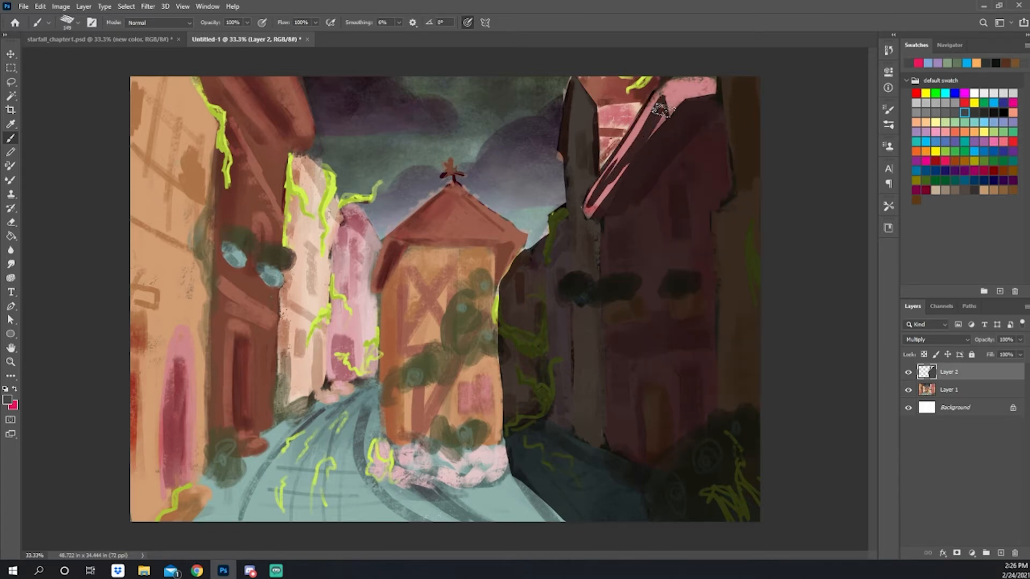
{"action": "left_click_drag", "start_coordinate": [662, 110], "coordinate": [590, 210]}
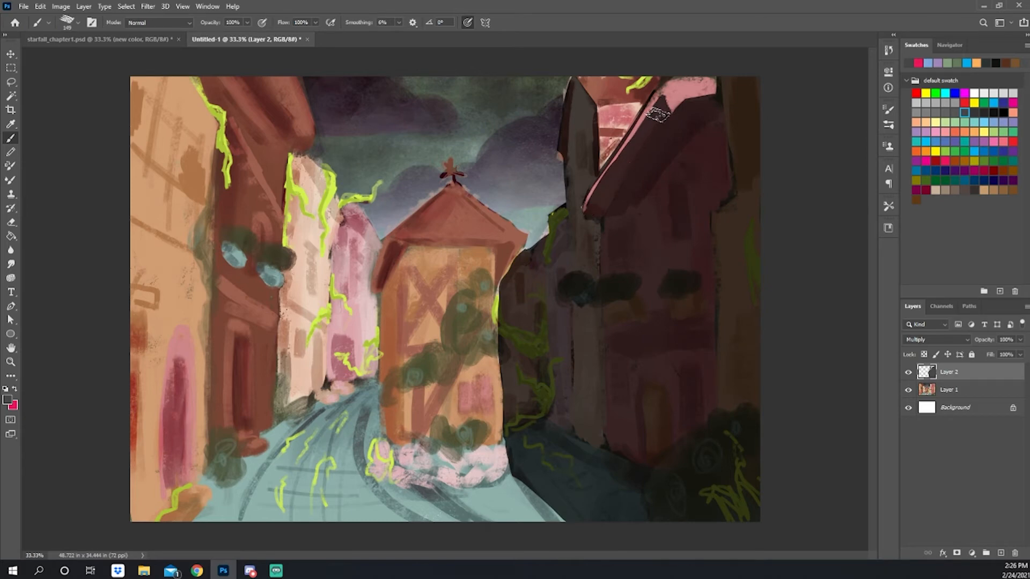
- Paint a white rim along the pink roof's upper edge and touch up its lower corner
{"action": "key", "text": "x"}
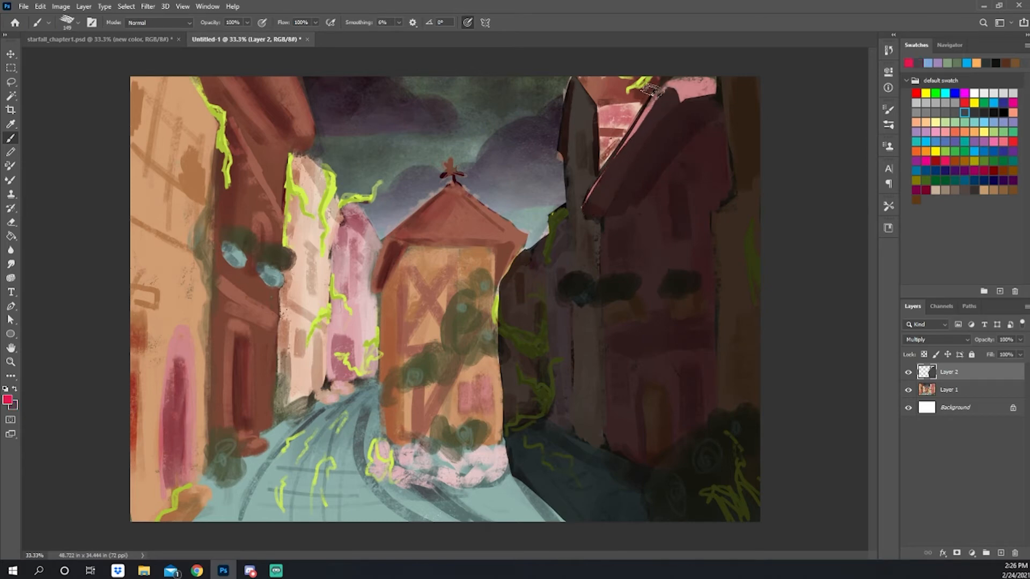
{"action": "key", "text": "d"}
{"action": "key", "text": "x"}
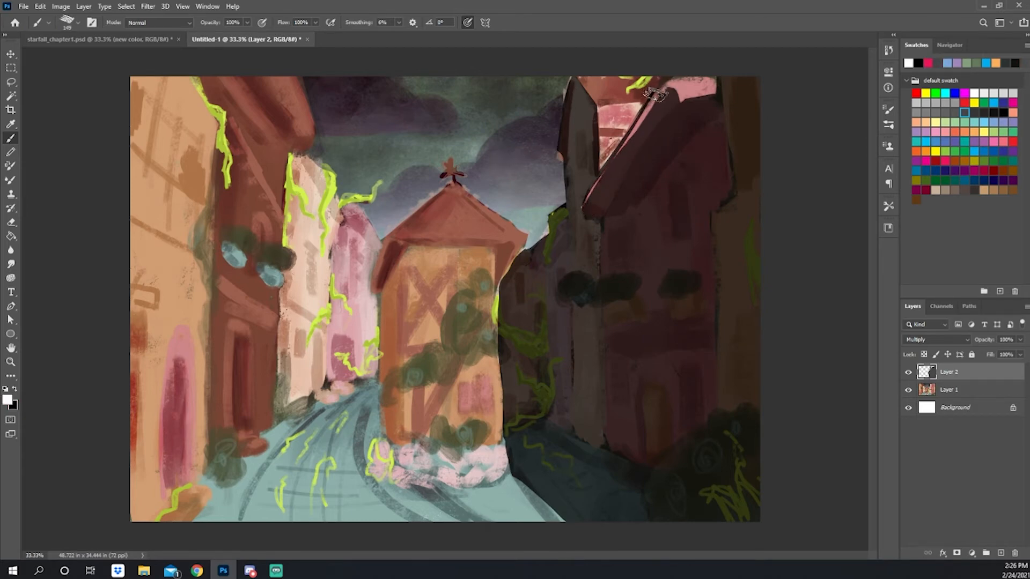
{"action": "left_click_drag", "start_coordinate": [652, 99], "coordinate": [580, 206]}
{"action": "key", "text": "x"}
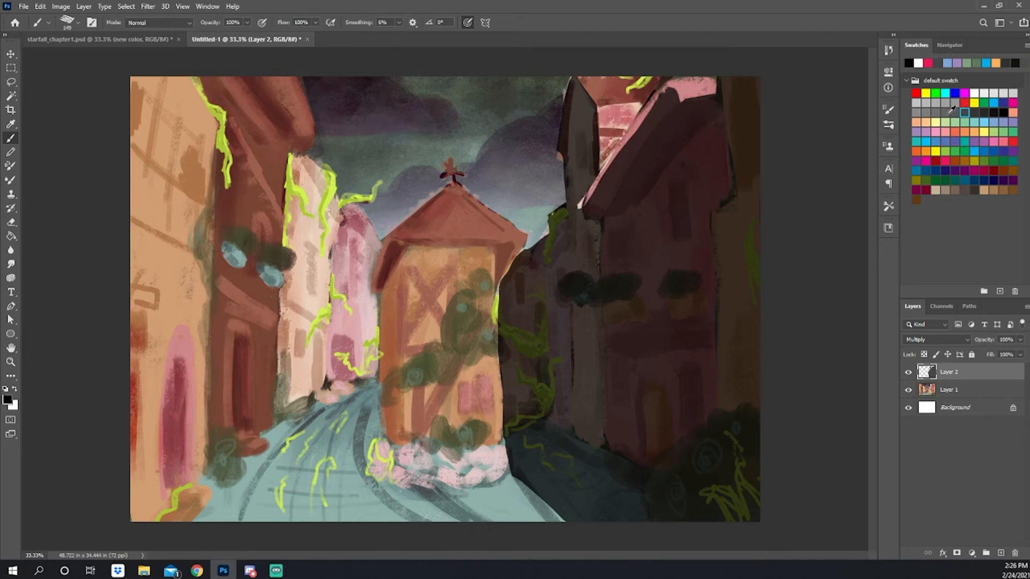
{"action": "key", "text": "x"}
{"action": "mouse_move", "coordinate": [580, 199]}
{"action": "left_mouse_down"}
{"action": "mouse_move", "coordinate": [588, 166]}
{"action": "mouse_move", "coordinate": [577, 188]}
{"action": "left_mouse_up"}
- Clean up the shadow boundary along the central house's right wall with dark grey and white strokes
{"action": "key", "text": "x"}
{"action": "key", "text": "x"}
{"action": "left_click_drag", "start_coordinate": [501, 260], "coordinate": [502, 426]}
{"action": "key", "text": "x"}
{"action": "left_click_drag", "start_coordinate": [502, 426], "coordinate": [502, 288]}
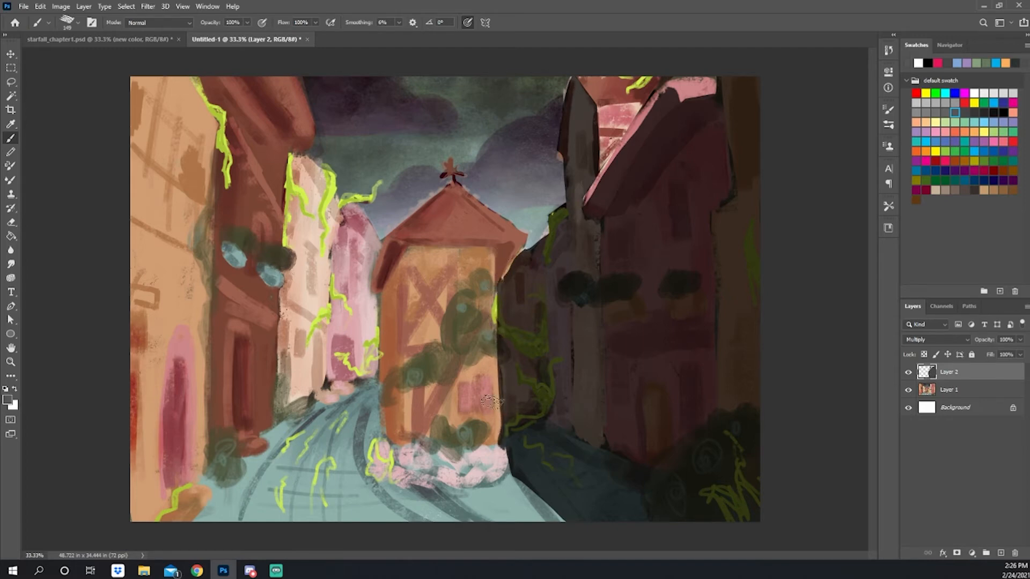
- Paint dark grey shadows on the central house's left side, under its eaves and across the right slope of its roof
{"action": "mouse_move", "coordinate": [398, 252]}
{"action": "left_mouse_down"}
{"action": "mouse_move", "coordinate": [385, 290]}
{"action": "mouse_move", "coordinate": [391, 256]}
{"action": "mouse_move", "coordinate": [371, 284]}
{"action": "left_mouse_up"}
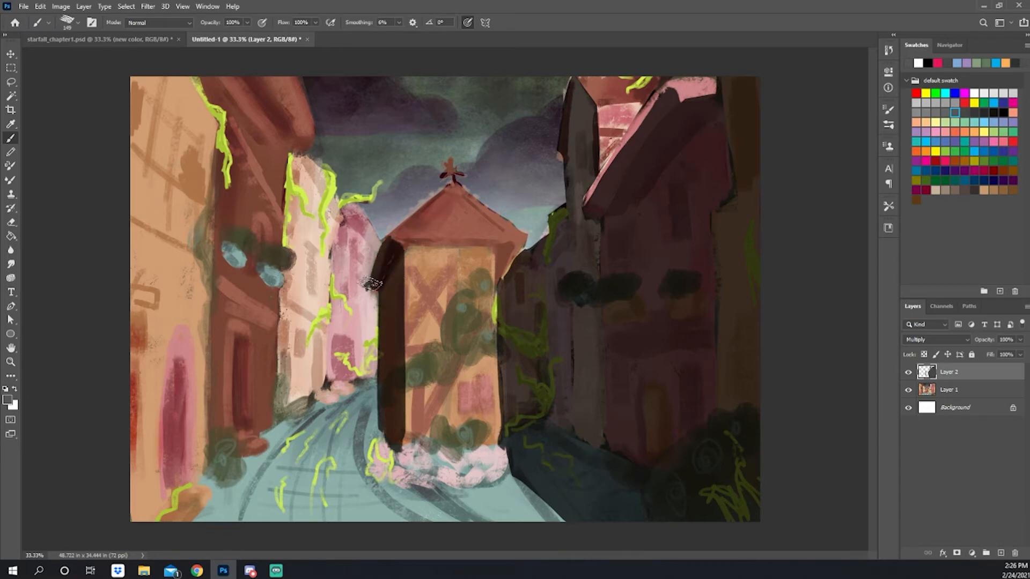
{"action": "left_click_drag", "start_coordinate": [402, 242], "coordinate": [496, 243]}
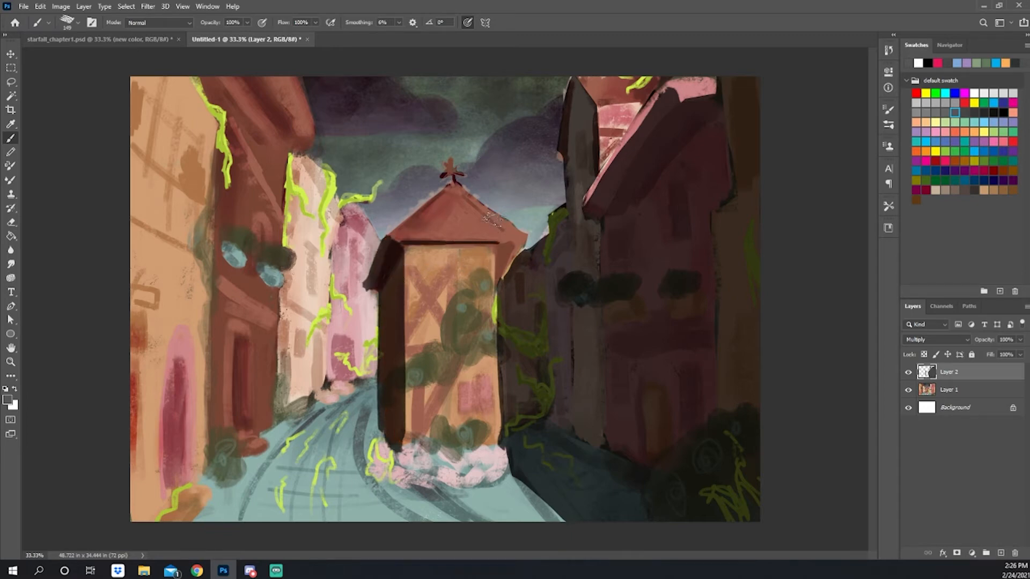
{"action": "mouse_move", "coordinate": [458, 203]}
{"action": "left_mouse_down"}
{"action": "mouse_move", "coordinate": [477, 220]}
{"action": "mouse_move", "coordinate": [460, 201]}
{"action": "left_mouse_up"}
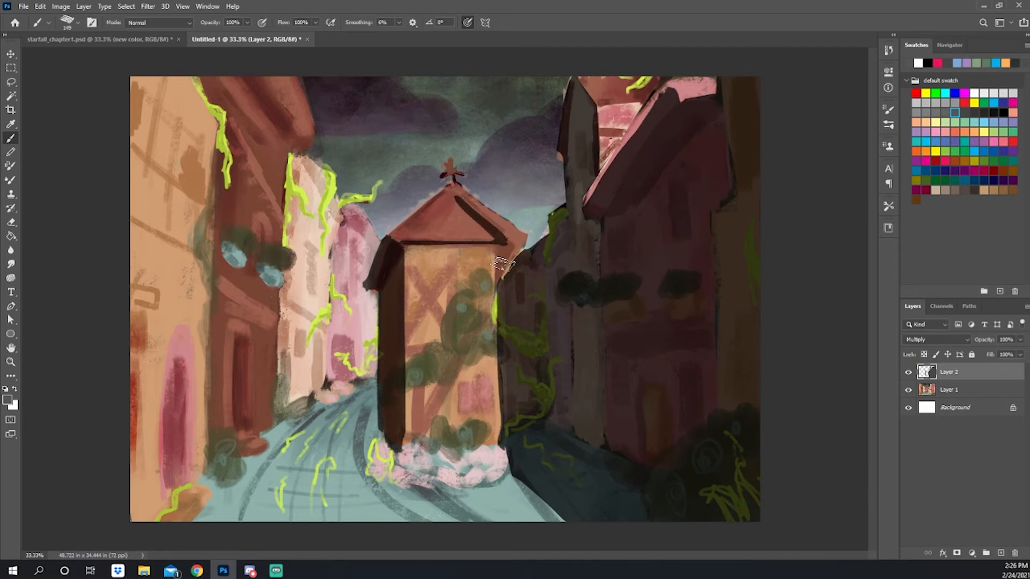
{"action": "left_click_drag", "start_coordinate": [503, 263], "coordinate": [499, 245]}
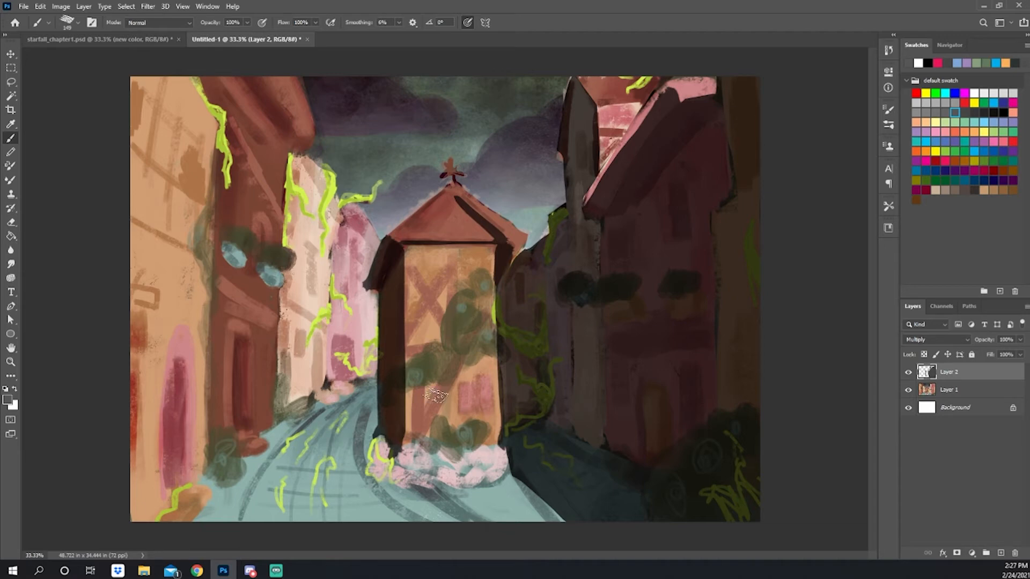
- Draw two straight shadow edges across the street from the central house to the left-hand buildings and fill between them
{"action": "left_click", "coordinate": [217, 459]}
{"action": "left_click", "coordinate": [387, 450], "text": "shift"}
{"action": "left_click", "coordinate": [386, 424]}
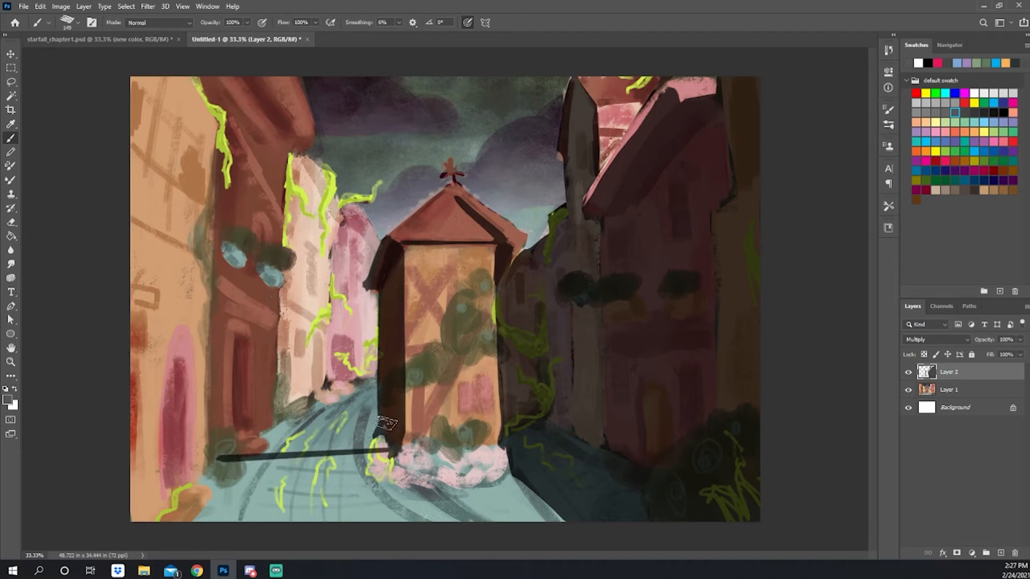
{"action": "left_click", "coordinate": [244, 428], "text": "shift"}
{"action": "left_click", "coordinate": [388, 424], "text": "shift"}
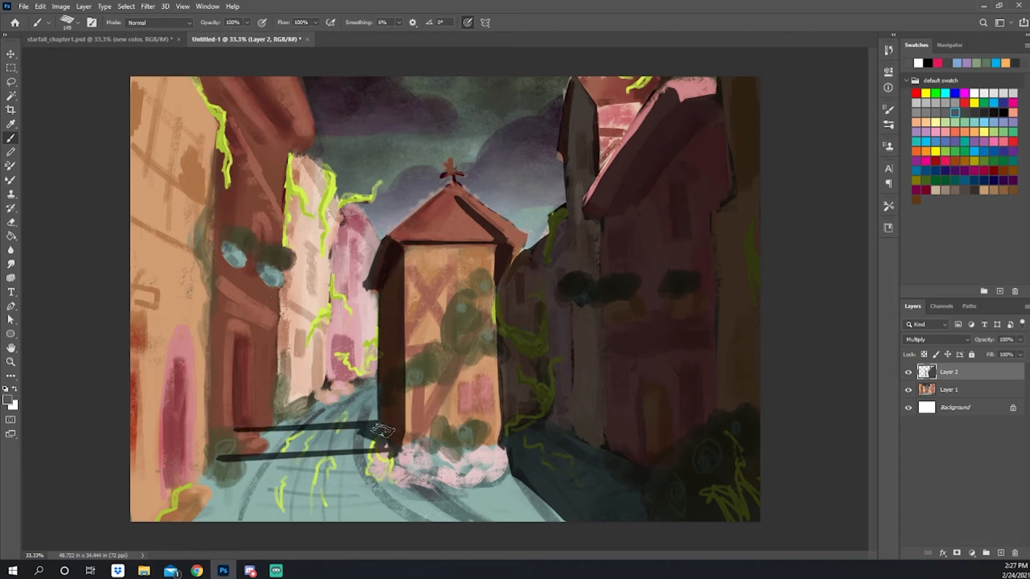
{"action": "mouse_move", "coordinate": [382, 430]}
{"action": "left_mouse_down"}
{"action": "mouse_move", "coordinate": [241, 443]}
{"action": "mouse_move", "coordinate": [382, 436]}
{"action": "left_mouse_up"}
- Enlarge the brush to 448 px at 30% opacity and softly shade the street in front of the central house
{"action": "right_click", "coordinate": [588, 372]}
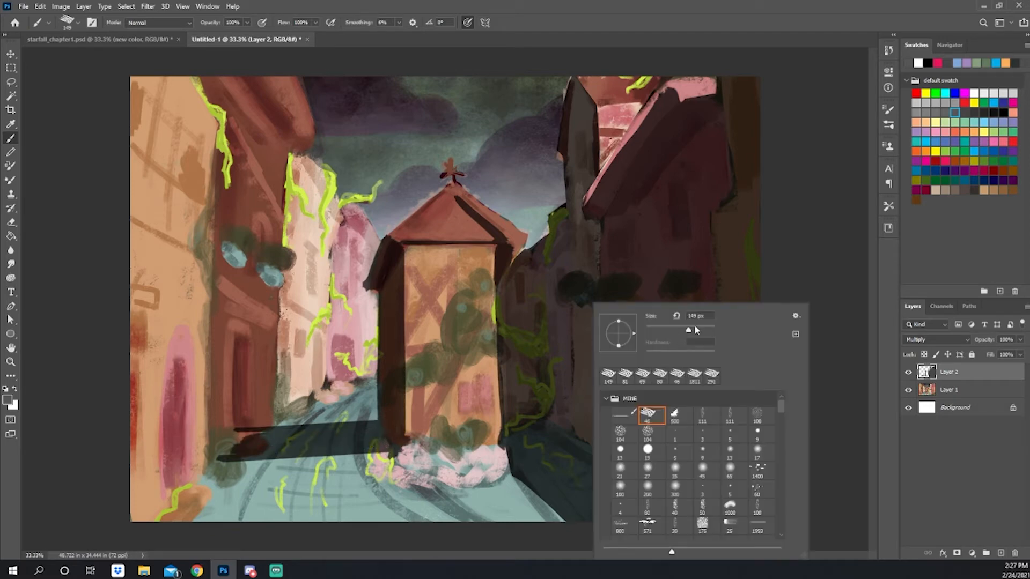
{"action": "left_click", "coordinate": [695, 330]}
{"action": "key", "text": "Return"}
{"action": "key", "text": "3"}
{"action": "left_click_drag", "start_coordinate": [540, 455], "coordinate": [445, 472]}
{"action": "key", "text": "ctrl+z"}
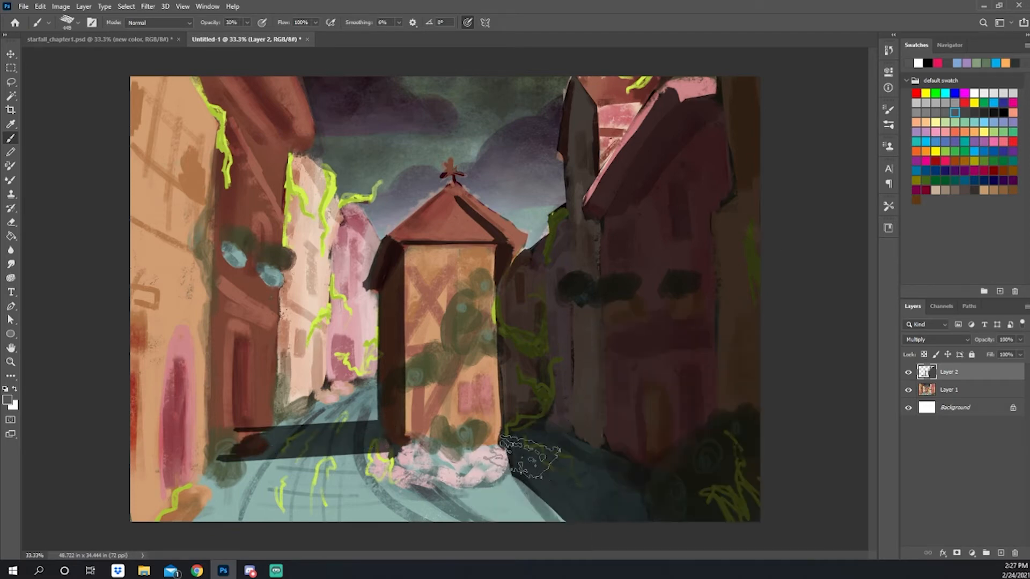
{"action": "mouse_move", "coordinate": [530, 458]}
{"action": "left_mouse_down"}
{"action": "mouse_move", "coordinate": [499, 477]}
{"action": "mouse_move", "coordinate": [333, 472]}
{"action": "mouse_move", "coordinate": [402, 496]}
{"action": "mouse_move", "coordinate": [536, 498]}
{"action": "left_mouse_up"}
- Raise the brush opacity to 54% and darken the street around the flower bed and beside the central house's left wall
{"action": "key", "text": "5"}
{"action": "key", "text": "4"}
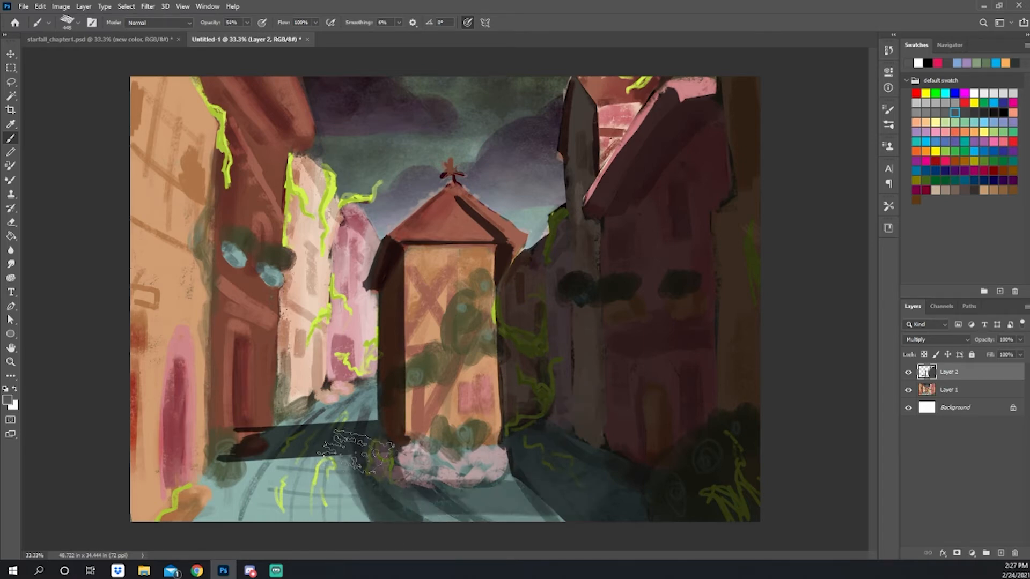
{"action": "mouse_move", "coordinate": [354, 453]}
{"action": "left_mouse_down"}
{"action": "mouse_move", "coordinate": [482, 499]}
{"action": "mouse_move", "coordinate": [386, 504]}
{"action": "mouse_move", "coordinate": [413, 516]}
{"action": "mouse_move", "coordinate": [458, 498]}
{"action": "left_mouse_up"}
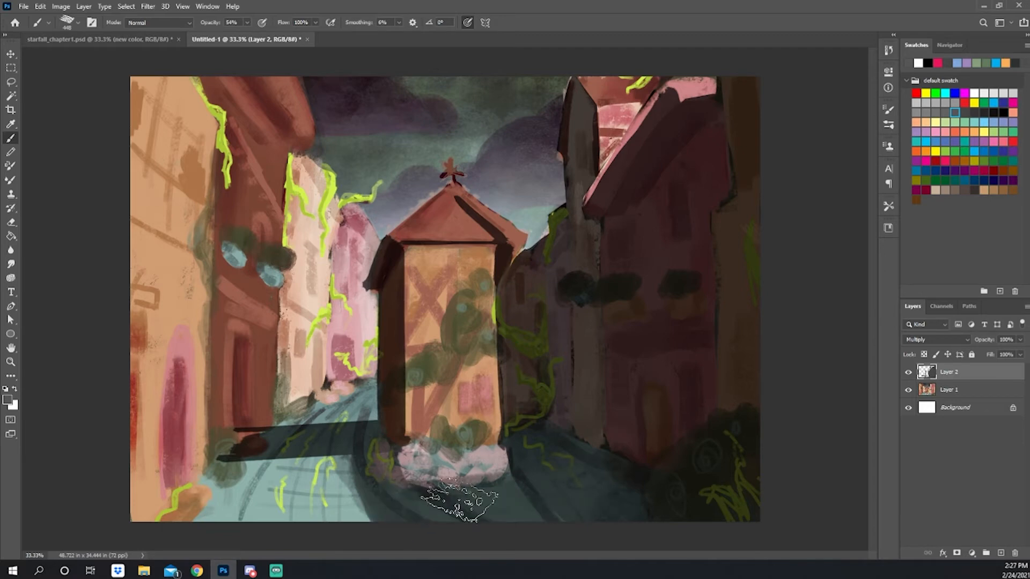
{"action": "left_click_drag", "start_coordinate": [371, 432], "coordinate": [375, 399]}
{"action": "right_click", "coordinate": [283, 354]}
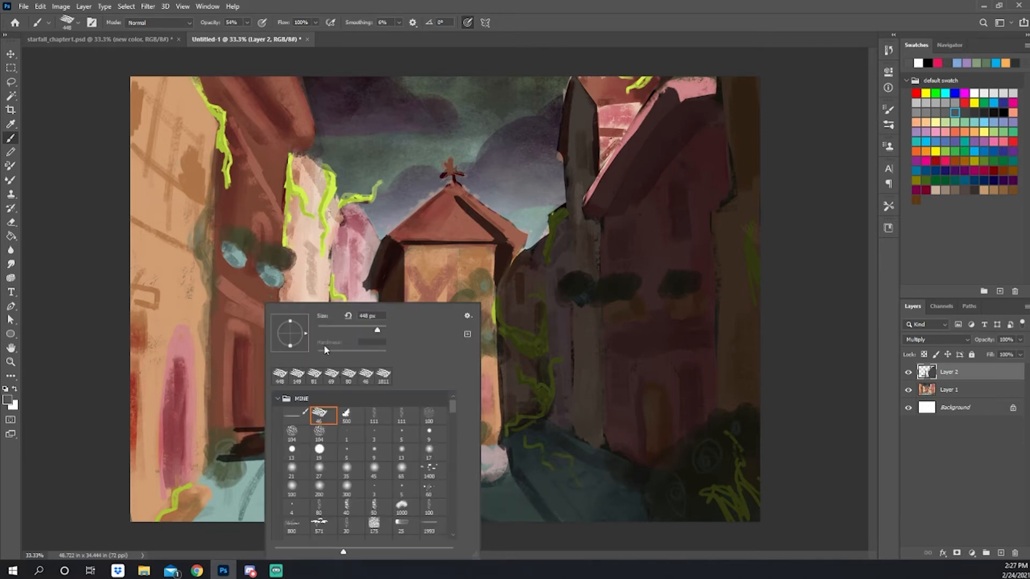
{"action": "mouse_move", "coordinate": [239, 456]}
{"action": "left_mouse_down"}
{"action": "mouse_move", "coordinate": [241, 441]}
{"action": "mouse_move", "coordinate": [369, 433]}
{"action": "mouse_move", "coordinate": [396, 467]}
{"action": "left_mouse_up"}
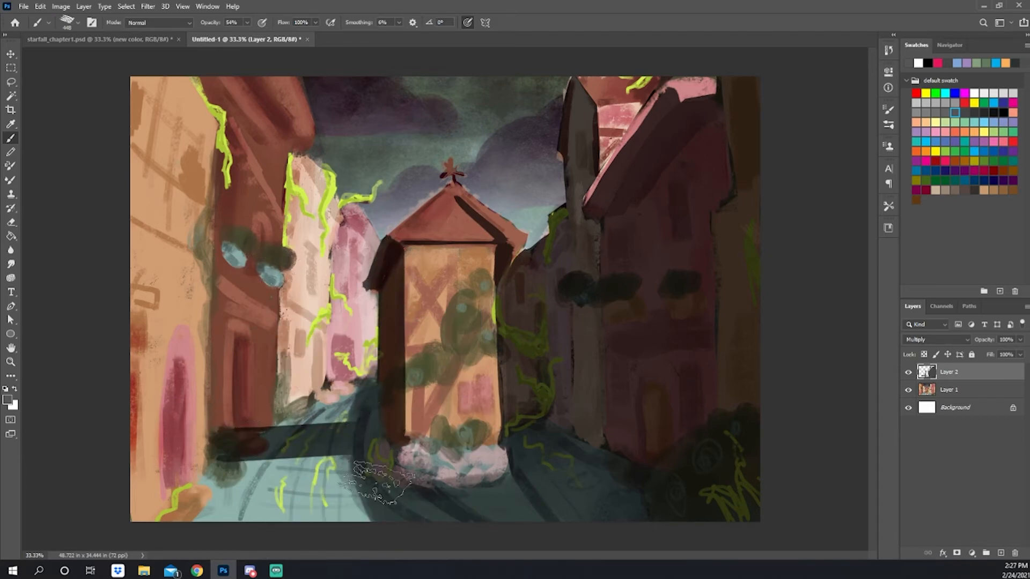
{"action": "key", "text": "ctrl+z"}
{"action": "left_click_drag", "start_coordinate": [374, 399], "coordinate": [353, 518]}
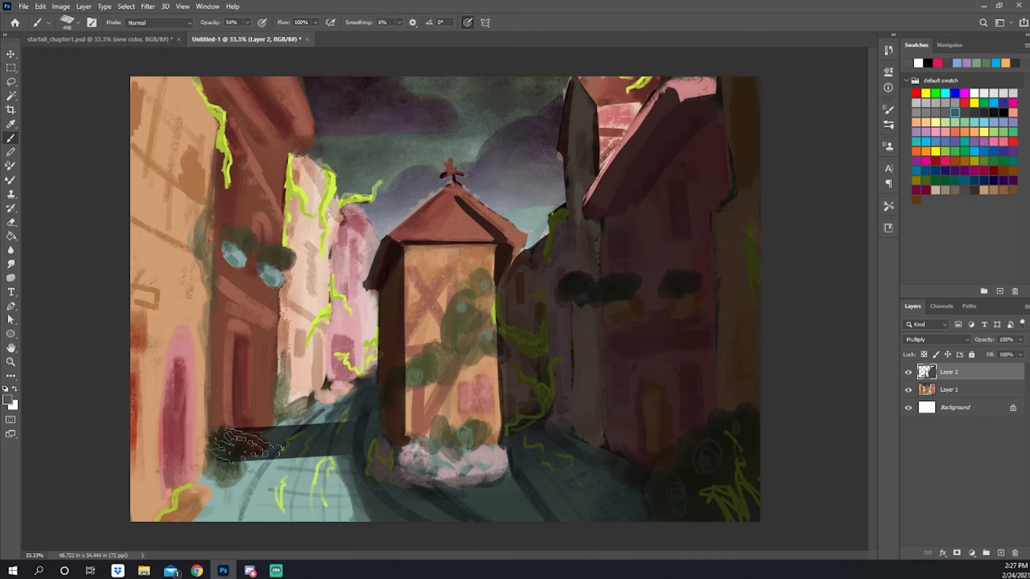
- Shade the left-hand bush, the vertical gaps between the left-hand houses and the ground at the foot of the orange building
{"action": "left_click_drag", "start_coordinate": [245, 445], "coordinate": [161, 509]}
{"action": "left_click_drag", "start_coordinate": [218, 434], "coordinate": [220, 131]}
{"action": "mouse_move", "coordinate": [220, 132]}
{"action": "left_mouse_down"}
{"action": "mouse_move", "coordinate": [219, 462]}
{"action": "mouse_move", "coordinate": [209, 132]}
{"action": "mouse_move", "coordinate": [225, 383]}
{"action": "left_mouse_up"}
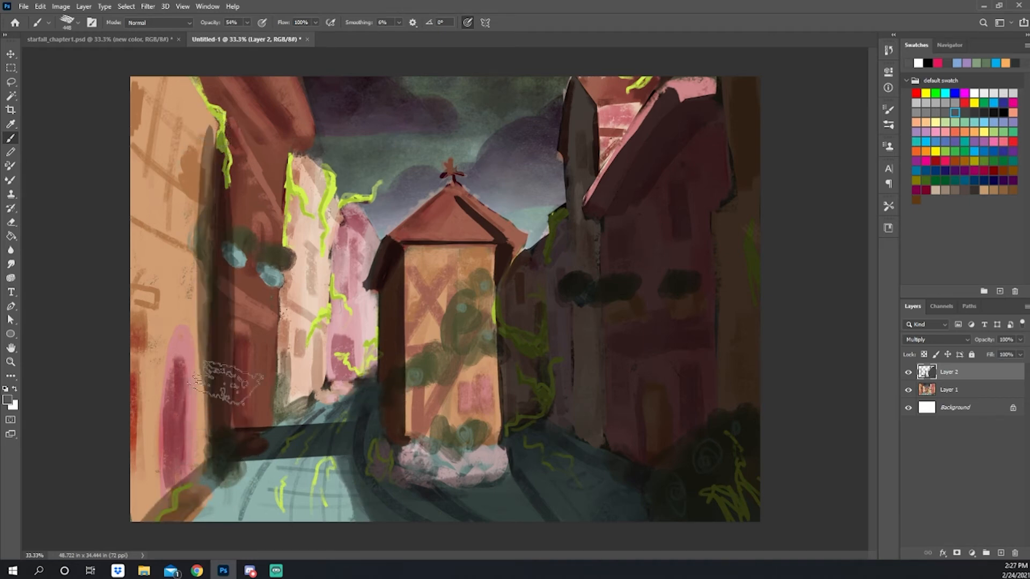
{"action": "left_click_drag", "start_coordinate": [284, 247], "coordinate": [282, 391]}
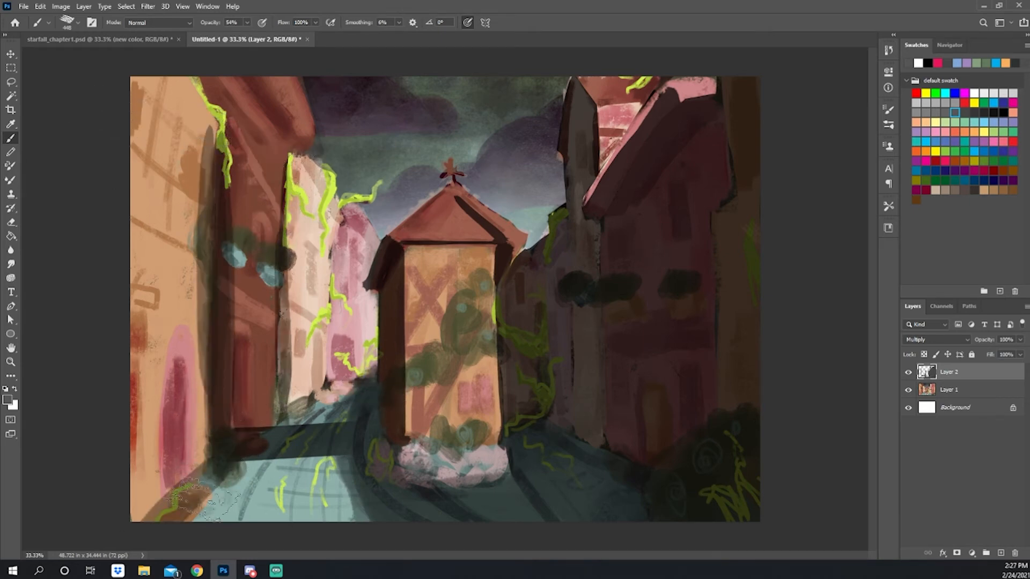
{"action": "left_click_drag", "start_coordinate": [206, 497], "coordinate": [142, 520]}
- Darken the remaining lit patch of street in the left foreground with broad shadow strokes
{"action": "mouse_move", "coordinate": [367, 445]}
{"action": "left_mouse_down"}
{"action": "mouse_move", "coordinate": [354, 509]}
{"action": "mouse_move", "coordinate": [329, 513]}
{"action": "left_mouse_up"}
{"action": "left_click_drag", "start_coordinate": [370, 407], "coordinate": [349, 504]}
{"action": "left_click_drag", "start_coordinate": [349, 456], "coordinate": [306, 509]}
{"action": "left_click_drag", "start_coordinate": [343, 413], "coordinate": [225, 509]}
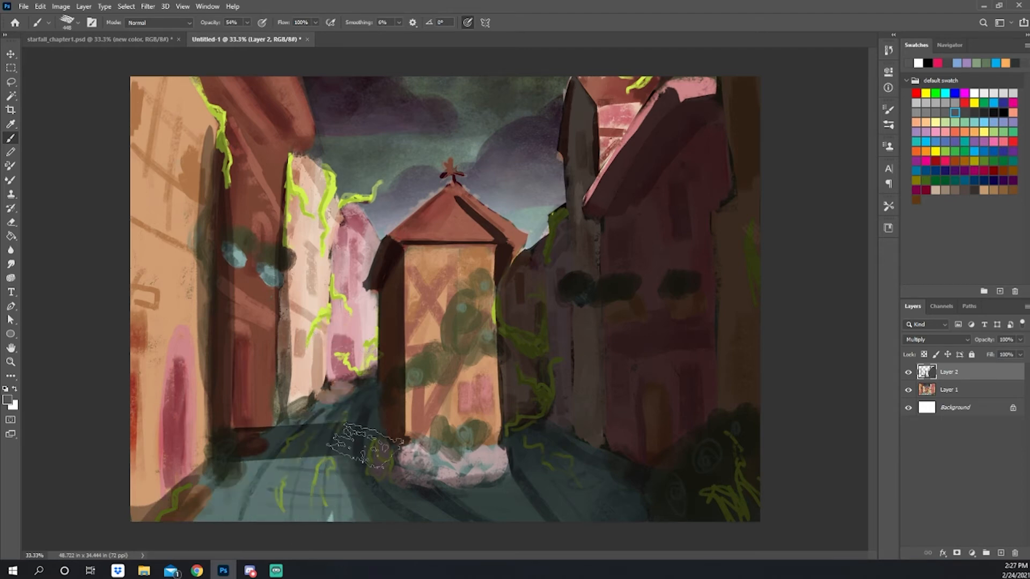
- Cast a broad shadow across the lower parts of the left-hand houses and the remaining lit street in front
{"action": "left_click_drag", "start_coordinate": [316, 375], "coordinate": [156, 504]}
{"action": "left_click_drag", "start_coordinate": [289, 360], "coordinate": [236, 392]}
{"action": "key", "text": "ctrl+z"}
{"action": "left_click_drag", "start_coordinate": [374, 382], "coordinate": [161, 512]}
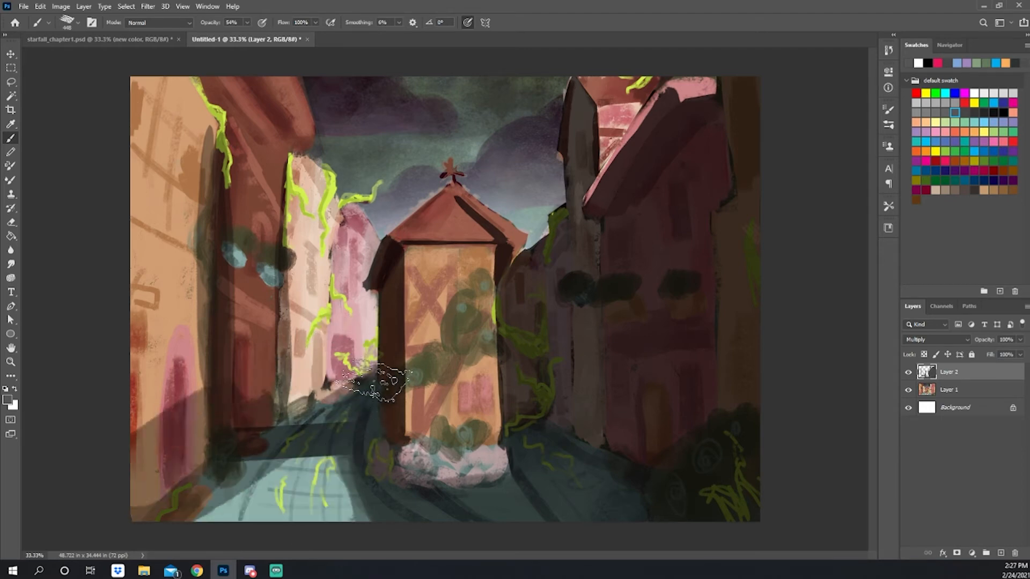
{"action": "mouse_move", "coordinate": [375, 382]}
{"action": "left_mouse_down"}
{"action": "mouse_move", "coordinate": [237, 379]}
{"action": "mouse_move", "coordinate": [348, 371]}
{"action": "left_mouse_up"}
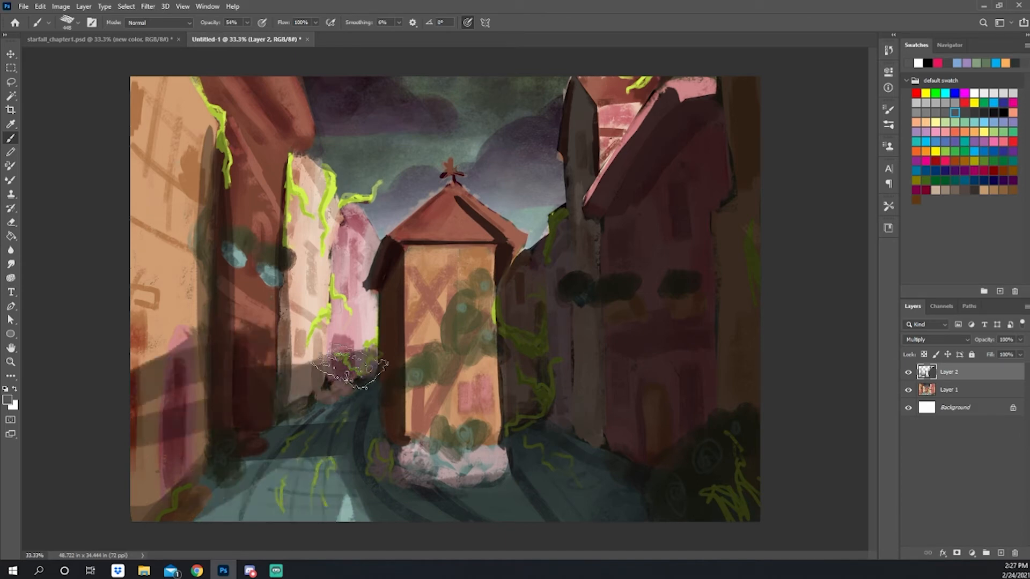
{"action": "mouse_move", "coordinate": [338, 397]}
{"action": "left_mouse_down"}
{"action": "mouse_move", "coordinate": [293, 409]}
{"action": "mouse_move", "coordinate": [362, 444]}
{"action": "mouse_move", "coordinate": [94, 405]}
{"action": "mouse_move", "coordinate": [305, 390]}
{"action": "mouse_move", "coordinate": [292, 375]}
{"action": "mouse_move", "coordinate": [227, 398]}
{"action": "left_mouse_up"}
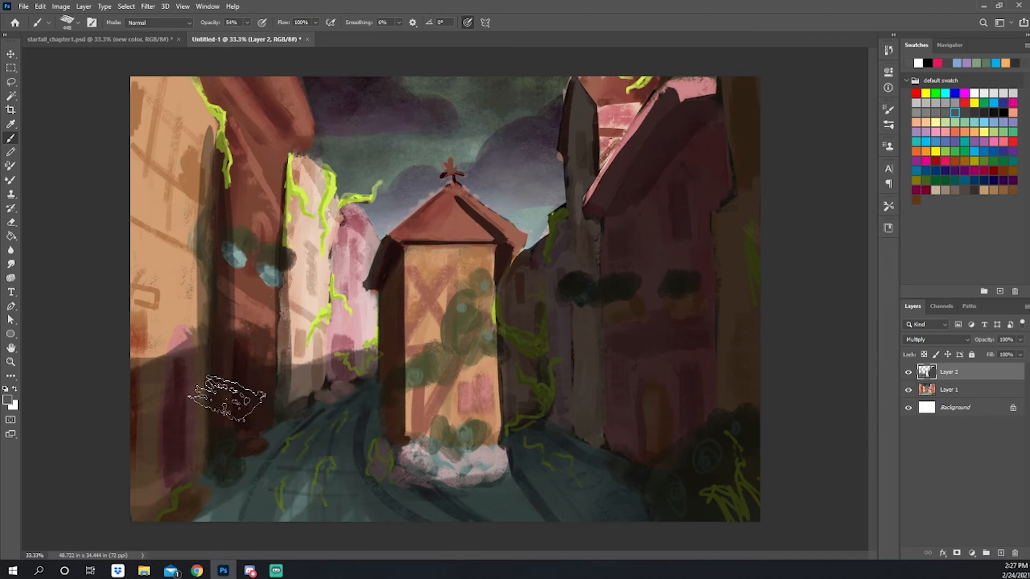
{"action": "left_click_drag", "start_coordinate": [512, 473], "coordinate": [398, 494]}
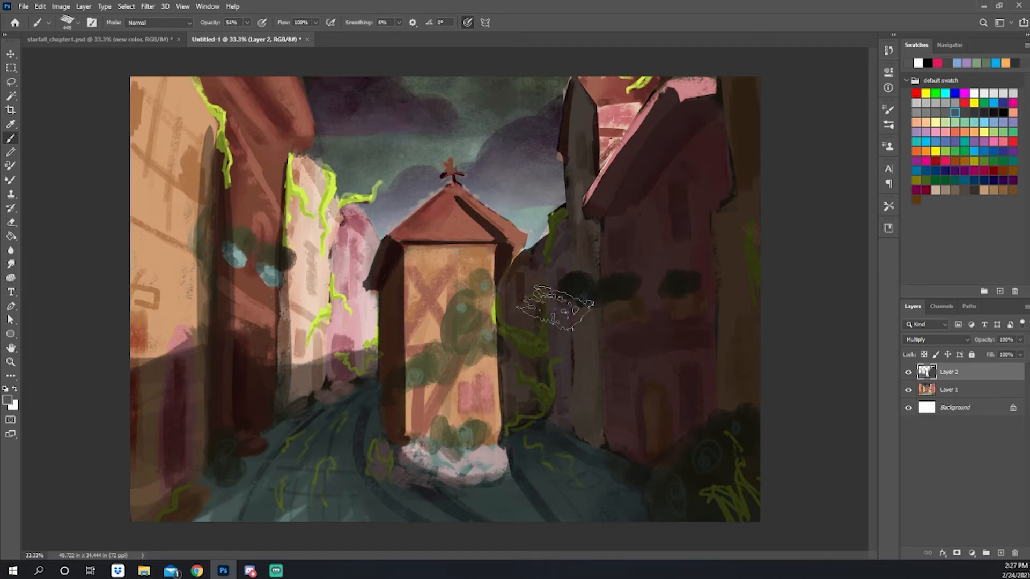
- Paint a diagonal shadow across the lower right half of the central house's front and over the flower bed
{"action": "left_click_drag", "start_coordinate": [554, 314], "coordinate": [431, 446]}
{"action": "key", "text": "ctrl+z"}
{"action": "mouse_move", "coordinate": [550, 307]}
{"action": "left_mouse_down"}
{"action": "mouse_move", "coordinate": [431, 440]}
{"action": "mouse_move", "coordinate": [440, 418]}
{"action": "mouse_move", "coordinate": [450, 450]}
{"action": "left_mouse_up"}
{"action": "key", "text": "ctrl+z"}
{"action": "left_click_drag", "start_coordinate": [531, 301], "coordinate": [440, 429]}
{"action": "mouse_move", "coordinate": [459, 374]}
{"action": "left_mouse_down"}
{"action": "mouse_move", "coordinate": [470, 463]}
{"action": "mouse_move", "coordinate": [466, 418]}
{"action": "mouse_move", "coordinate": [477, 459]}
{"action": "left_mouse_up"}
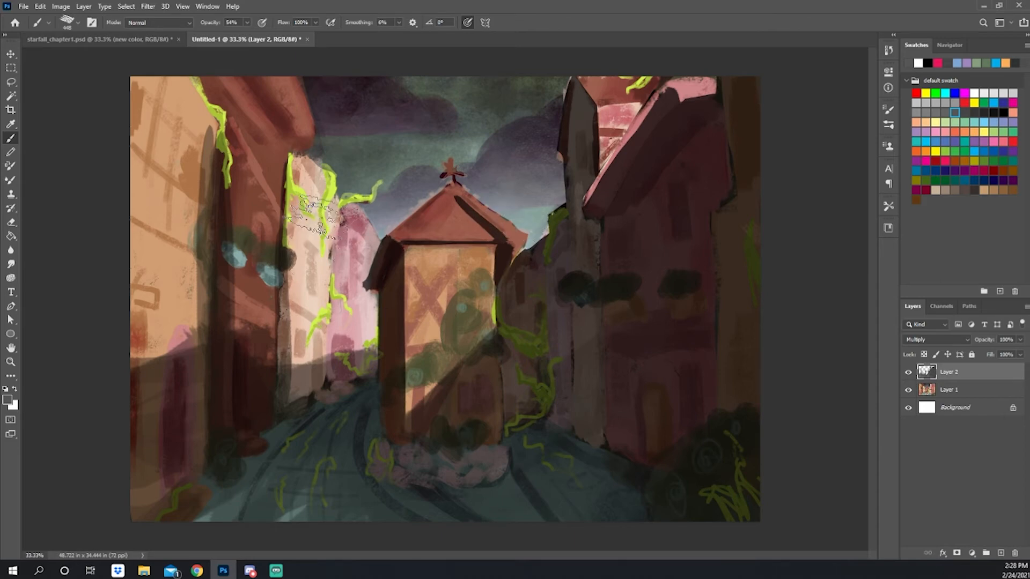
- Reduce the brush size and paint thin vertical shadow lines on the pale and pink houses left of the central house
{"action": "right_click", "coordinate": [328, 220]}
{"action": "left_click", "coordinate": [416, 245]}
{"action": "left_click", "coordinate": [411, 169]}
{"action": "left_click_drag", "start_coordinate": [330, 201], "coordinate": [324, 375]}
{"action": "key", "text": "ctrl+z"}
{"action": "left_click_drag", "start_coordinate": [331, 213], "coordinate": [324, 375]}
{"action": "left_click_drag", "start_coordinate": [359, 242], "coordinate": [357, 370]}
{"action": "key", "text": "ctrl+z"}
{"action": "key", "text": "ctrl+z"}
{"action": "left_click_drag", "start_coordinate": [329, 217], "coordinate": [324, 362]}
- Lasso the narrow vertical strip between the orange building and the red house, from roof to ground
{"action": "key", "text": "l"}
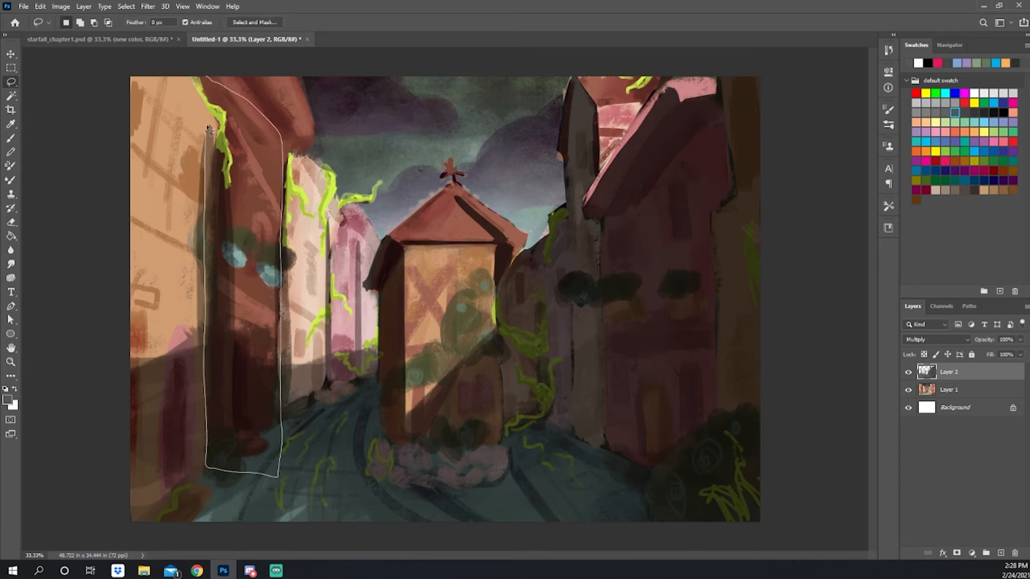
{"action": "mouse_move", "coordinate": [208, 128]}
{"action": "left_mouse_down"}
{"action": "mouse_move", "coordinate": [198, 77]}
{"action": "mouse_move", "coordinate": [295, 517]}
{"action": "mouse_move", "coordinate": [236, 481]}
{"action": "left_mouse_up"}
{"action": "key", "text": "b"}
{"action": "right_click", "coordinate": [245, 222]}
{"action": "left_click", "coordinate": [353, 154]}
{"action": "key", "text": "l"}
{"action": "key", "text": "b"}
- Enlarge the brush to 417 px, darken the selected strip beside the orange building, and deselect it
{"action": "right_click", "coordinate": [284, 363]}
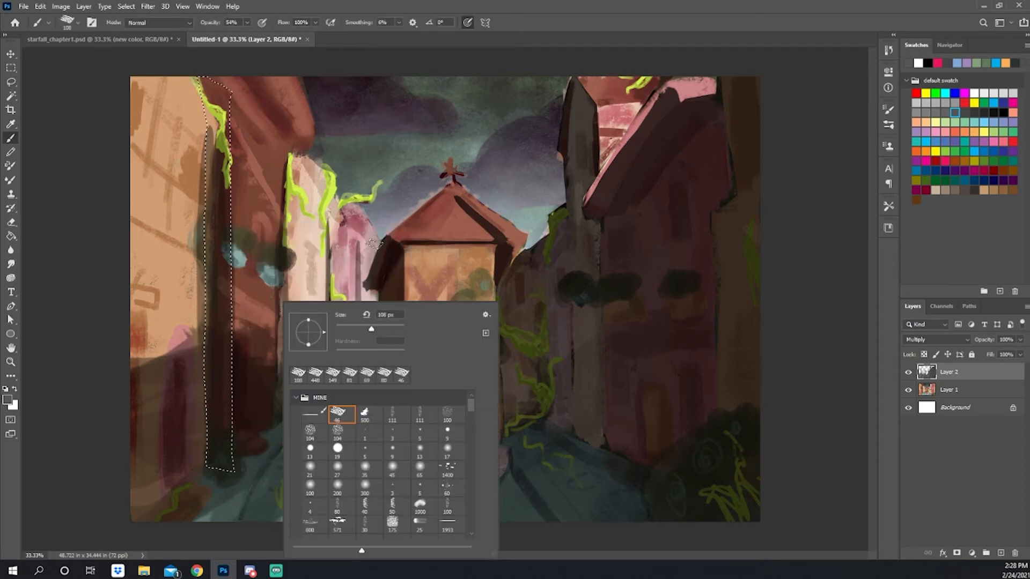
{"action": "left_click", "coordinate": [395, 327]}
{"action": "left_click", "coordinate": [230, 87]}
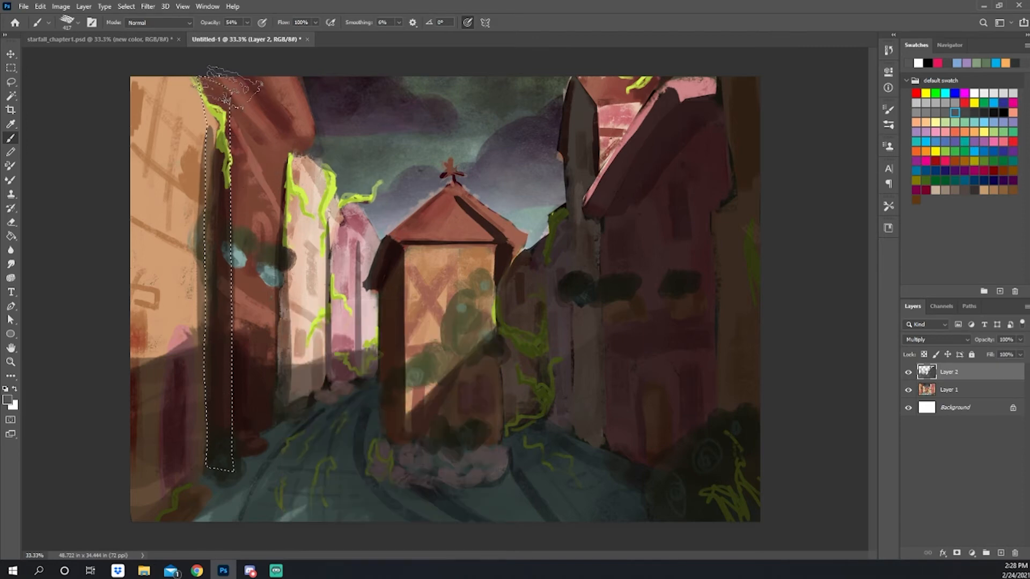
{"action": "mouse_move", "coordinate": [228, 88]}
{"action": "left_mouse_down"}
{"action": "mouse_move", "coordinate": [214, 99]}
{"action": "mouse_move", "coordinate": [209, 483]}
{"action": "left_mouse_up"}
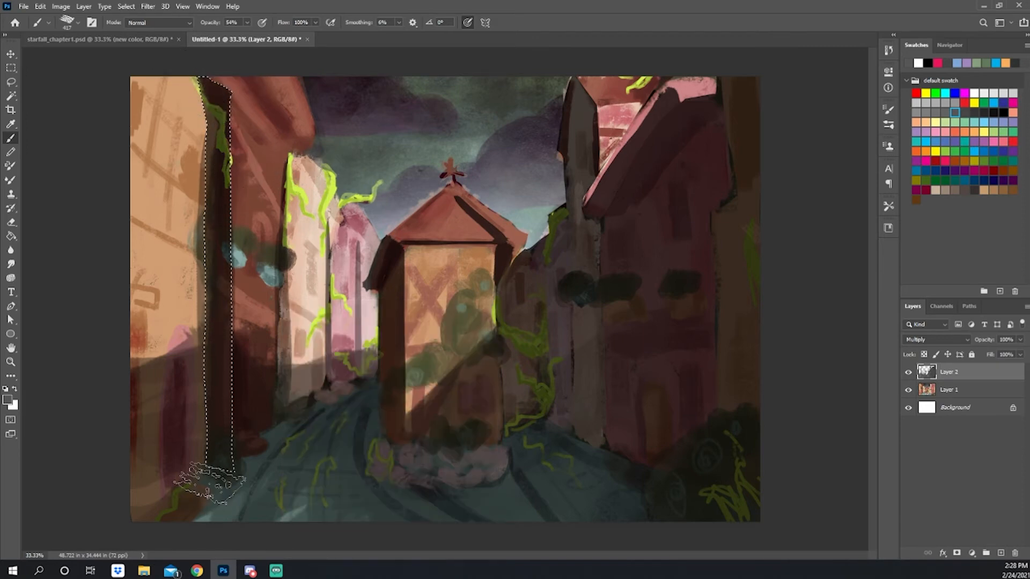
{"action": "mouse_move", "coordinate": [247, 39]}
{"action": "left_mouse_down"}
{"action": "mouse_move", "coordinate": [606, 542]}
{"action": "mouse_move", "coordinate": [498, 507]}
{"action": "mouse_move", "coordinate": [473, 36]}
{"action": "left_mouse_up"}
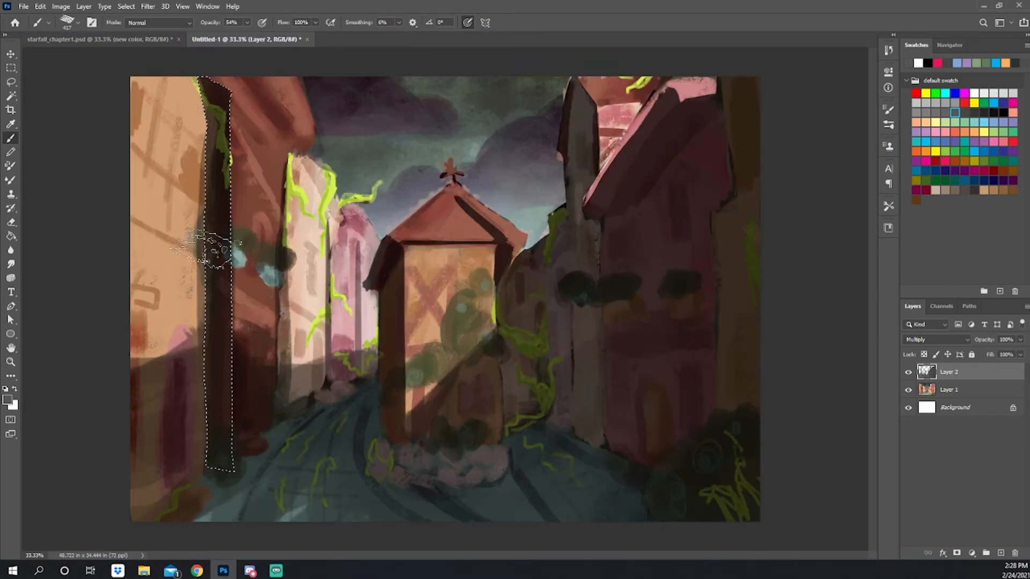
{"action": "key", "text": "ctrl+d"}
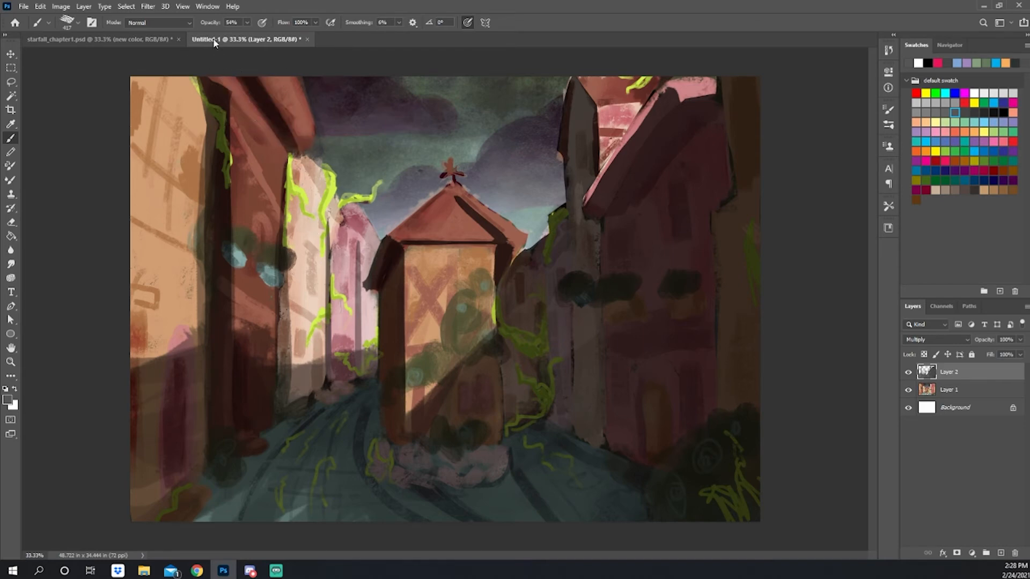
- Reduce the brush to 91 px and paint dark diagonal timber beams on the red left-hand house below its roof
{"action": "right_click", "coordinate": [306, 106]}
{"action": "left_click", "coordinate": [396, 133]}
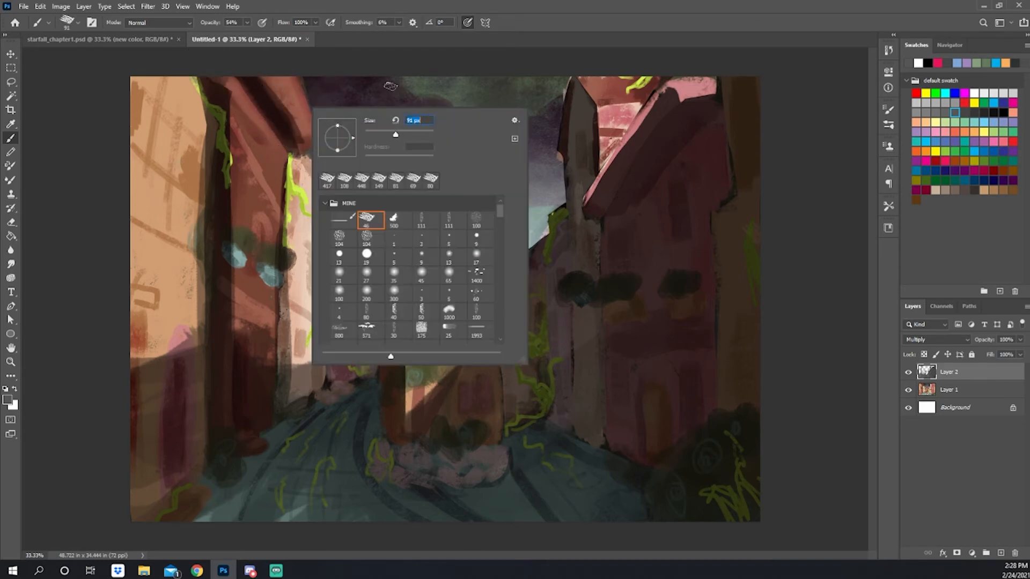
{"action": "key", "text": "Return"}
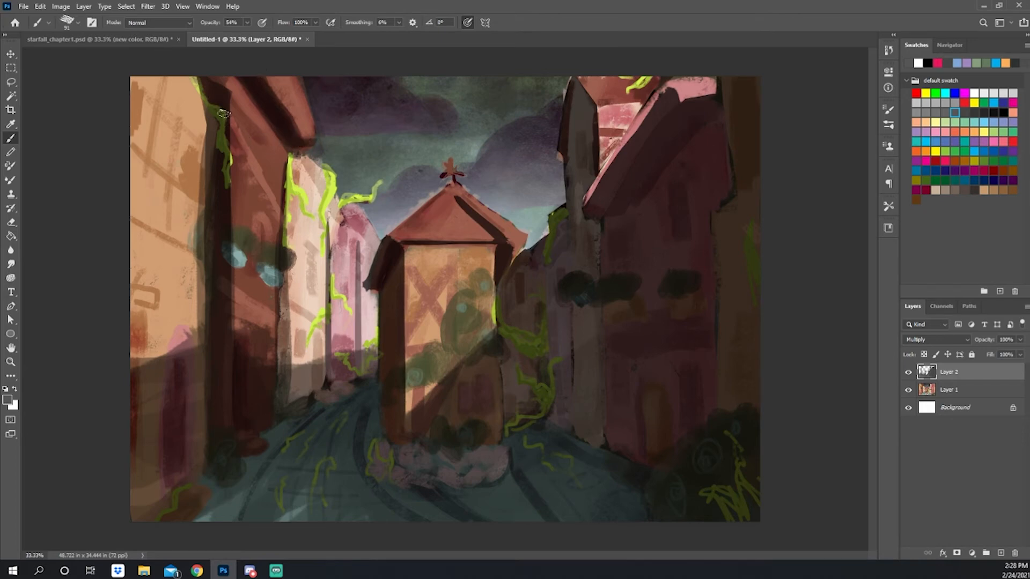
{"action": "left_click_drag", "start_coordinate": [229, 111], "coordinate": [279, 163]}
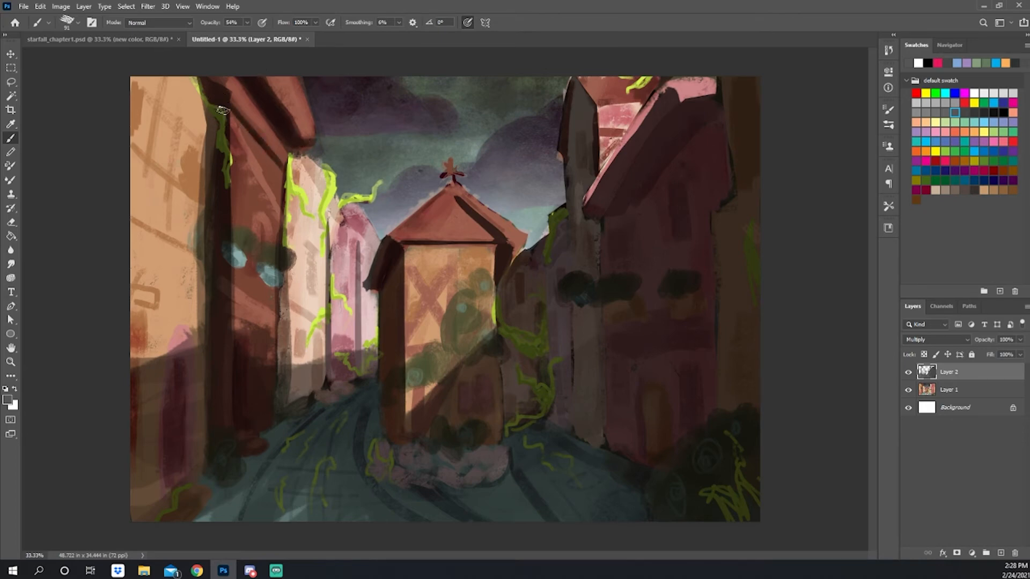
{"action": "mouse_move", "coordinate": [222, 110]}
{"action": "left_mouse_down"}
{"action": "mouse_move", "coordinate": [240, 195]}
{"action": "mouse_move", "coordinate": [275, 219]}
{"action": "left_mouse_up"}
{"action": "key", "text": "ctrl+z"}
{"action": "left_click_drag", "start_coordinate": [230, 184], "coordinate": [264, 209]}
- Darken the vertical divisions of the pale and pink houses and the red house's right edge
{"action": "left_click_drag", "start_coordinate": [328, 215], "coordinate": [329, 351]}
{"action": "left_click_drag", "start_coordinate": [358, 244], "coordinate": [357, 352]}
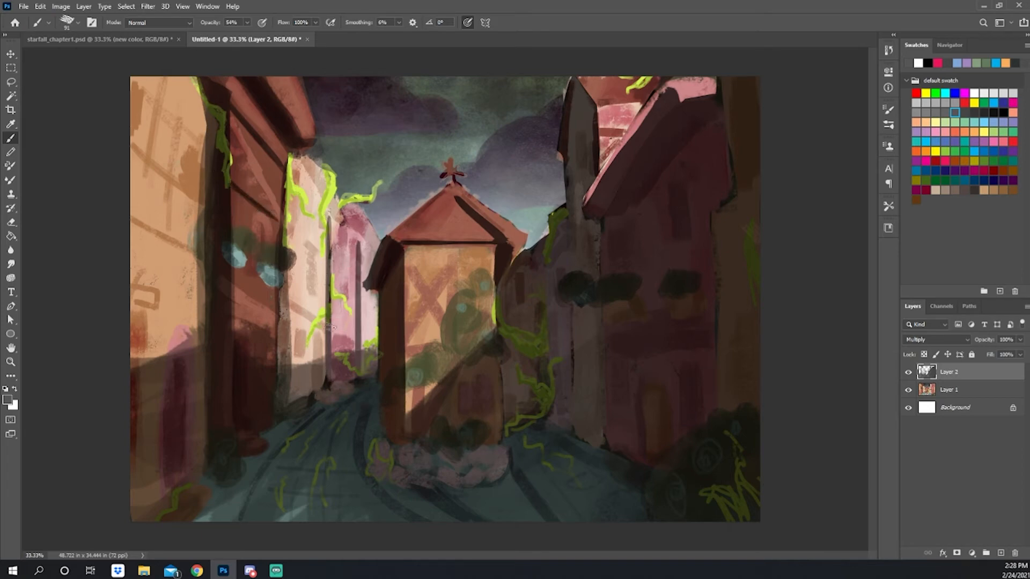
{"action": "left_click_drag", "start_coordinate": [283, 272], "coordinate": [283, 364]}
{"action": "left_click_drag", "start_coordinate": [284, 320], "coordinate": [285, 196]}
{"action": "left_click_drag", "start_coordinate": [283, 364], "coordinate": [283, 209]}
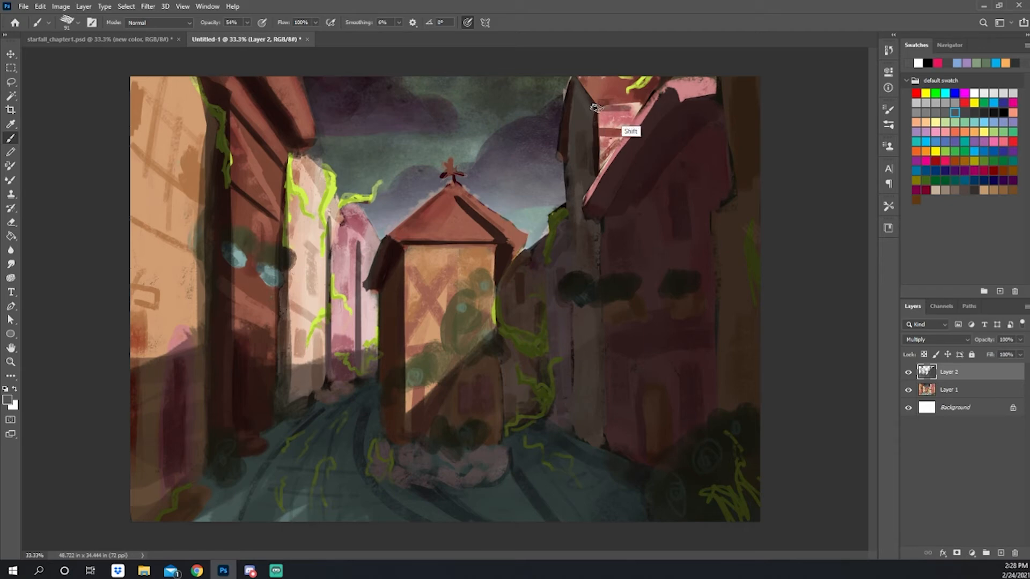
- Add shadow bands to the lit upper facade on the right and shade the adjoining pink roof edge
{"action": "left_click_drag", "start_coordinate": [602, 105], "coordinate": [633, 103]}
{"action": "left_click_drag", "start_coordinate": [621, 133], "coordinate": [594, 134]}
{"action": "mouse_move", "coordinate": [693, 109]}
{"action": "left_mouse_down"}
{"action": "mouse_move", "coordinate": [709, 91]}
{"action": "mouse_move", "coordinate": [681, 86]}
{"action": "mouse_move", "coordinate": [695, 89]}
{"action": "left_mouse_up"}
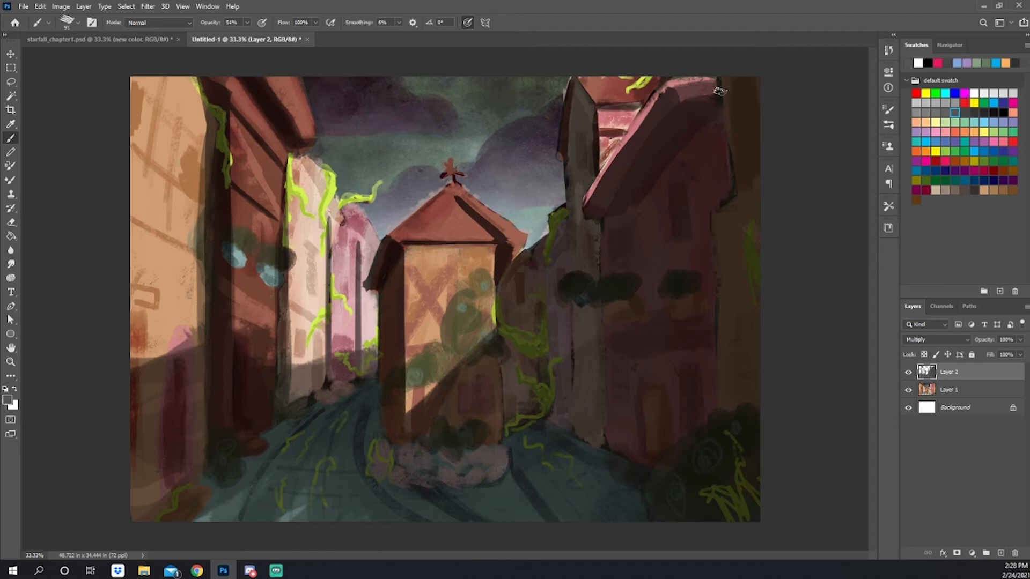
- Sharpen the shadow edge on the orange building and paint dark diagonal beams and a window outline on its wall
{"action": "left_click_drag", "start_coordinate": [137, 360], "coordinate": [197, 335]}
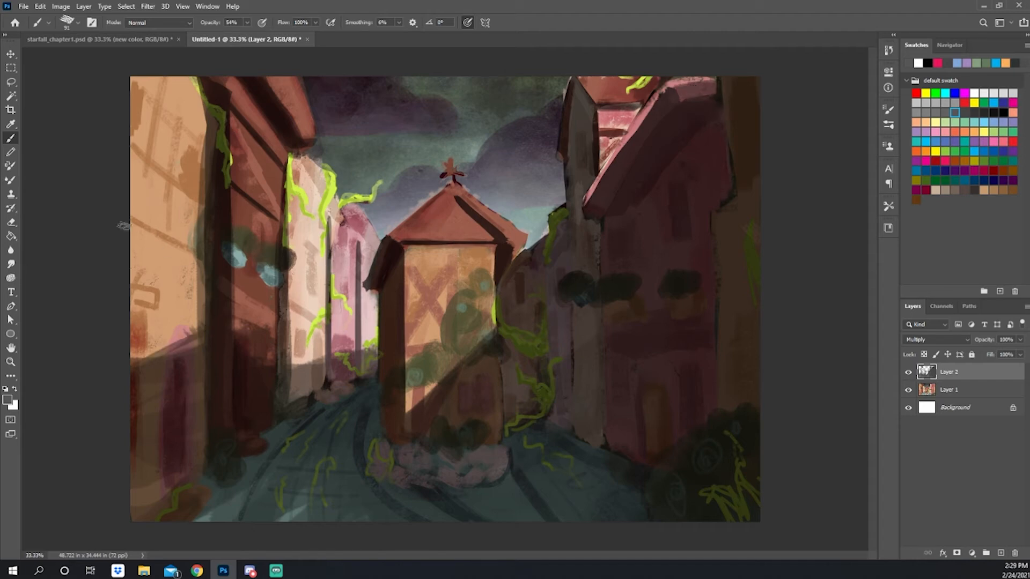
{"action": "left_click_drag", "start_coordinate": [124, 226], "coordinate": [198, 256]}
{"action": "left_click_drag", "start_coordinate": [199, 200], "coordinate": [121, 149]}
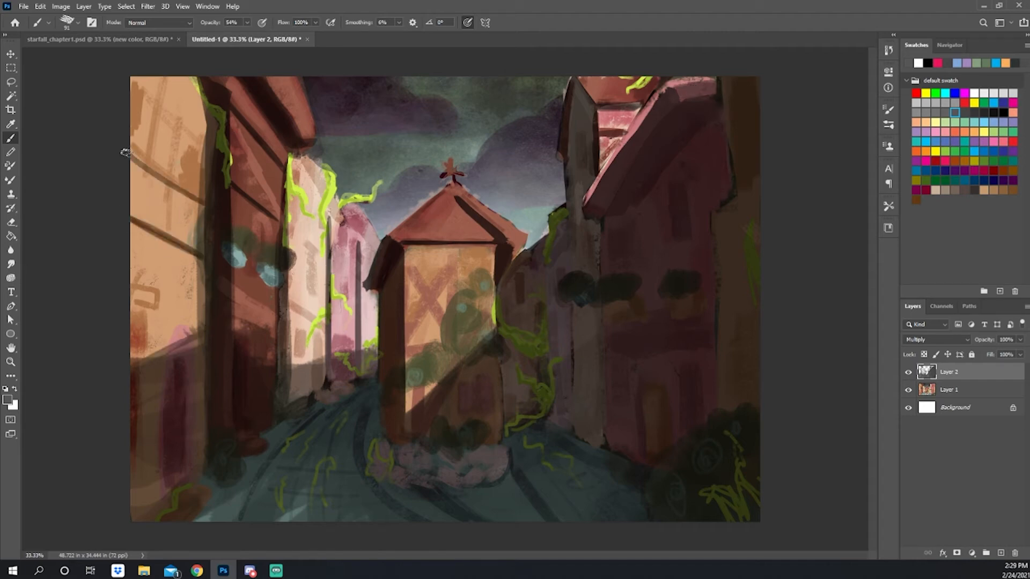
{"action": "left_click_drag", "start_coordinate": [114, 144], "coordinate": [201, 202]}
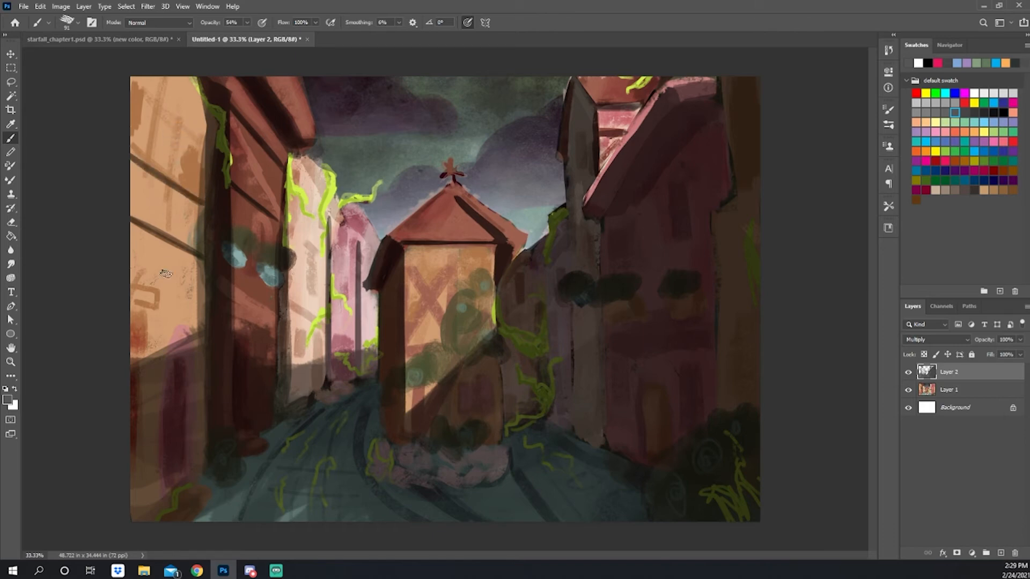
{"action": "mouse_move", "coordinate": [124, 269]}
{"action": "left_mouse_down"}
{"action": "mouse_move", "coordinate": [158, 295]}
{"action": "mouse_move", "coordinate": [154, 307]}
{"action": "left_mouse_up"}
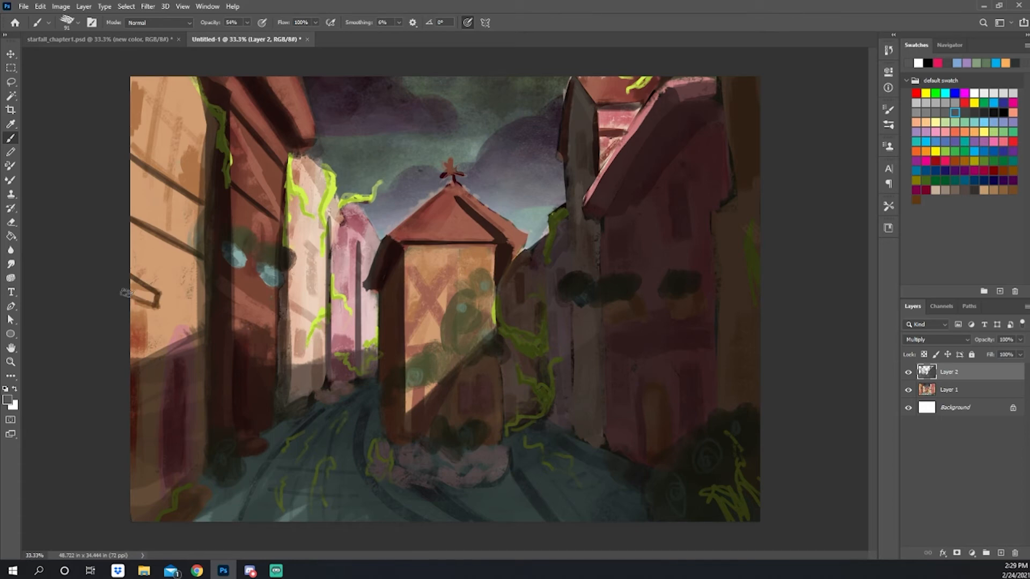
- Outline the arch of the orange building's pink door and add a vertical beam at the top of its wall
{"action": "left_click_drag", "start_coordinate": [160, 354], "coordinate": [184, 343]}
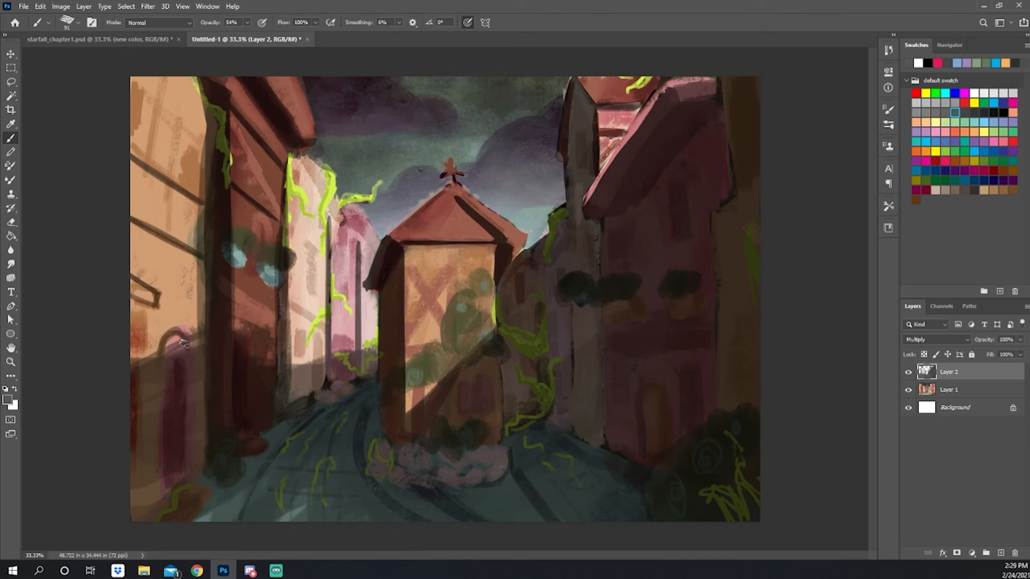
{"action": "left_click_drag", "start_coordinate": [154, 75], "coordinate": [147, 164]}
{"action": "key", "text": "ctrl+z"}
{"action": "key", "text": "ctrl+z"}
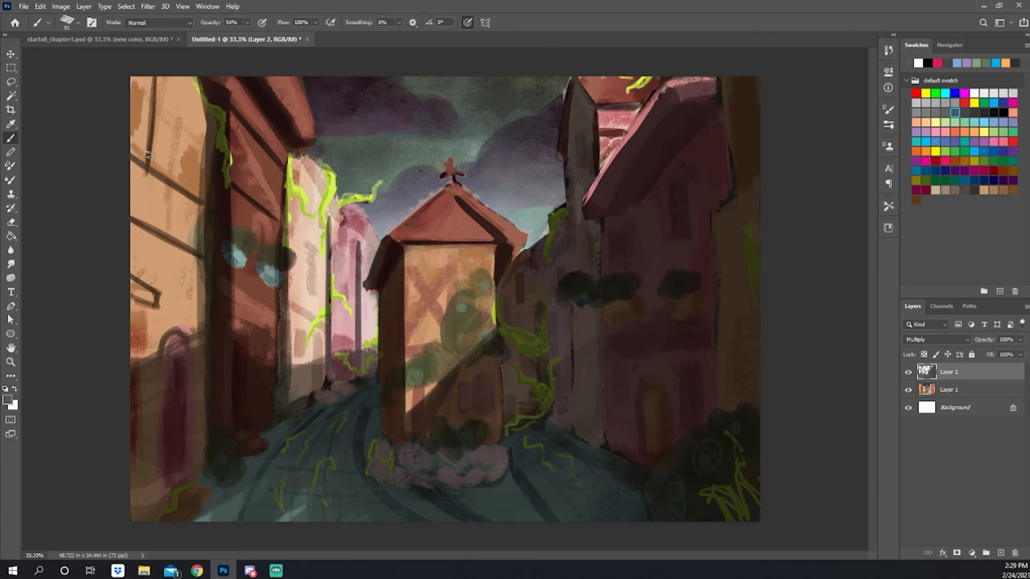
- On a new layer, outline in cyan the light shapes on the left-hand houses, central house, upper right facade and street
{"action": "left_click", "coordinate": [928, 142]}
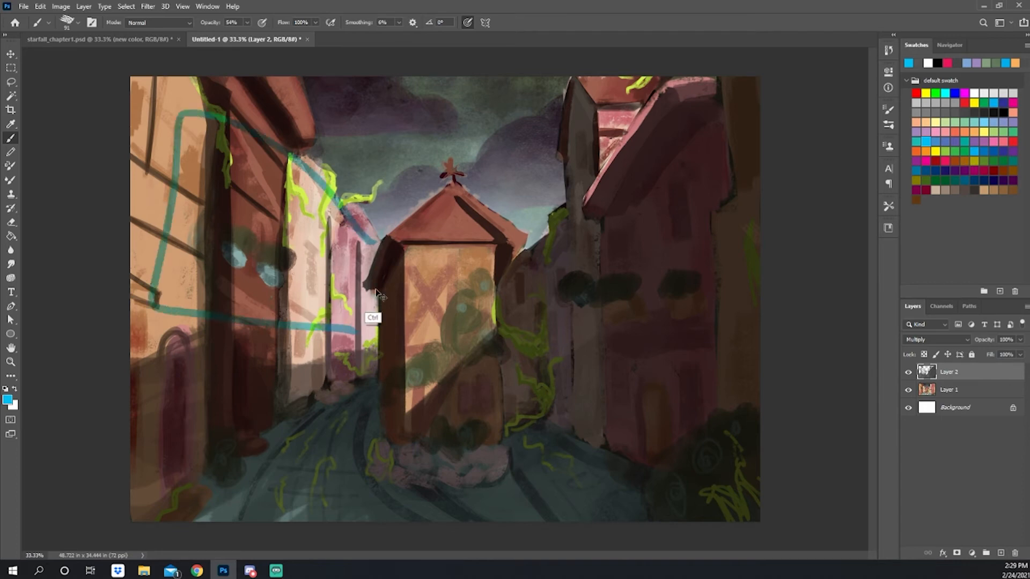
{"action": "left_click", "coordinate": [1000, 553]}
{"action": "mouse_move", "coordinate": [214, 85]}
{"action": "left_mouse_down"}
{"action": "mouse_move", "coordinate": [352, 324]}
{"action": "mouse_move", "coordinate": [145, 138]}
{"action": "mouse_move", "coordinate": [234, 87]}
{"action": "left_mouse_up"}
{"action": "mouse_move", "coordinate": [487, 321]}
{"action": "left_mouse_down"}
{"action": "mouse_move", "coordinate": [400, 248]}
{"action": "mouse_move", "coordinate": [504, 343]}
{"action": "left_mouse_up"}
{"action": "left_click_drag", "start_coordinate": [601, 152], "coordinate": [612, 141]}
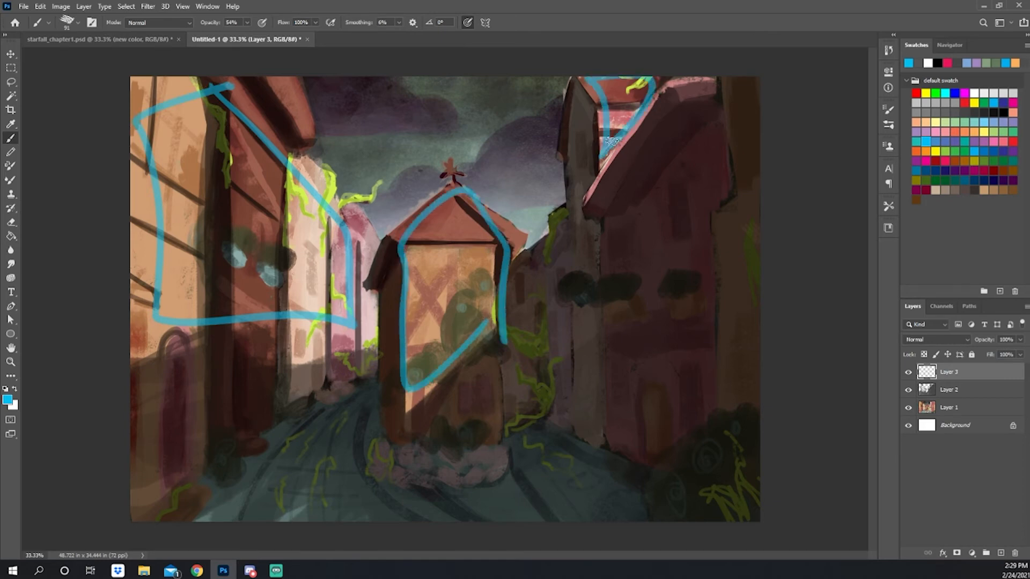
{"action": "mouse_move", "coordinate": [243, 519]}
{"action": "left_mouse_down"}
{"action": "mouse_move", "coordinate": [293, 452]}
{"action": "mouse_move", "coordinate": [370, 520]}
{"action": "left_mouse_up"}
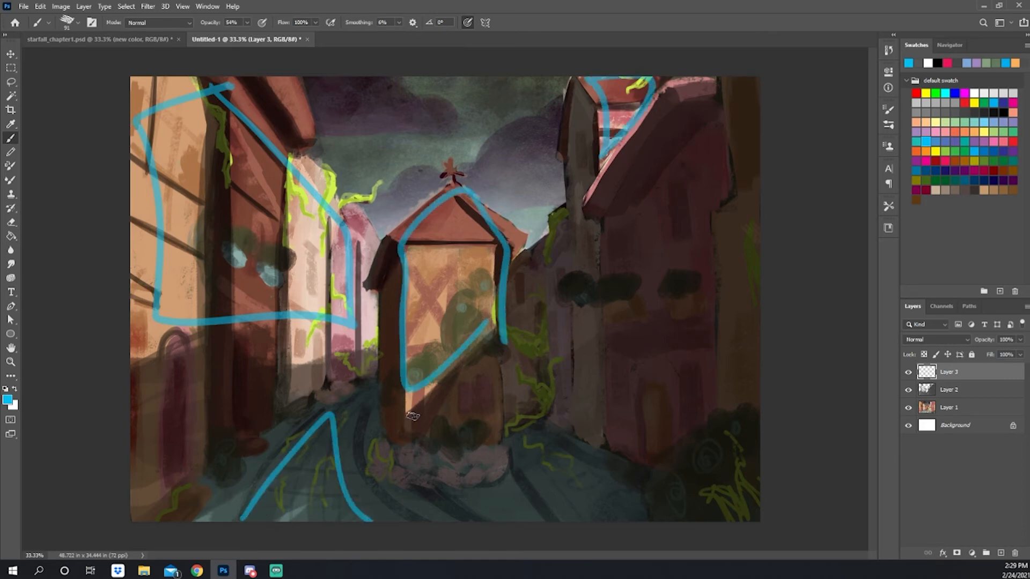
- Undo all the cyan outlines marking the light shapes
{"action": "key", "text": "ctrl+z"}
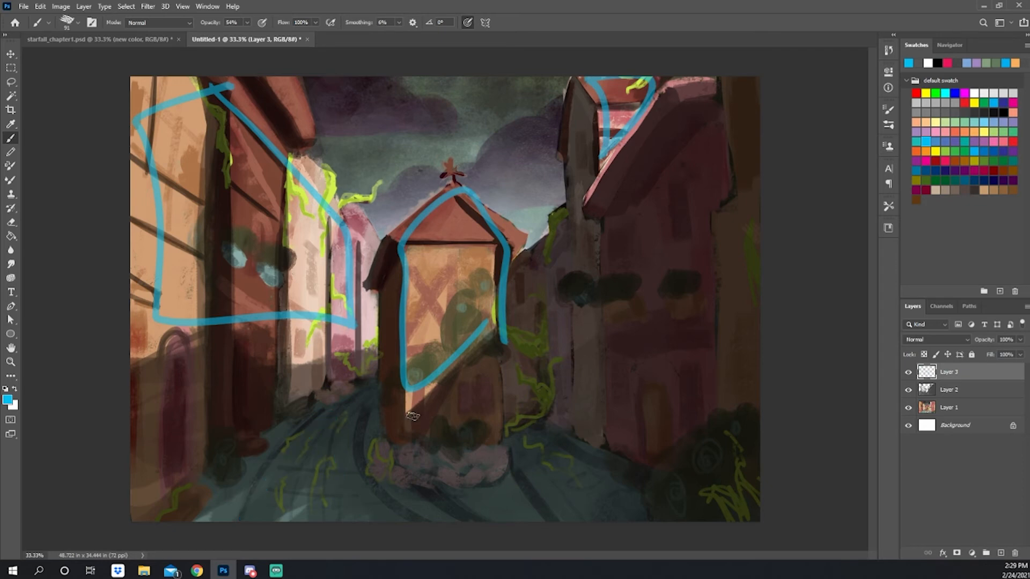
{"action": "key", "text": "ctrl+z"}
{"action": "key", "text": "ctrl+z"}
{"action": "key", "text": "ctrl+z"}
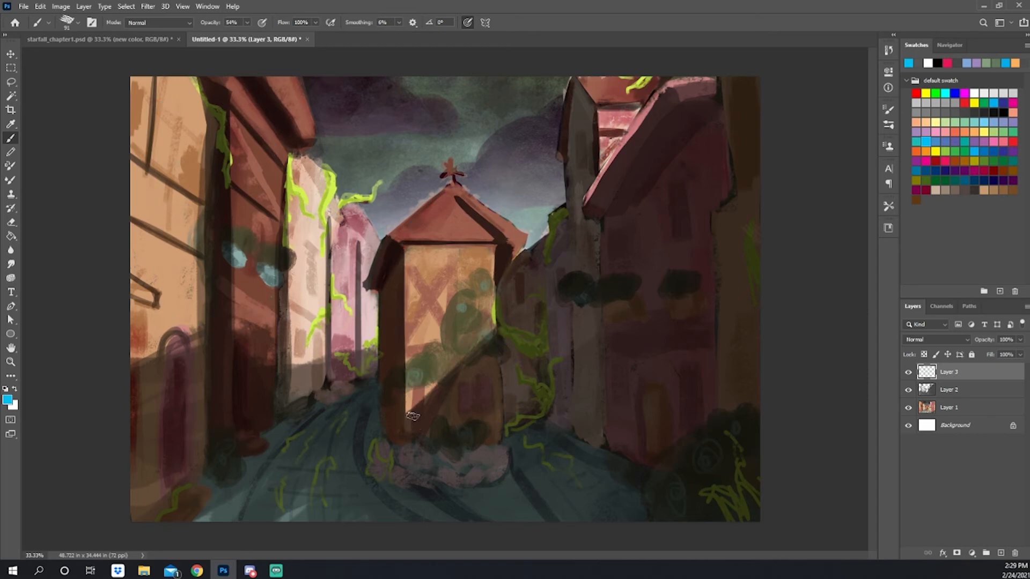
- Select Layer 1, switch to the soft round 300 px brush, enlarge it, and pick a light peach swatch as the paint colour
{"action": "left_click", "coordinate": [953, 408]}
{"action": "left_click", "coordinate": [944, 377]}
{"action": "left_click", "coordinate": [952, 408]}
{"action": "right_click", "coordinate": [679, 272]}
{"action": "left_click", "coordinate": [775, 452]}
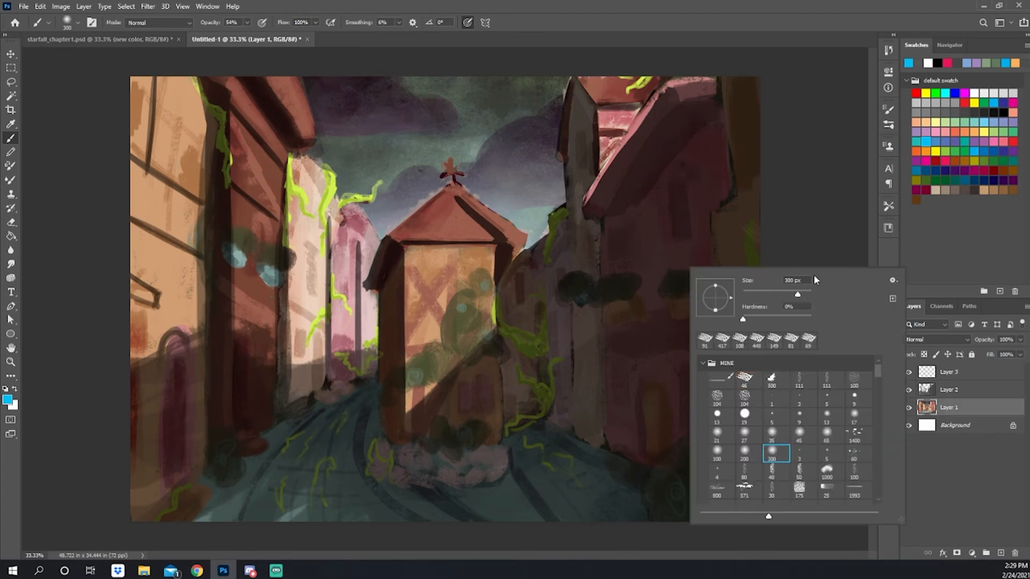
{"action": "left_click", "coordinate": [802, 294]}
{"action": "left_click", "coordinate": [926, 122]}
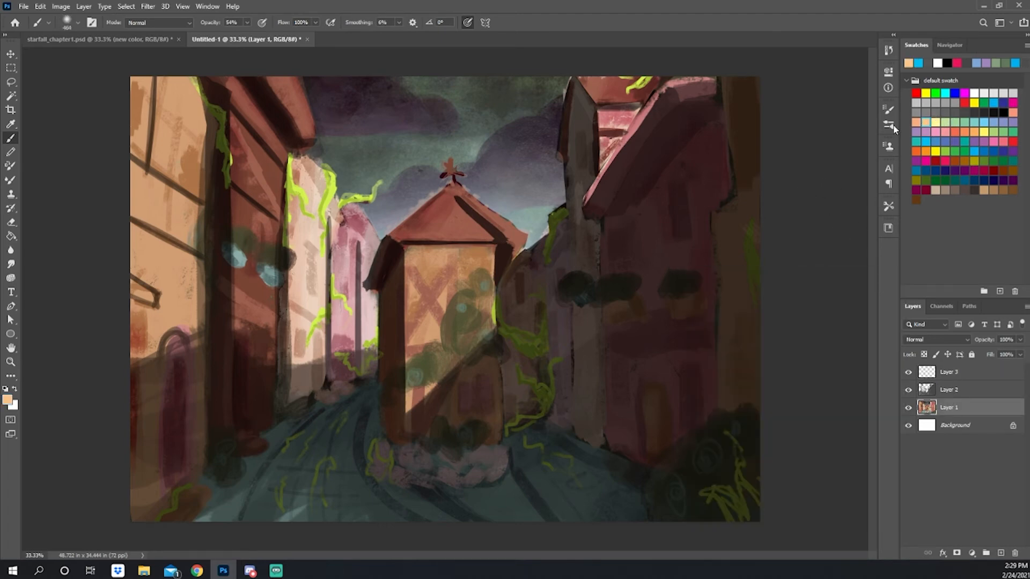
- Set the brush to Overlay mode, 1811 px and 30% opacity, and glaze warm light over the central house
{"action": "right_click", "coordinate": [525, 322], "text": "shift"}
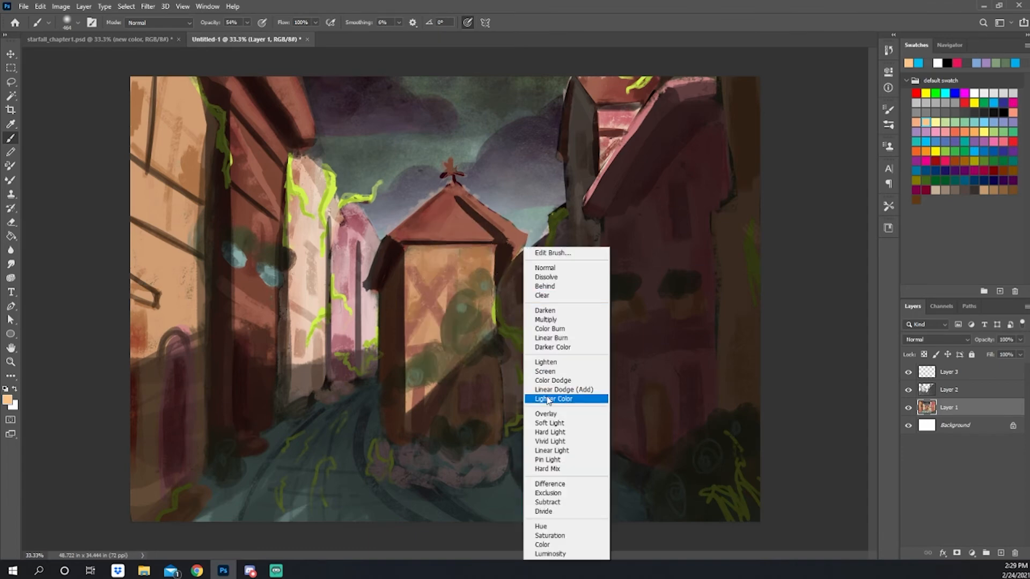
{"action": "left_click", "coordinate": [547, 414]}
{"action": "right_click", "coordinate": [500, 335]}
{"action": "left_click", "coordinate": [617, 328]}
{"action": "left_click", "coordinate": [632, 242]}
{"action": "key", "text": "3"}
{"action": "mouse_move", "coordinate": [457, 322]}
{"action": "left_mouse_down"}
{"action": "mouse_move", "coordinate": [459, 245]}
{"action": "mouse_move", "coordinate": [476, 263]}
{"action": "mouse_move", "coordinate": [460, 314]}
{"action": "left_mouse_up"}
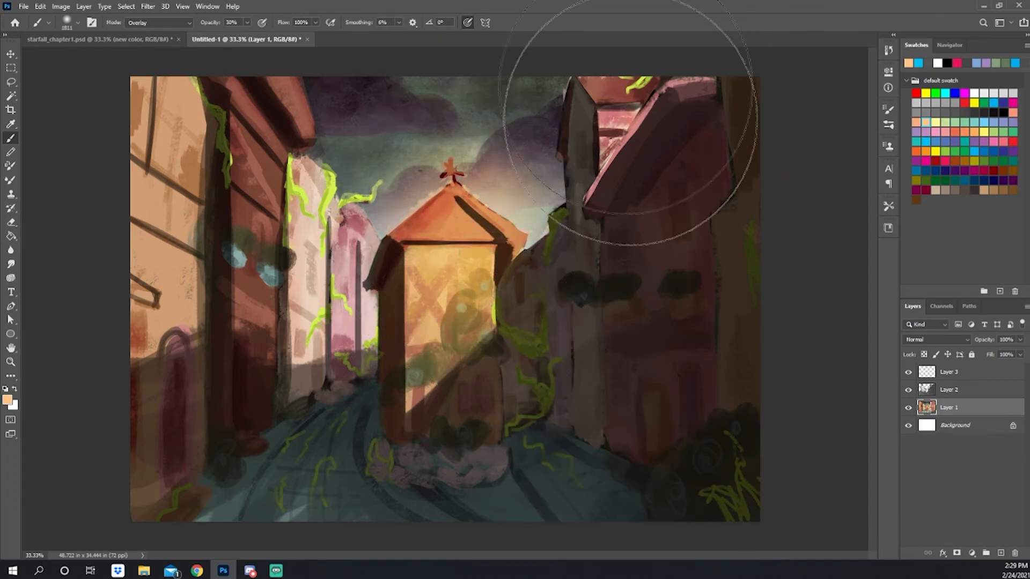
- Glaze warm Overlay light over the upper right facade, the left-hand houses and the central house's front
{"action": "mouse_move", "coordinate": [628, 121]}
{"action": "left_mouse_down"}
{"action": "mouse_move", "coordinate": [617, 82]}
{"action": "mouse_move", "coordinate": [637, 87]}
{"action": "mouse_move", "coordinate": [617, 128]}
{"action": "mouse_move", "coordinate": [629, 90]}
{"action": "mouse_move", "coordinate": [601, 86]}
{"action": "left_mouse_up"}
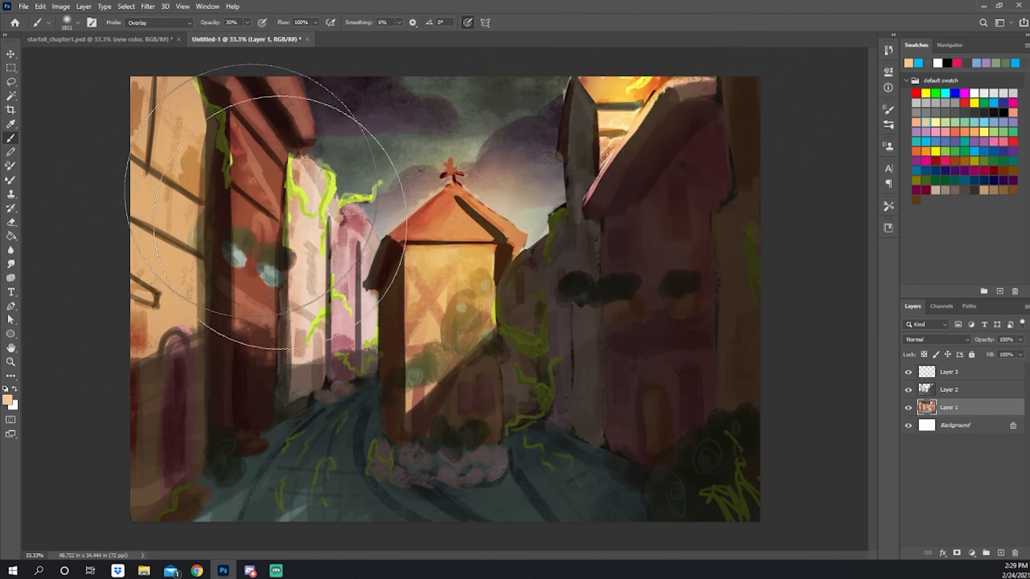
{"action": "left_click_drag", "start_coordinate": [265, 207], "coordinate": [350, 256]}
{"action": "mouse_move", "coordinate": [150, 155]}
{"action": "left_mouse_down"}
{"action": "mouse_move", "coordinate": [112, 237]}
{"action": "mouse_move", "coordinate": [253, 103]}
{"action": "mouse_move", "coordinate": [322, 252]}
{"action": "left_mouse_up"}
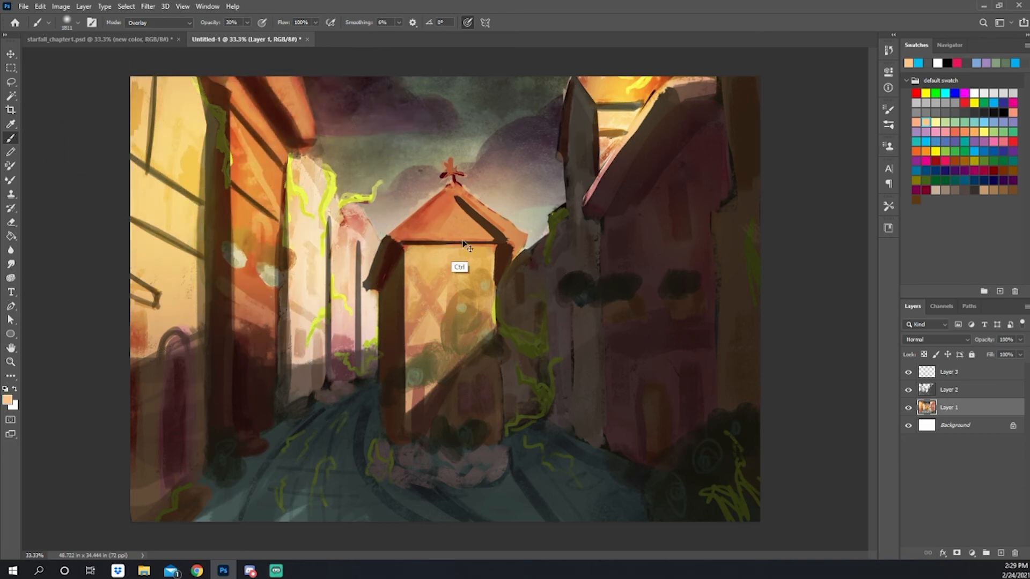
{"action": "key", "text": "ctrl+z"}
{"action": "mouse_move", "coordinate": [445, 311]}
{"action": "left_mouse_down"}
{"action": "mouse_move", "coordinate": [439, 221]}
{"action": "mouse_move", "coordinate": [423, 355]}
{"action": "left_mouse_up"}
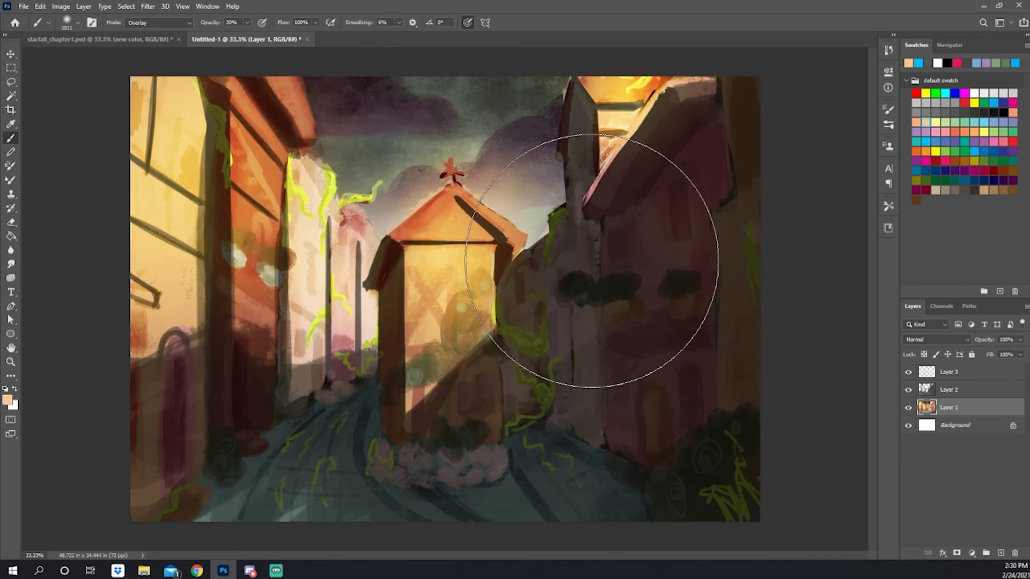
- Lasso the narrow wall strip directly beside the central house's shaded side, from its roofline down to the street
{"action": "key", "text": "l"}
{"action": "left_click", "coordinate": [525, 254]}
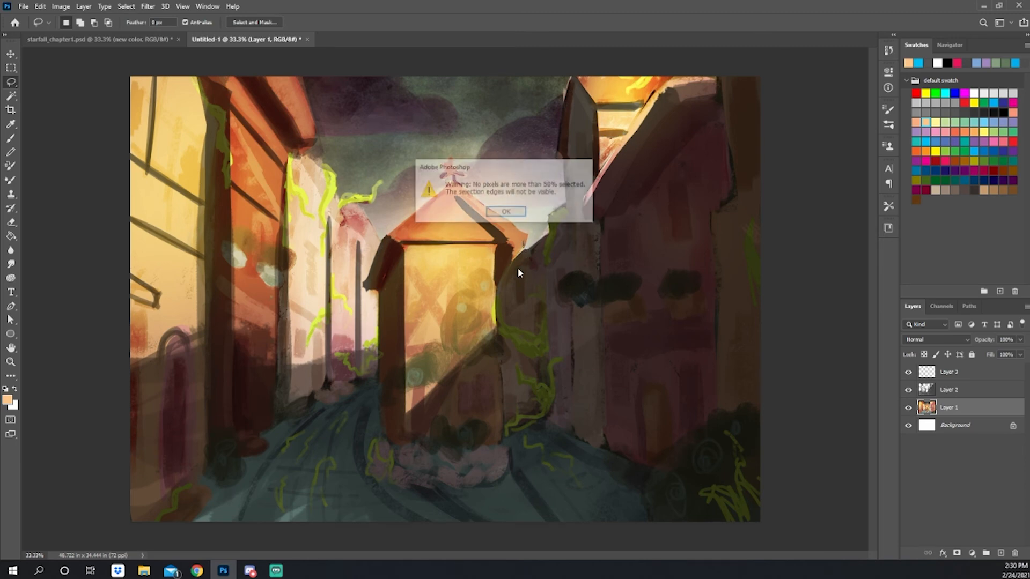
{"action": "key", "text": "Return"}
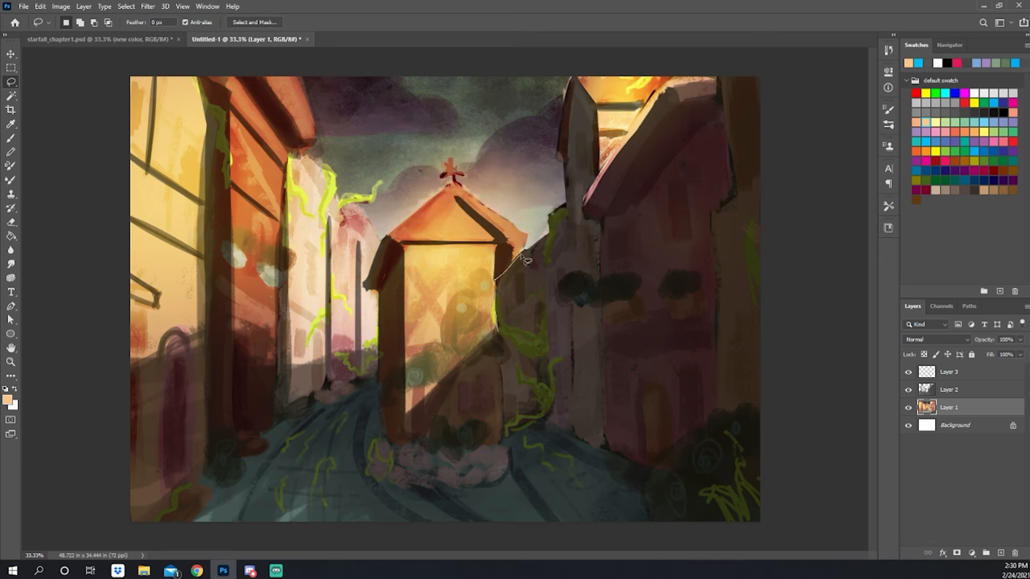
{"action": "mouse_move", "coordinate": [565, 440]}
{"action": "left_mouse_down"}
{"action": "mouse_move", "coordinate": [541, 240]}
{"action": "mouse_move", "coordinate": [541, 434]}
{"action": "left_mouse_up"}
{"action": "key", "text": "b"}
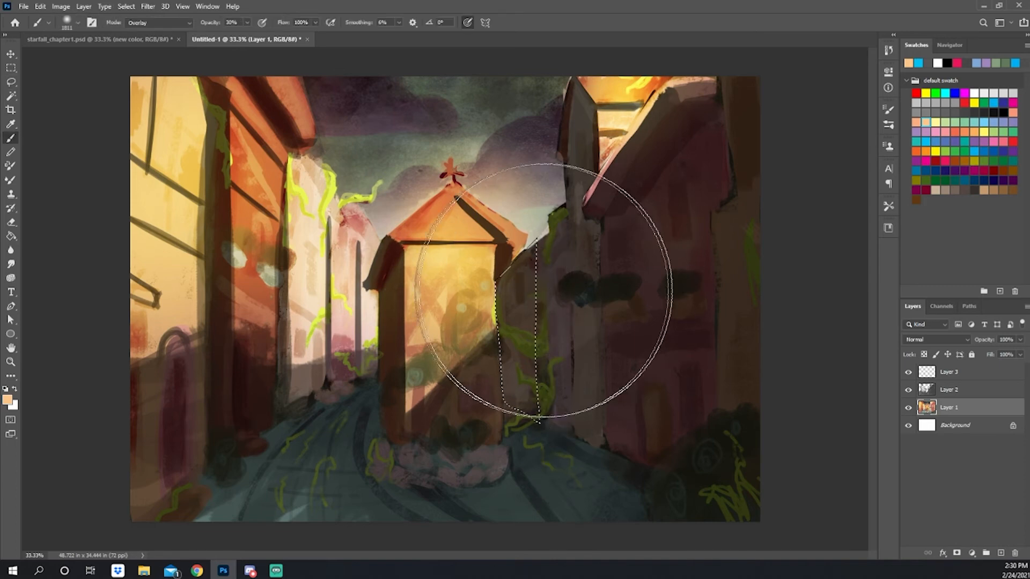
- Lighten the Layer 2 shadow inside the selected strip with the 500 px textured eraser at 20% opacity, and deselect
{"action": "left_click", "coordinate": [938, 386]}
{"action": "key", "text": "e"}
{"action": "right_click", "coordinate": [544, 299]}
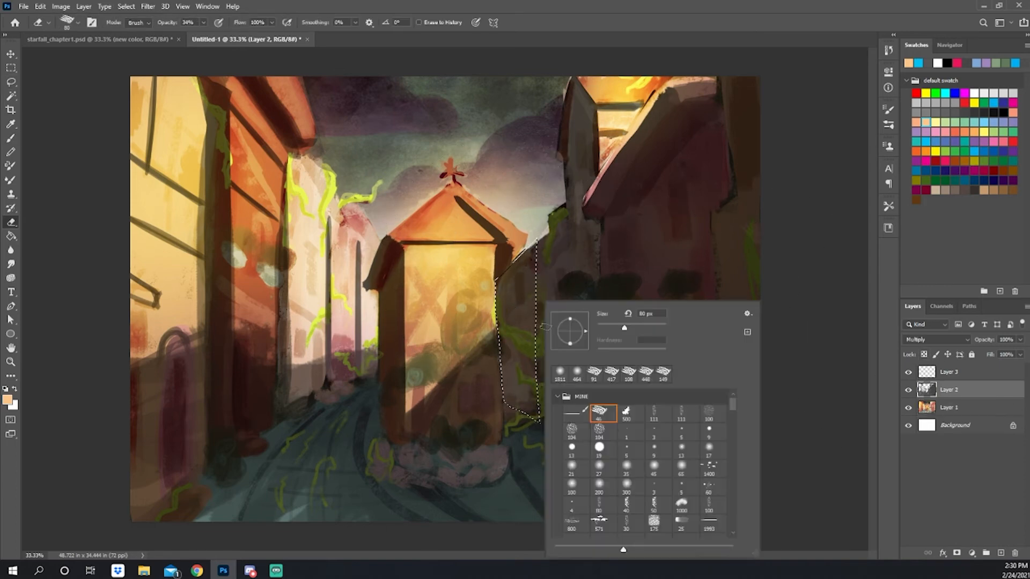
{"action": "left_click", "coordinate": [627, 417]}
{"action": "left_click", "coordinate": [527, 240]}
{"action": "left_click_drag", "start_coordinate": [528, 239], "coordinate": [472, 402]}
{"action": "key", "text": "ctrl+z"}
{"action": "key", "text": "2"}
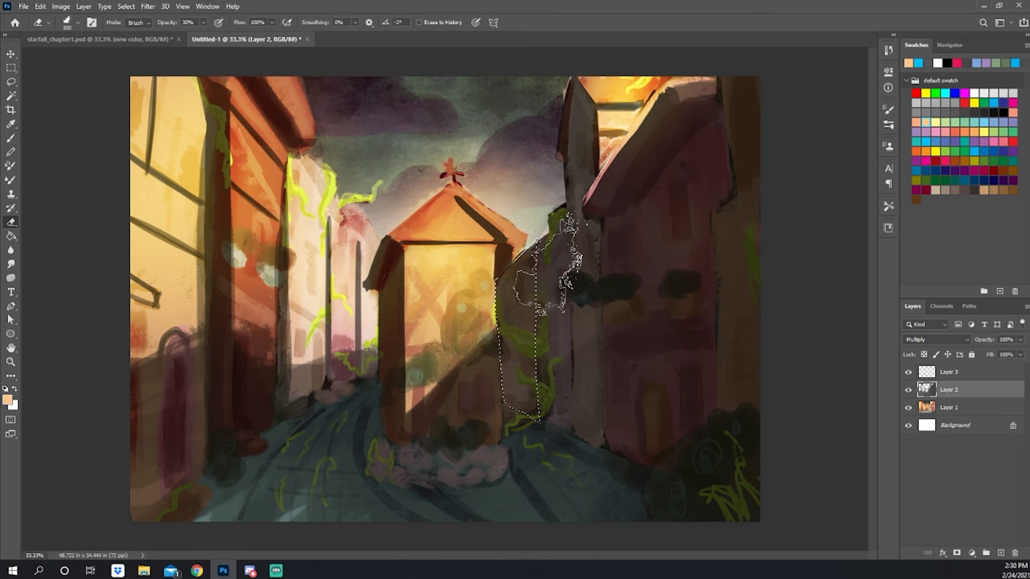
{"action": "mouse_move", "coordinate": [528, 252]}
{"action": "left_mouse_down"}
{"action": "mouse_move", "coordinate": [504, 273]}
{"action": "mouse_move", "coordinate": [501, 397]}
{"action": "left_mouse_up"}
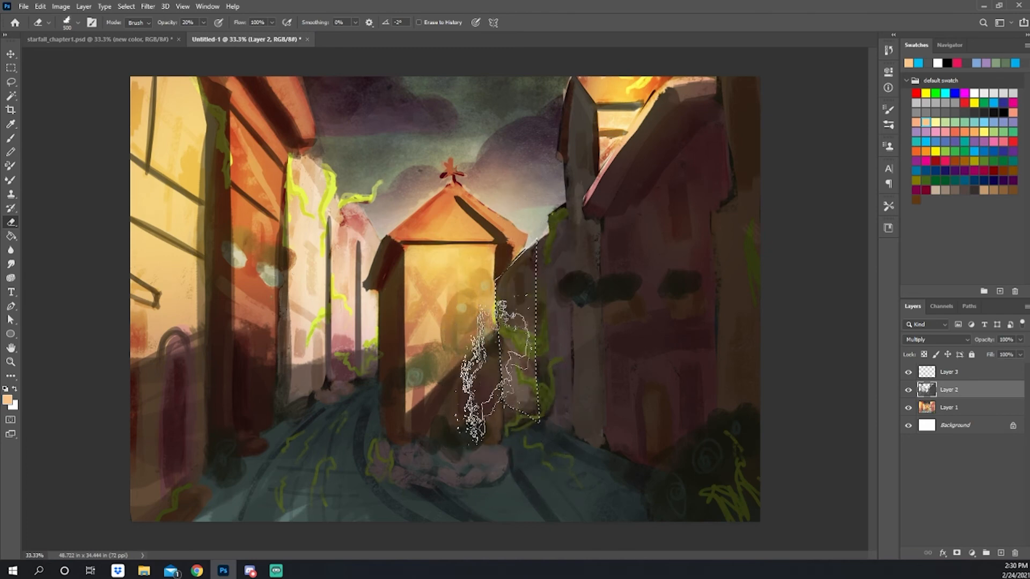
{"action": "key", "text": "ctrl+d"}
- Lasso the next narrow wall section beside the vines, soften its Layer 2 shadow with the eraser, and deselect
{"action": "key", "text": "ctrl+minus"}
{"action": "key", "text": "l"}
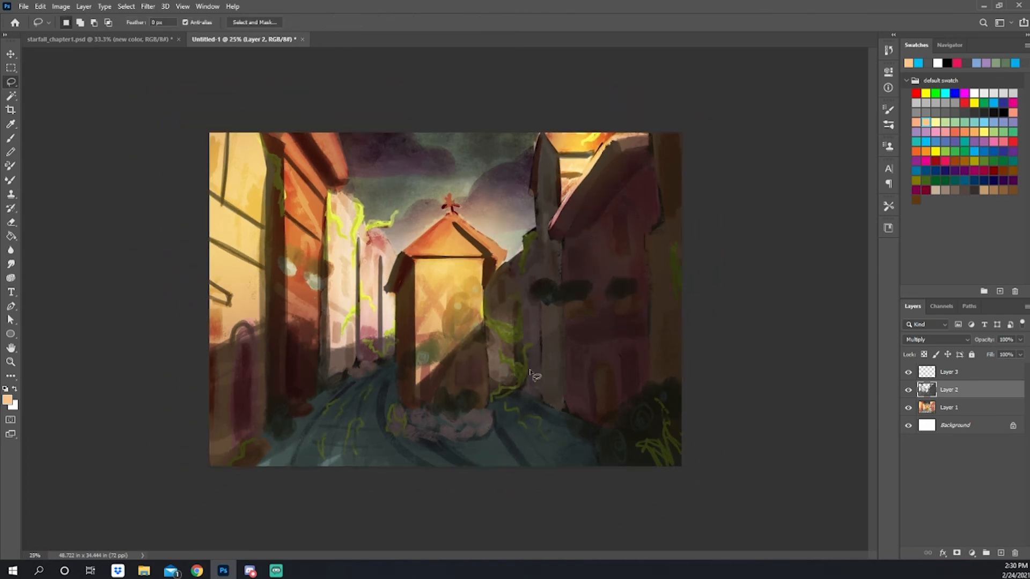
{"action": "left_click_drag", "start_coordinate": [515, 390], "coordinate": [537, 281]}
{"action": "key", "text": "b"}
{"action": "key", "text": "e"}
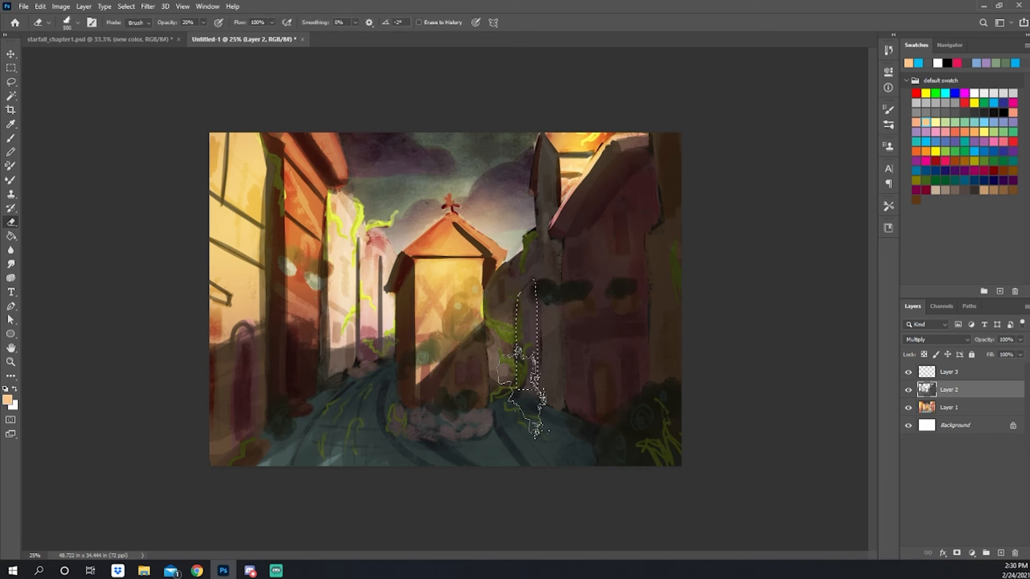
{"action": "left_click_drag", "start_coordinate": [524, 391], "coordinate": [547, 333]}
{"action": "key", "text": "ctrl+d"}
- Lasso the tall pale wall bordering the dark right-hand building, erase some of its Layer 2 shadow, and deselect
{"action": "key", "text": "l"}
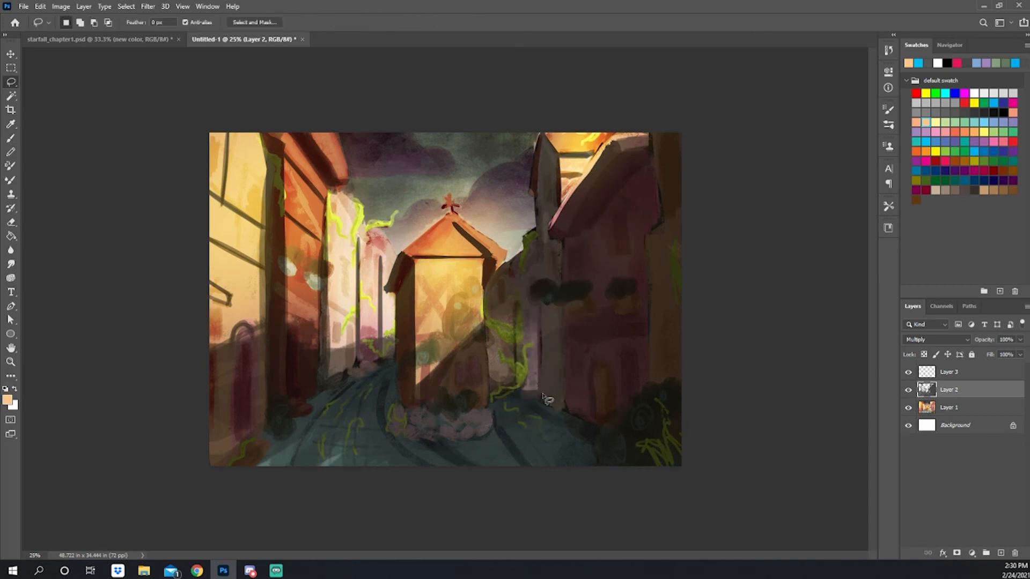
{"action": "mouse_move", "coordinate": [542, 405]}
{"action": "left_mouse_down"}
{"action": "mouse_move", "coordinate": [547, 299]}
{"action": "mouse_move", "coordinate": [547, 405]}
{"action": "mouse_move", "coordinate": [556, 394]}
{"action": "mouse_move", "coordinate": [558, 429]}
{"action": "left_mouse_up"}
{"action": "key", "text": "b"}
{"action": "key", "text": "ctrl+z"}
{"action": "key", "text": "e"}
{"action": "key", "text": "ctrl+d"}
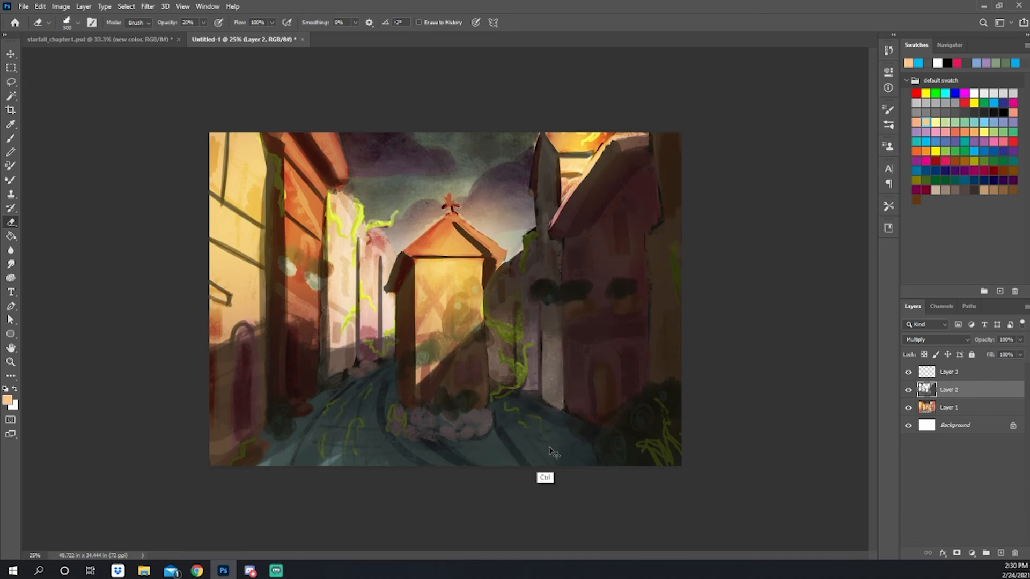
- Darken the right-hand building and lower street on Layer 2 with a dark grey Overlay brush, undoing the extra dab on the central house
{"action": "left_click", "coordinate": [619, 360], "text": "ctrl+alt"}
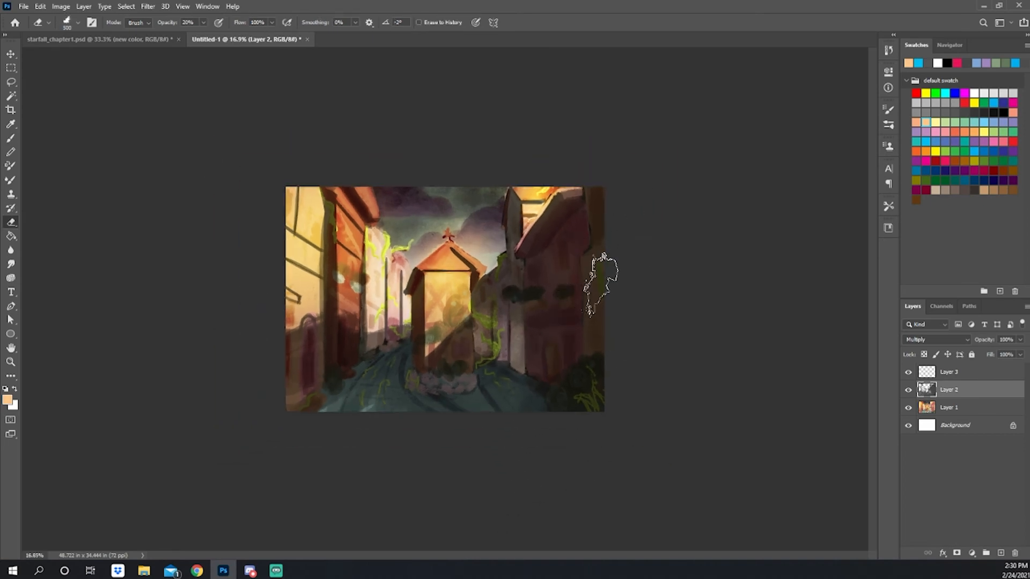
{"action": "key", "text": "b"}
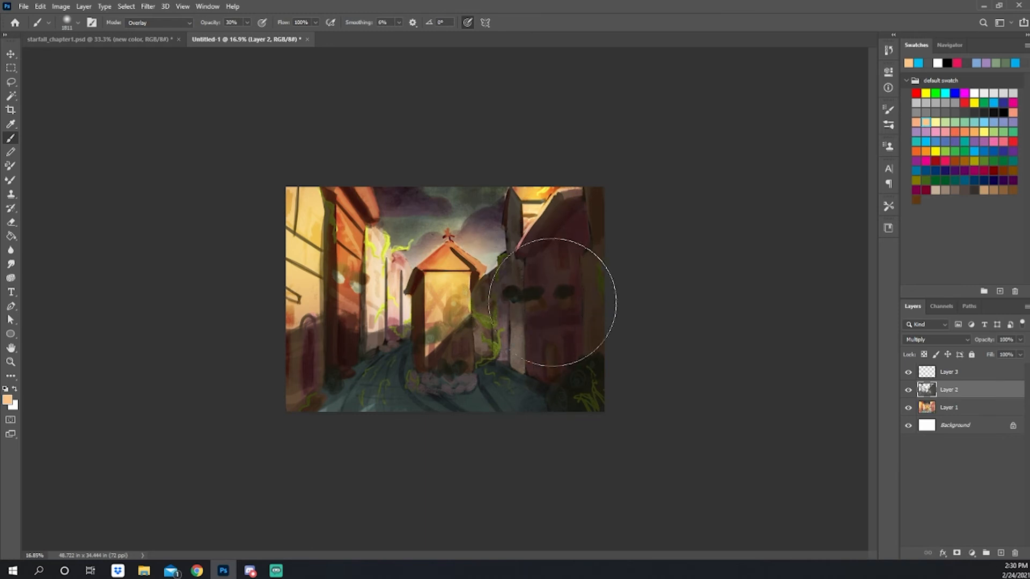
{"action": "key", "text": "x"}
{"action": "left_click", "coordinate": [953, 114]}
{"action": "mouse_move", "coordinate": [574, 298]}
{"action": "left_mouse_down"}
{"action": "mouse_move", "coordinate": [531, 299]}
{"action": "mouse_move", "coordinate": [547, 277]}
{"action": "mouse_move", "coordinate": [447, 438]}
{"action": "mouse_move", "coordinate": [515, 364]}
{"action": "mouse_move", "coordinate": [404, 470]}
{"action": "mouse_move", "coordinate": [510, 428]}
{"action": "mouse_move", "coordinate": [313, 428]}
{"action": "mouse_move", "coordinate": [339, 398]}
{"action": "mouse_move", "coordinate": [411, 459]}
{"action": "left_mouse_up"}
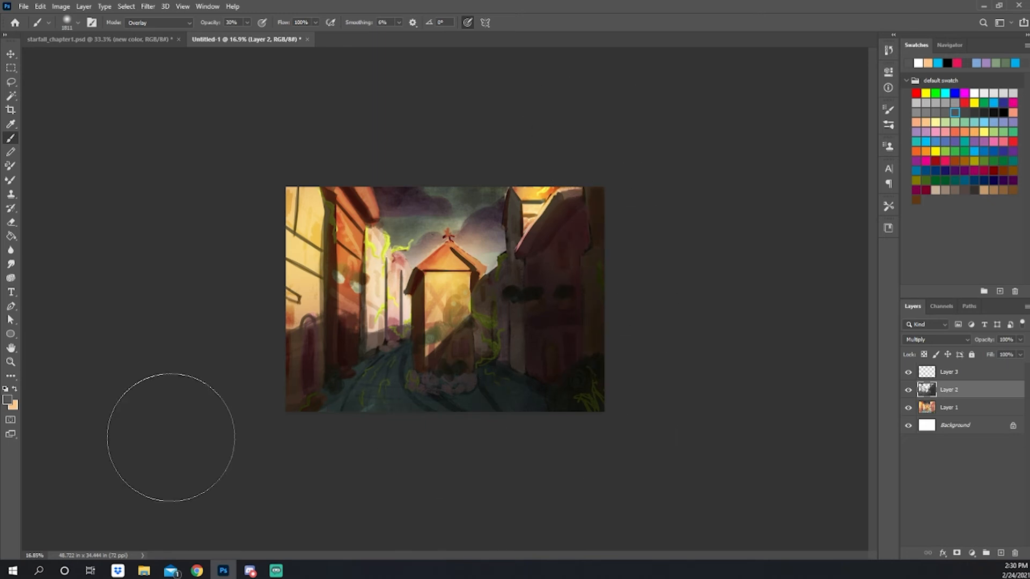
{"action": "left_click", "coordinate": [441, 316]}
{"action": "key", "text": "ctrl+z"}
- Return to Layer 1 with the light peach colour and glaze more warm Overlay light over the sunlit facades
{"action": "key", "text": "x"}
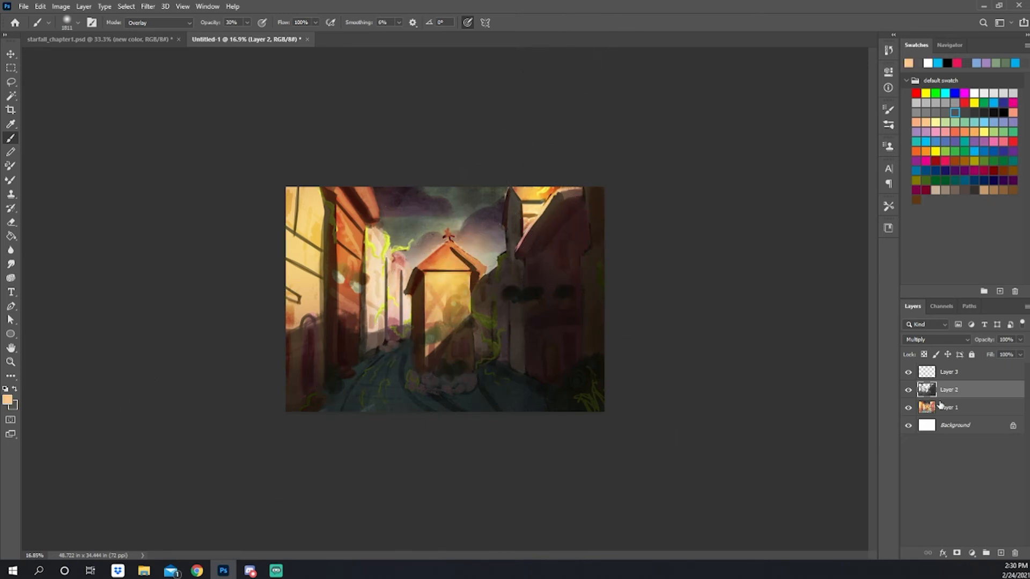
{"action": "key", "text": "alt+bracketleft"}
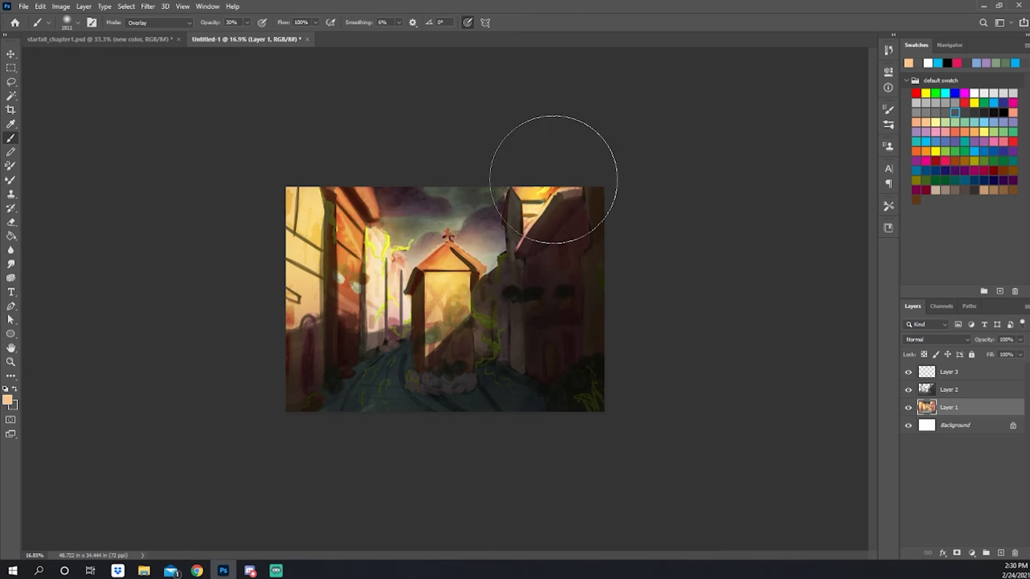
{"action": "left_click_drag", "start_coordinate": [617, 206], "coordinate": [260, 444]}
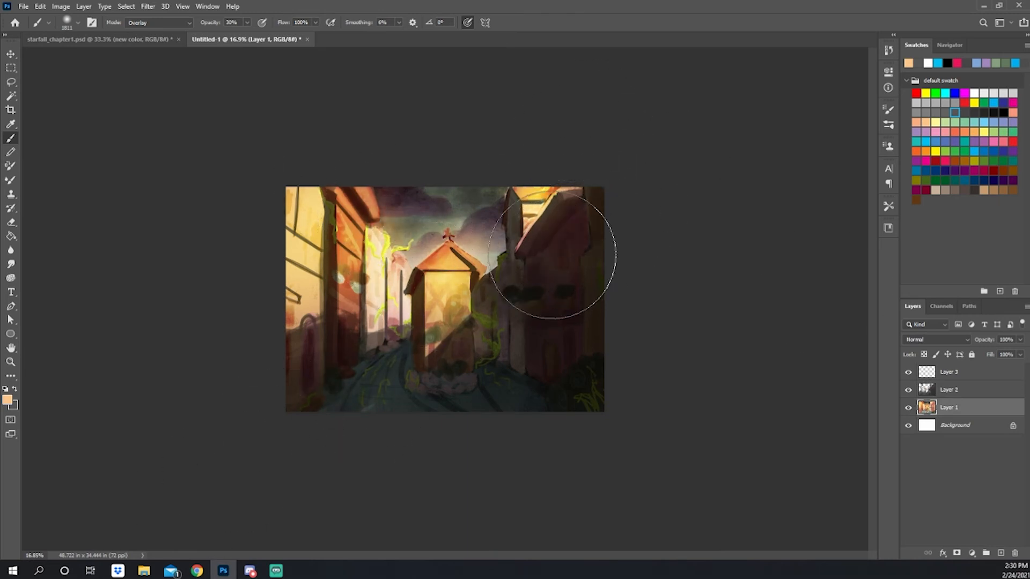
- Darken the shaded outer areas of Layer 1 in dark grey with the 369 px textured Overlay brush at 100% opacity
{"action": "key", "text": "x"}
{"action": "right_click", "coordinate": [532, 268]}
{"action": "left_click", "coordinate": [592, 382]}
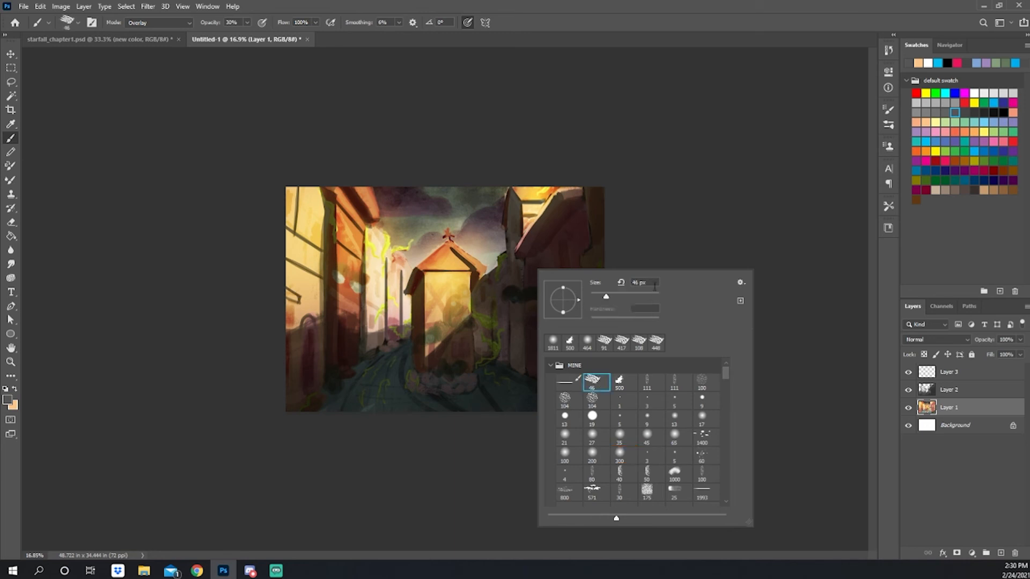
{"action": "key", "text": "Return"}
{"action": "key", "text": "0"}
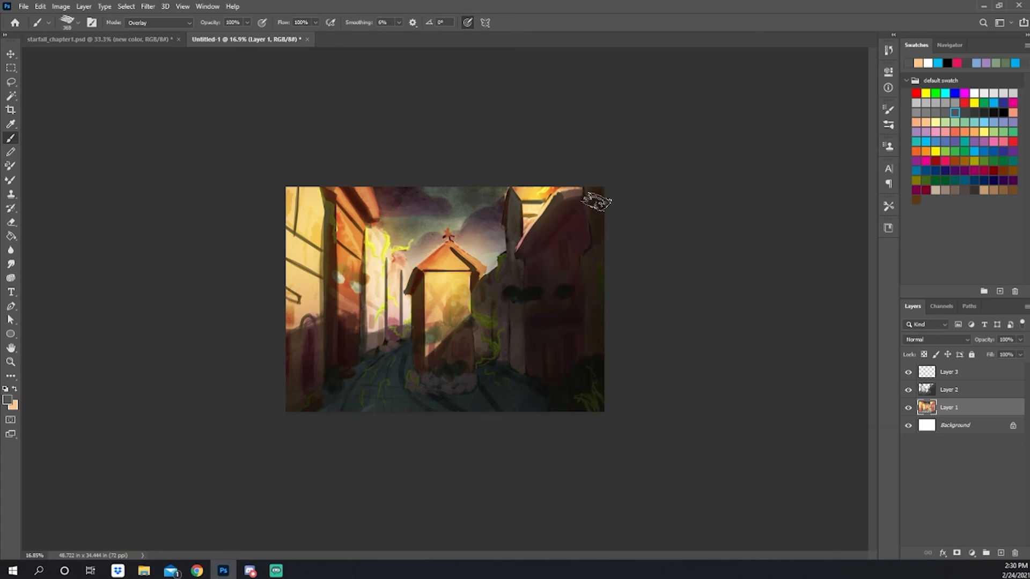
{"action": "left_click_drag", "start_coordinate": [656, 161], "coordinate": [202, 411]}
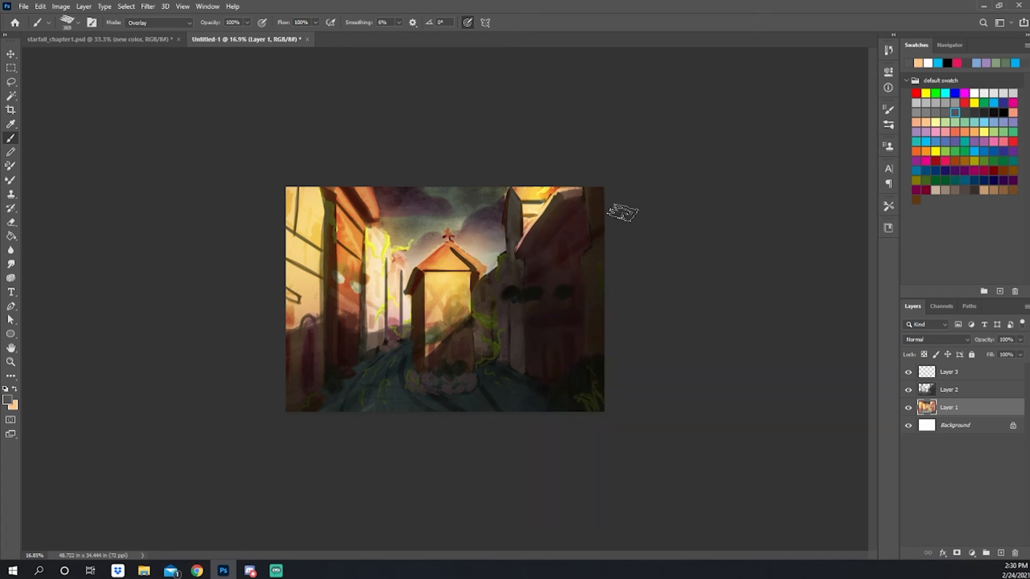
{"action": "left_click", "coordinate": [549, 304], "text": "alt"}
- Toggle the visibility of Layer 2 and Layer 3 to compare the painting with and without them
{"action": "key", "text": "ctrl+plus"}
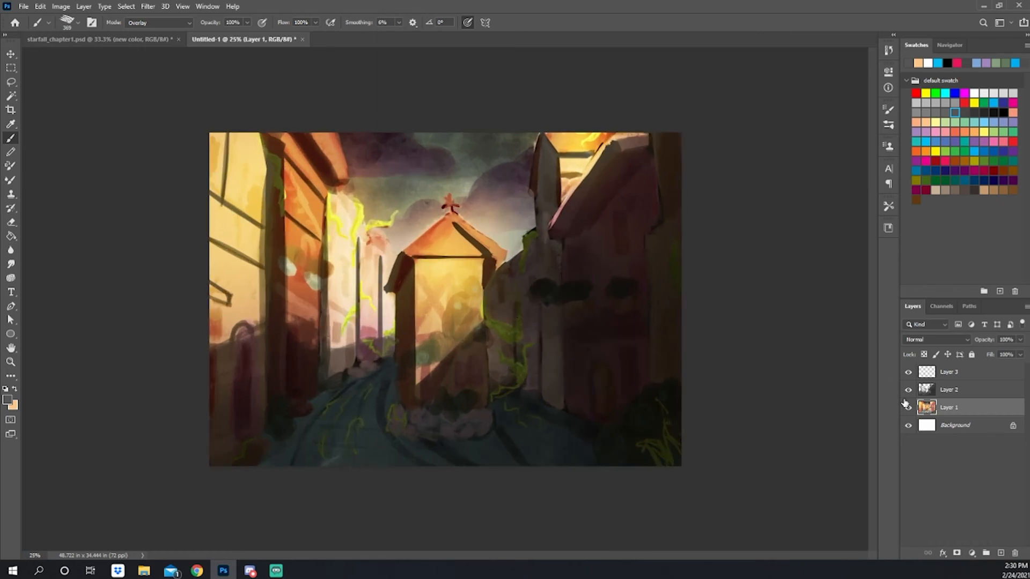
{"action": "left_click_drag", "start_coordinate": [907, 391], "coordinate": [907, 376]}
{"action": "left_click", "coordinate": [908, 373]}
{"action": "key", "text": "ctrl+plus"}
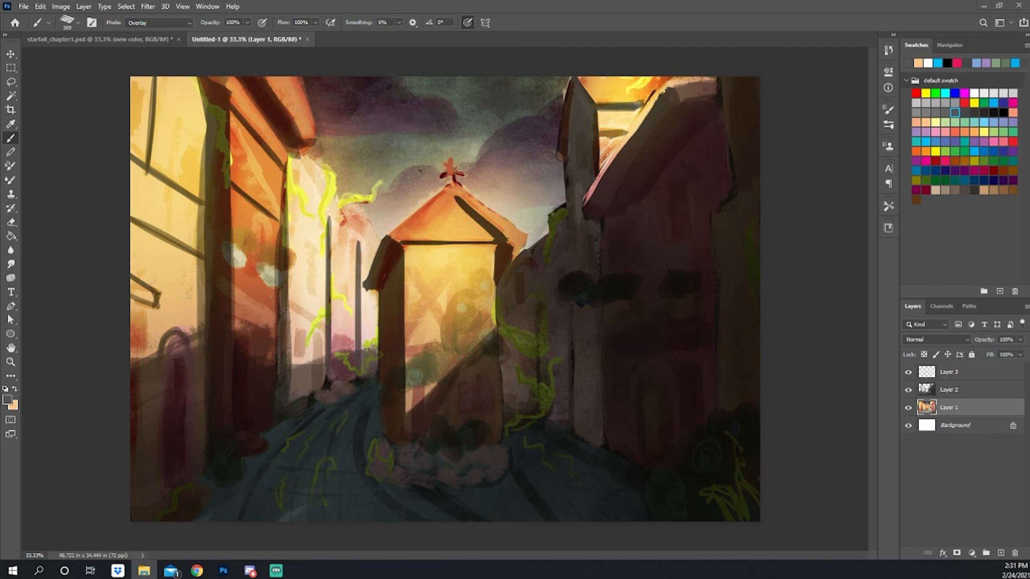
- Place the sierra_1 image into the document and move its layer to the top of the stack
{"action": "left_click_drag", "start_coordinate": [291, 275], "coordinate": [432, 295]}
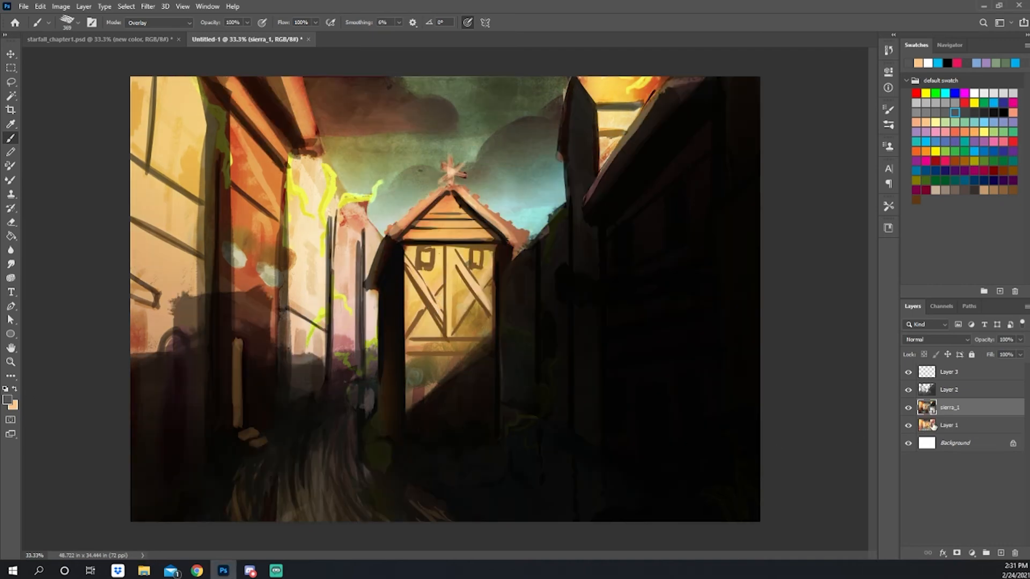
{"action": "left_click_drag", "start_coordinate": [960, 407], "coordinate": [949, 372]}
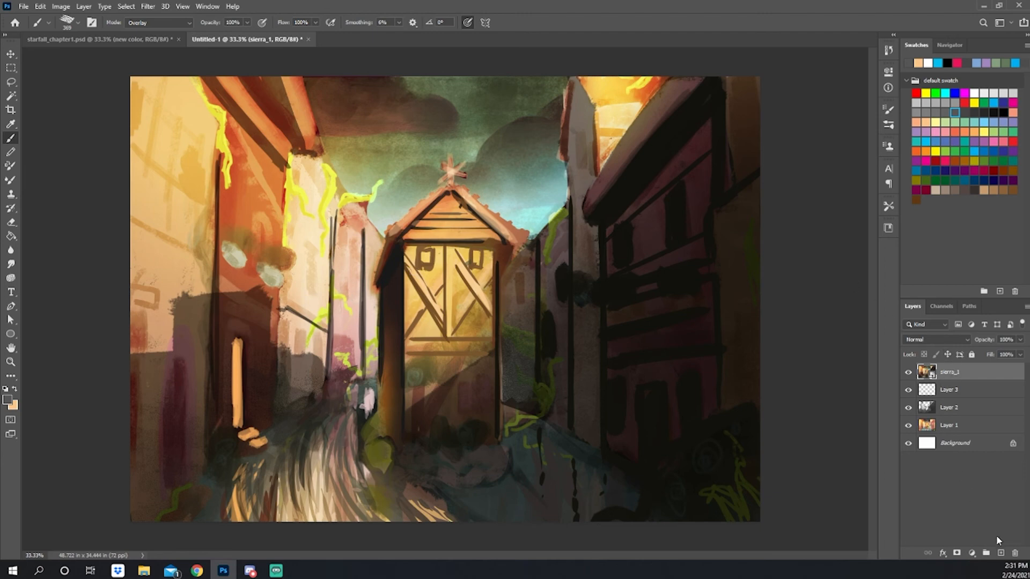
- On a new layer above sierra_1, draw a crimson oval around the left-hand lit walls with an arrow down to the street
{"action": "left_click", "coordinate": [1001, 552]}
{"action": "left_click", "coordinate": [944, 161]}
{"action": "mouse_move", "coordinate": [347, 205]}
{"action": "left_mouse_down"}
{"action": "mouse_move", "coordinate": [286, 231]}
{"action": "mouse_move", "coordinate": [339, 242]}
{"action": "mouse_move", "coordinate": [309, 349]}
{"action": "mouse_move", "coordinate": [308, 461]}
{"action": "mouse_move", "coordinate": [322, 518]}
{"action": "mouse_move", "coordinate": [352, 451]}
{"action": "left_mouse_up"}
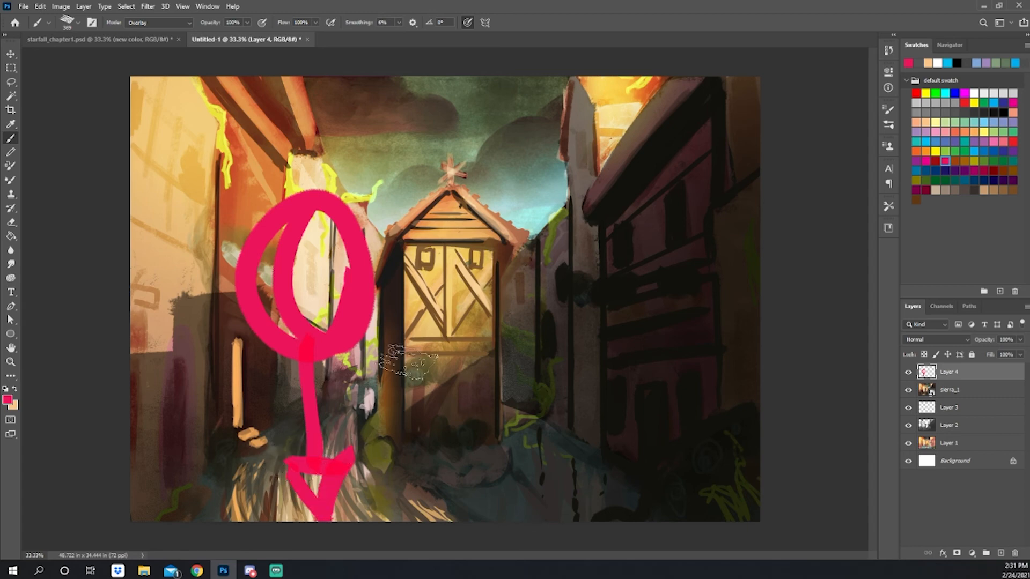
- Undo the crimson oval and arrow strokes
{"action": "key", "text": "ctrl+z"}
{"action": "key", "text": "ctrl+z"}
{"action": "key", "text": "ctrl+z"}
{"action": "key", "text": "ctrl+z"}
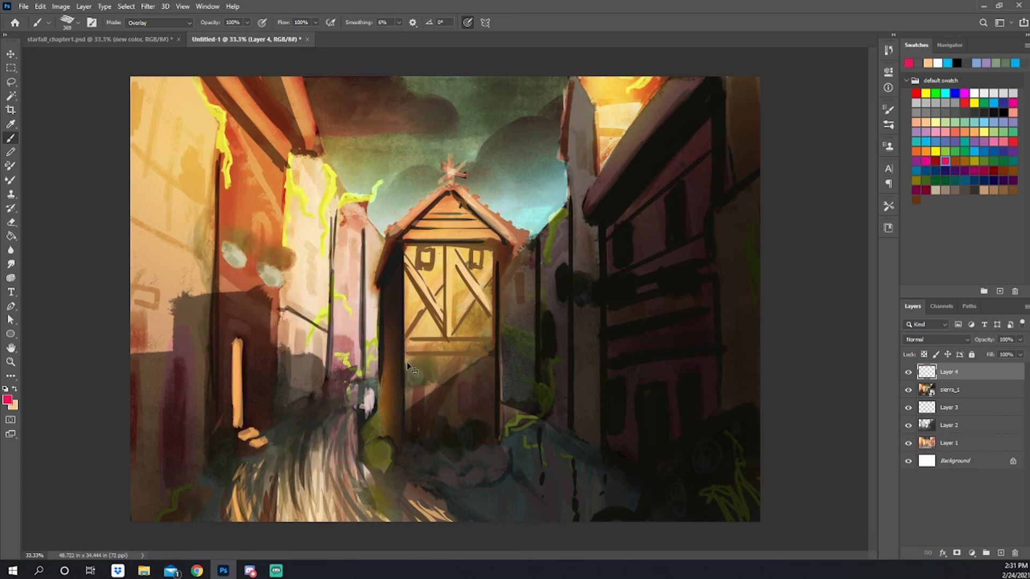
- Choose a light grey swatch and set up the rough-edged brush at 62 px and 20% opacity
{"action": "right_click", "coordinate": [476, 366]}
{"action": "left_click", "coordinate": [557, 327]}
{"action": "left_click", "coordinate": [566, 265]}
{"action": "left_click", "coordinate": [935, 102]}
{"action": "right_click", "coordinate": [433, 429]}
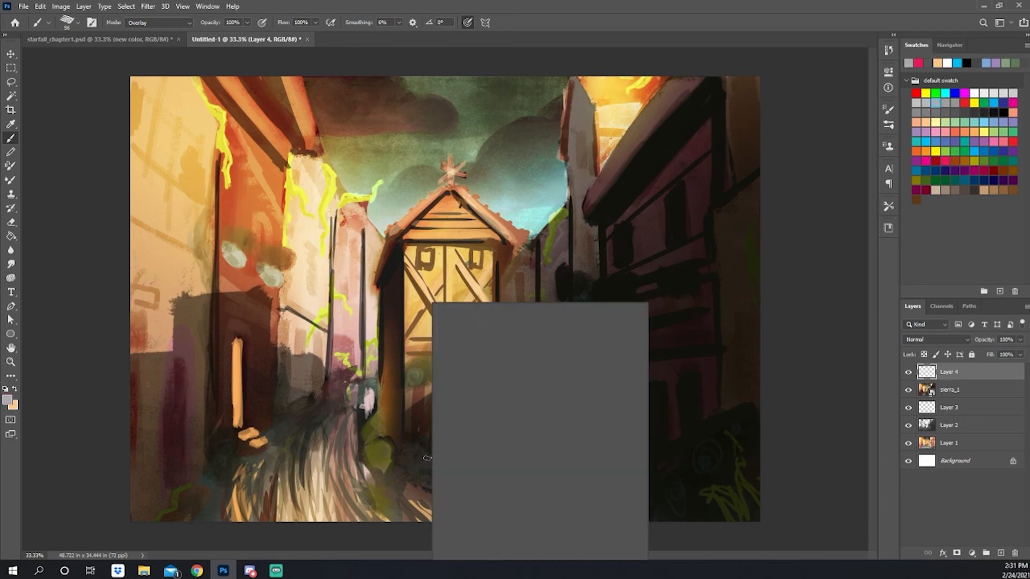
{"action": "left_click", "coordinate": [513, 415]}
{"action": "left_click", "coordinate": [520, 329]}
{"action": "left_click", "coordinate": [570, 250]}
- Try light grey Overlay strokes over the bushes at the central house's base on Layer 4, and undo them
{"action": "mouse_move", "coordinate": [407, 446]}
{"action": "left_mouse_down"}
{"action": "mouse_move", "coordinate": [445, 471]}
{"action": "mouse_move", "coordinate": [499, 456]}
{"action": "left_mouse_up"}
{"action": "key", "text": "ctrl+z"}
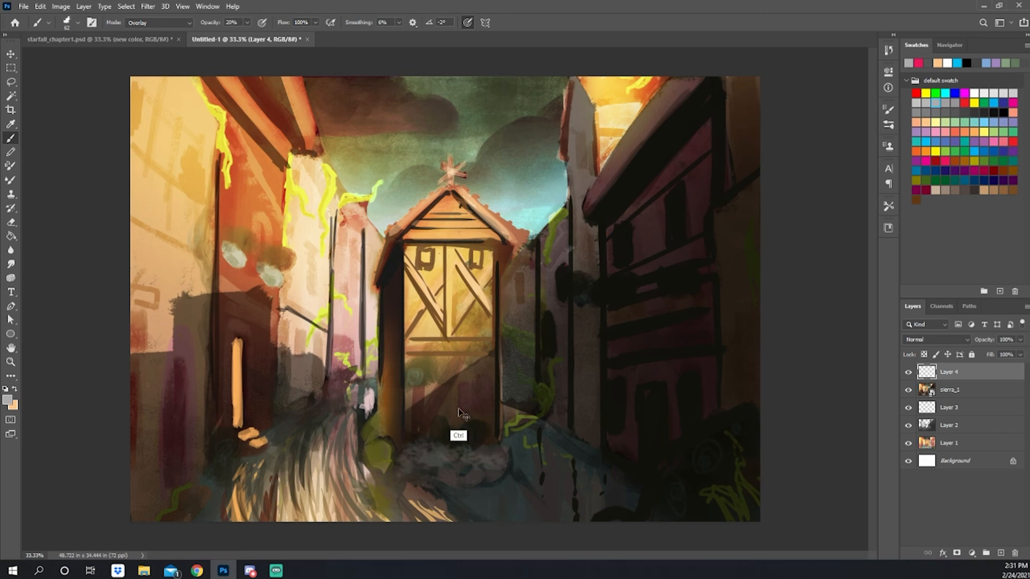
{"action": "key", "text": "ctrl+z"}
- Enlarge the brush to 190 px, select the sierra_1 layer, and rasterize its smart object for painting
{"action": "right_click", "coordinate": [431, 372]}
{"action": "left_click", "coordinate": [570, 262]}
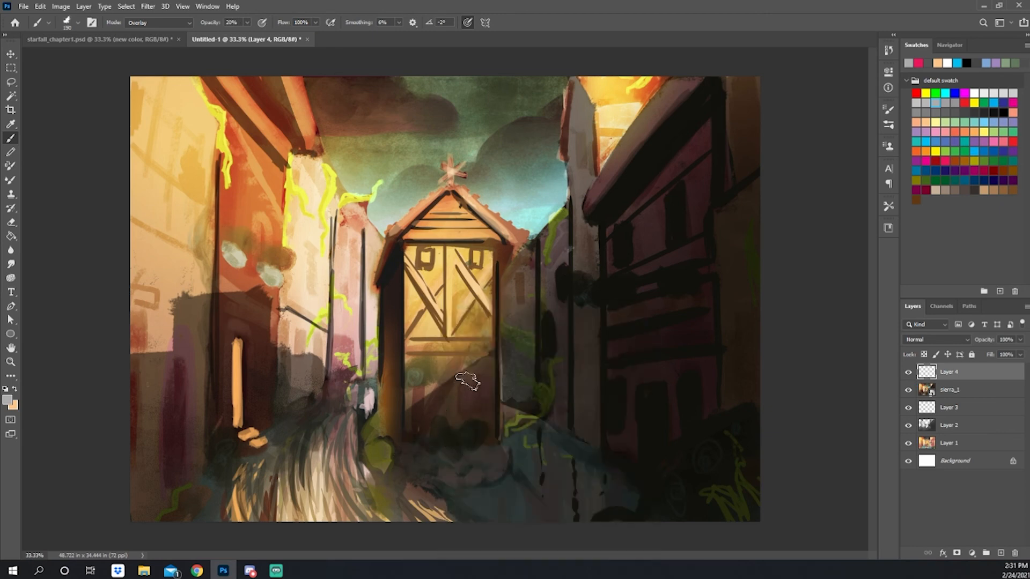
{"action": "left_click", "coordinate": [949, 390]}
{"action": "left_click", "coordinate": [375, 479]}
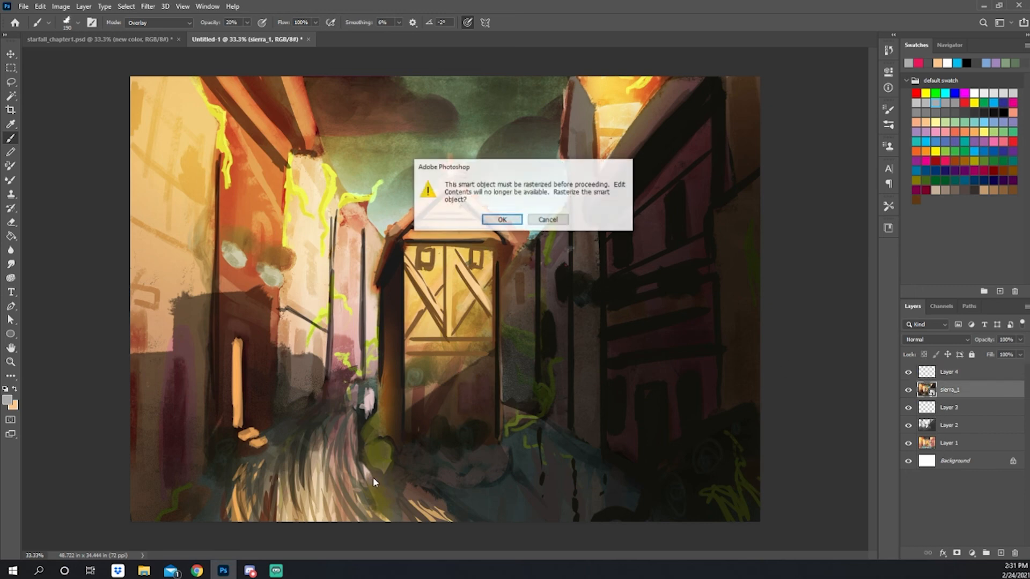
{"action": "left_click", "coordinate": [519, 221]}
- Set the brush to Color Dodge and paint light grey highlights on the bushes at the central house's base
{"action": "right_click", "coordinate": [427, 432], "text": "shift"}
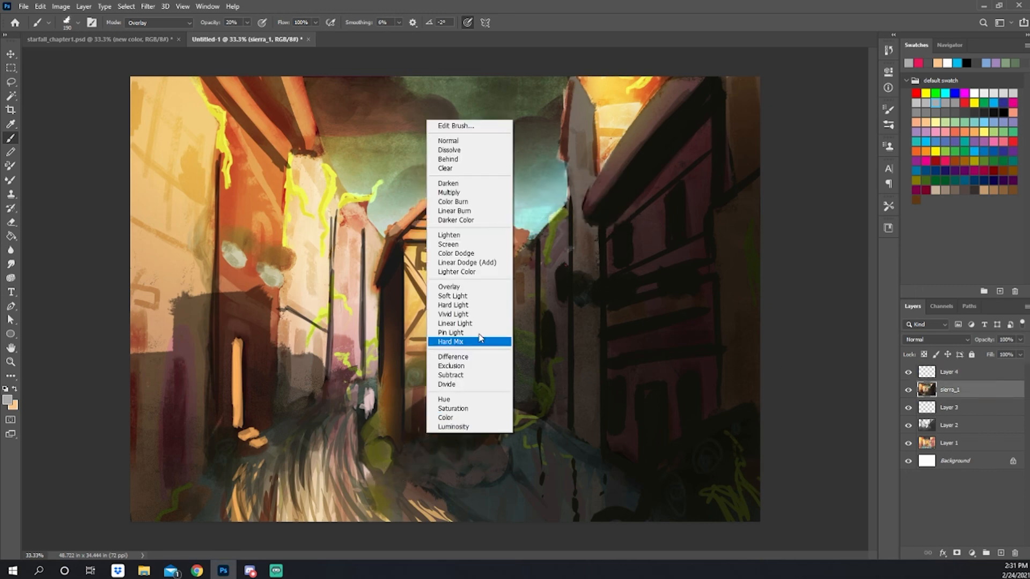
{"action": "left_click", "coordinate": [456, 253]}
{"action": "right_click", "coordinate": [422, 432], "text": "shift"}
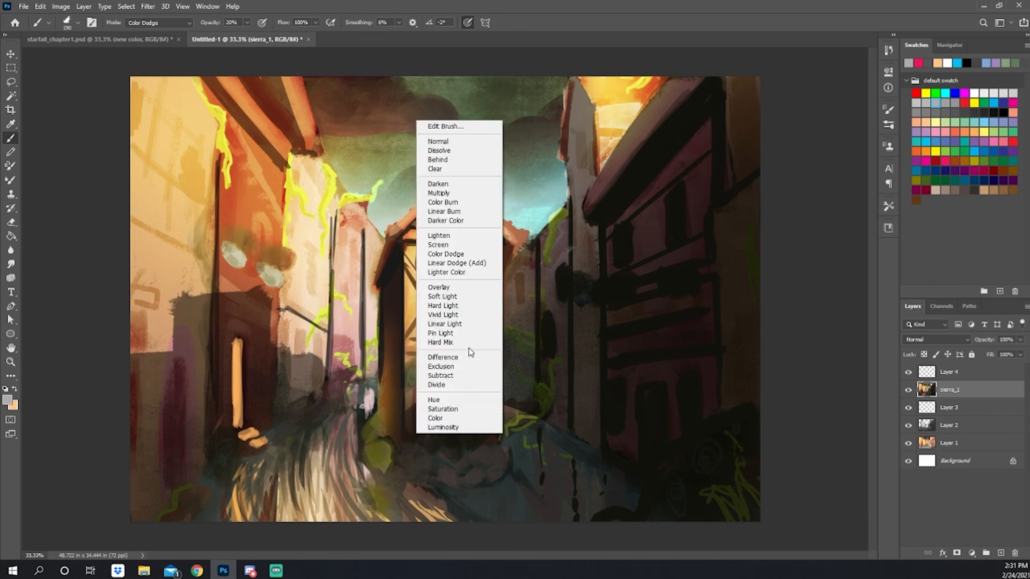
{"action": "left_click", "coordinate": [435, 256]}
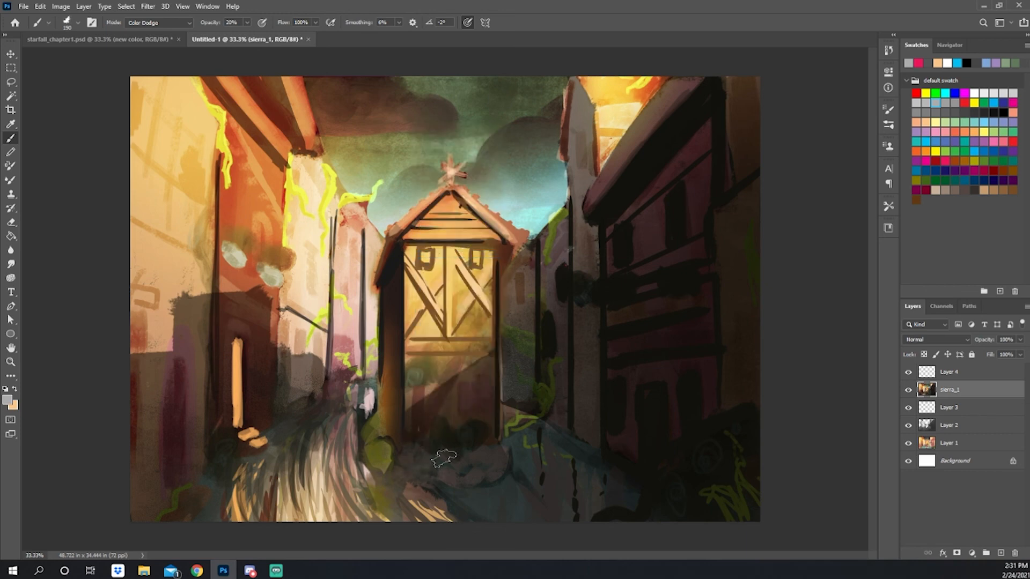
{"action": "mouse_move", "coordinate": [397, 475]}
{"action": "left_mouse_down"}
{"action": "mouse_move", "coordinate": [452, 469]}
{"action": "mouse_move", "coordinate": [456, 489]}
{"action": "mouse_move", "coordinate": [512, 480]}
{"action": "mouse_move", "coordinate": [518, 458]}
{"action": "mouse_move", "coordinate": [525, 464]}
{"action": "mouse_move", "coordinate": [440, 489]}
{"action": "mouse_move", "coordinate": [405, 478]}
{"action": "mouse_move", "coordinate": [468, 472]}
{"action": "left_mouse_up"}
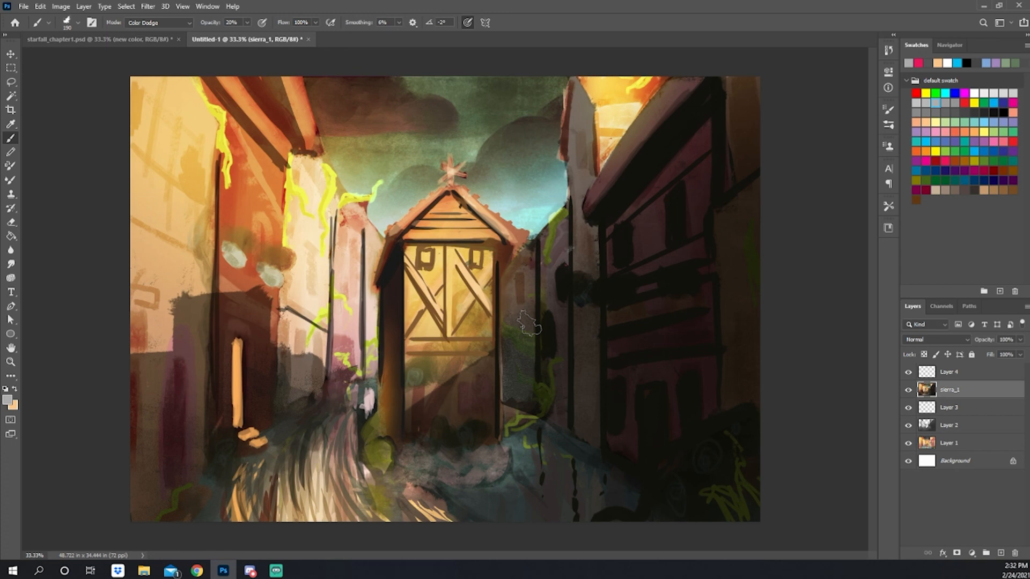
- Sample a dark street colour and shade the street beside the bushes with the brush in Multiply mode at 30% opacity
{"action": "left_click", "coordinate": [494, 502], "text": "alt"}
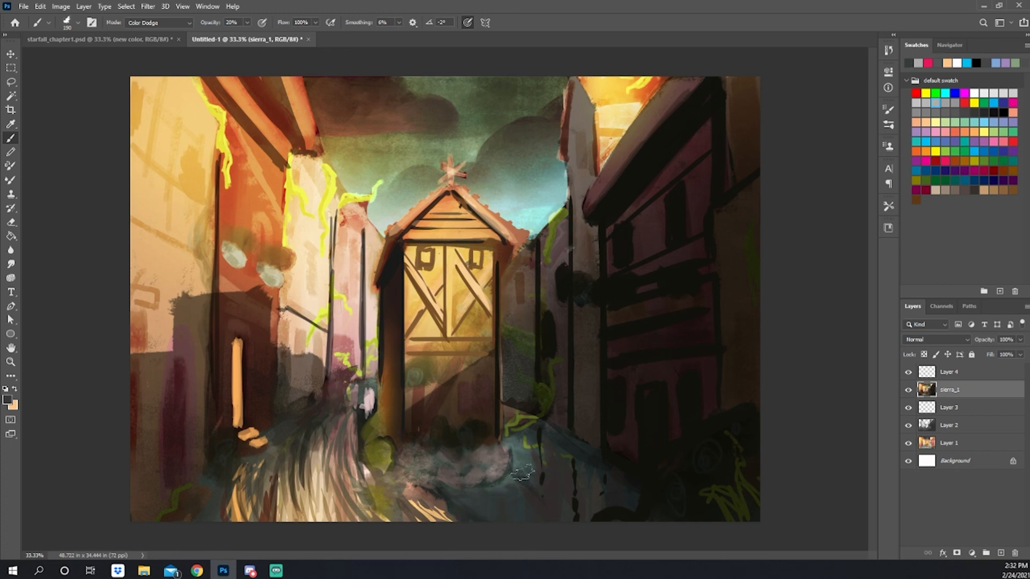
{"action": "key", "text": "3"}
{"action": "right_click", "coordinate": [523, 413], "text": "shift"}
{"action": "left_click", "coordinate": [542, 158]}
{"action": "mouse_move", "coordinate": [536, 445]}
{"action": "left_mouse_down"}
{"action": "mouse_move", "coordinate": [483, 504]}
{"action": "mouse_move", "coordinate": [590, 491]}
{"action": "left_mouse_up"}
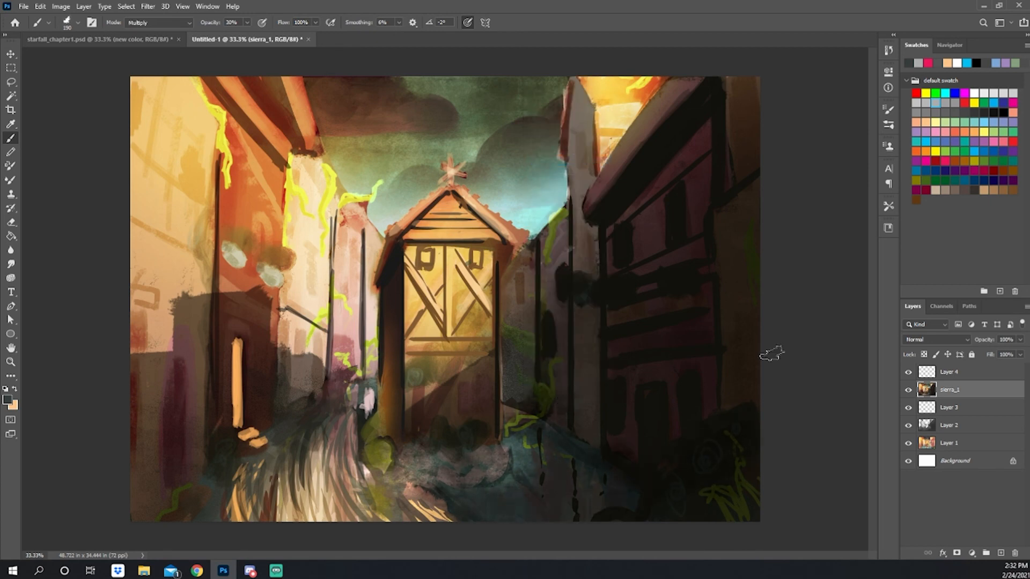
- Compare the repainted sierra_1 version with the painting beneath it by toggling the layer's visibility, and examine the central house and street up close
{"action": "key", "text": "ctrl+minus"}
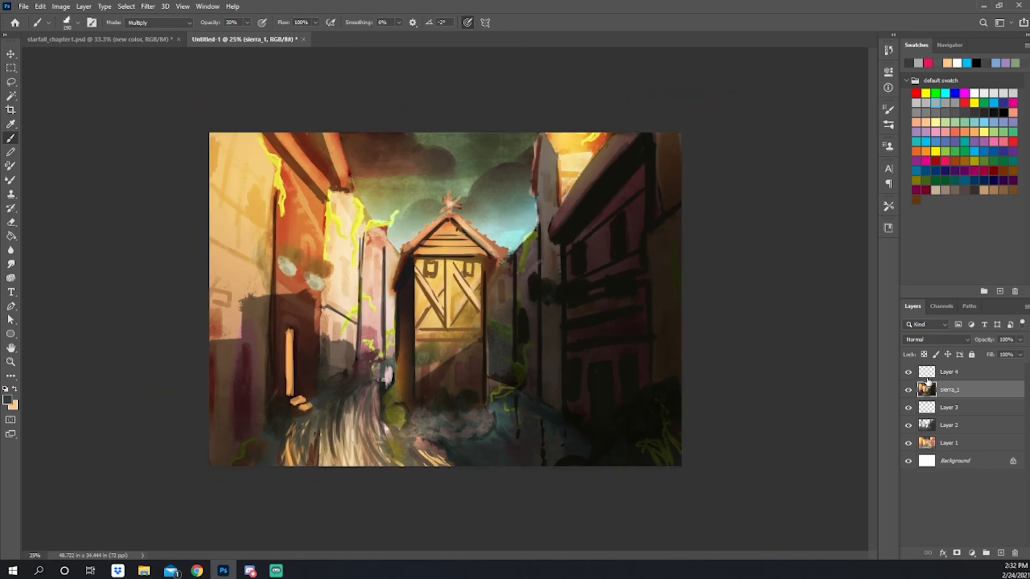
{"action": "left_click", "coordinate": [908, 389]}
{"action": "left_click", "coordinate": [908, 390]}
{"action": "left_click", "coordinate": [908, 390]}
{"action": "left_click", "coordinate": [908, 390]}
{"action": "scroll", "coordinate": [275, 402], "scroll_direction": "up", "scroll_amount": 3}
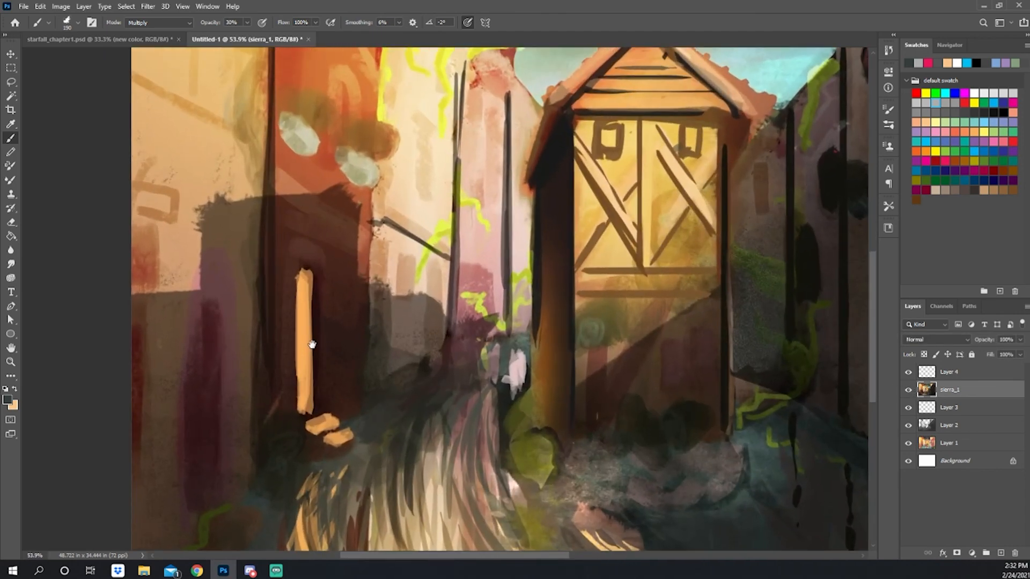
{"action": "scroll", "coordinate": [507, 360], "scroll_direction": "down", "scroll_amount": 1}
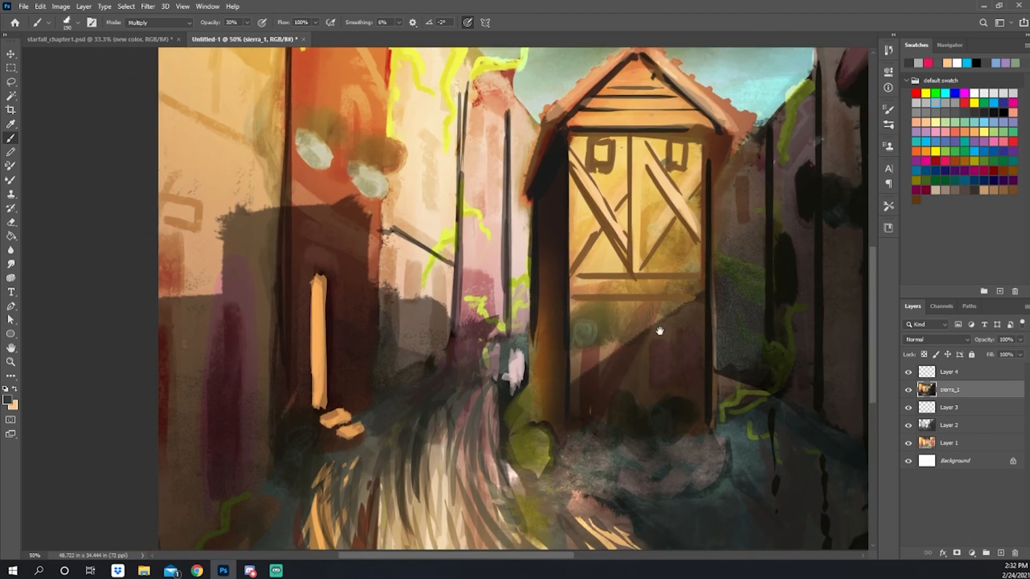
{"action": "left_click_drag", "start_coordinate": [660, 331], "coordinate": [494, 347]}
- Switch between the two versions of the whole scene again, leaving the sierra_1 layer hidden
{"action": "left_click", "coordinate": [908, 389]}
{"action": "scroll", "coordinate": [695, 291], "scroll_direction": "down", "scroll_amount": 1}
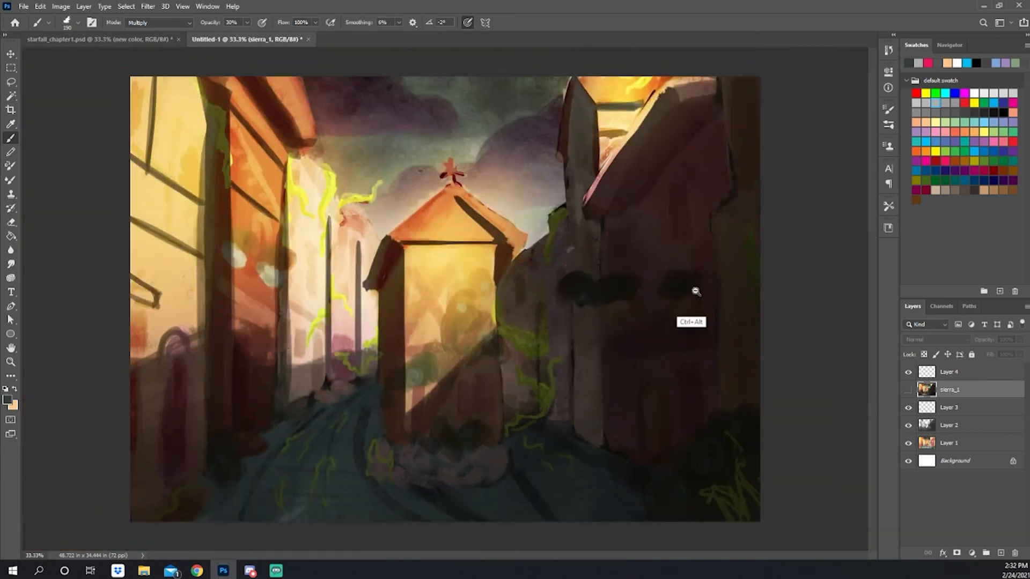
{"action": "left_click", "coordinate": [908, 390]}
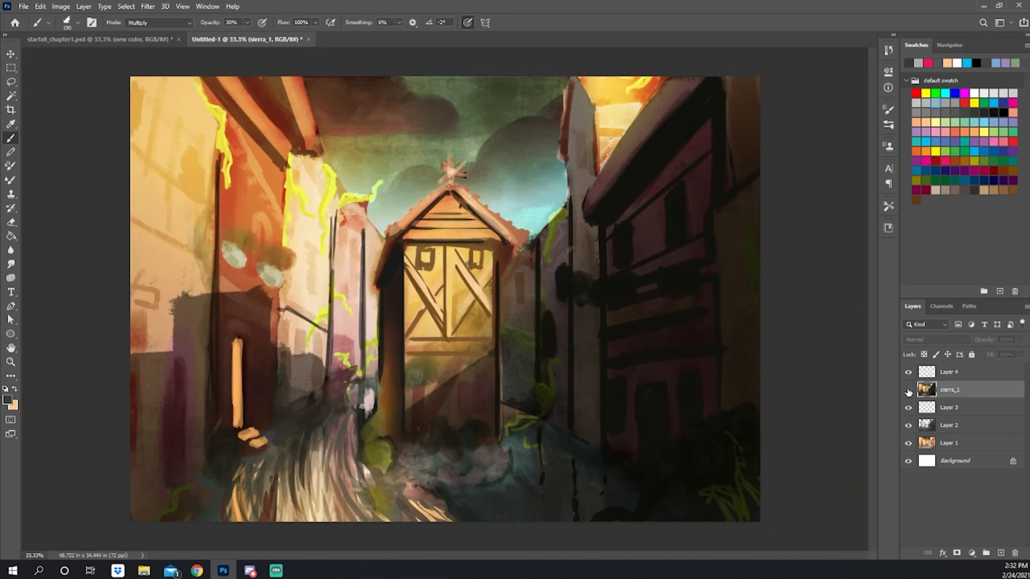
{"action": "left_click", "coordinate": [908, 390]}
{"action": "scroll", "coordinate": [700, 328], "scroll_direction": "down", "scroll_amount": 1}
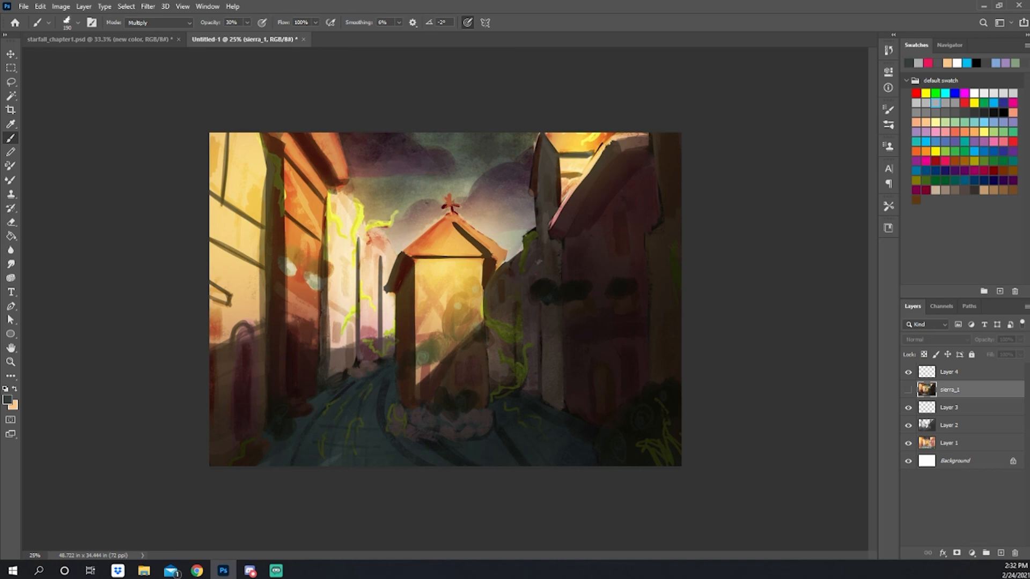
{"action": "left_click_drag", "start_coordinate": [555, 297], "coordinate": [588, 297]}
{"action": "left_click_drag", "start_coordinate": [204, 356], "coordinate": [551, 342]}
{"action": "left_click_drag", "start_coordinate": [204, 270], "coordinate": [388, 332]}
{"action": "left_click_drag", "start_coordinate": [432, 268], "coordinate": [415, 268]}
{"action": "mouse_move", "coordinate": [844, 317]}
{"action": "left_mouse_down"}
{"action": "mouse_move", "coordinate": [688, 301]}
{"action": "mouse_move", "coordinate": [490, 261]}
{"action": "mouse_move", "coordinate": [451, 268]}
{"action": "mouse_move", "coordinate": [464, 267]}
{"action": "left_mouse_up"}
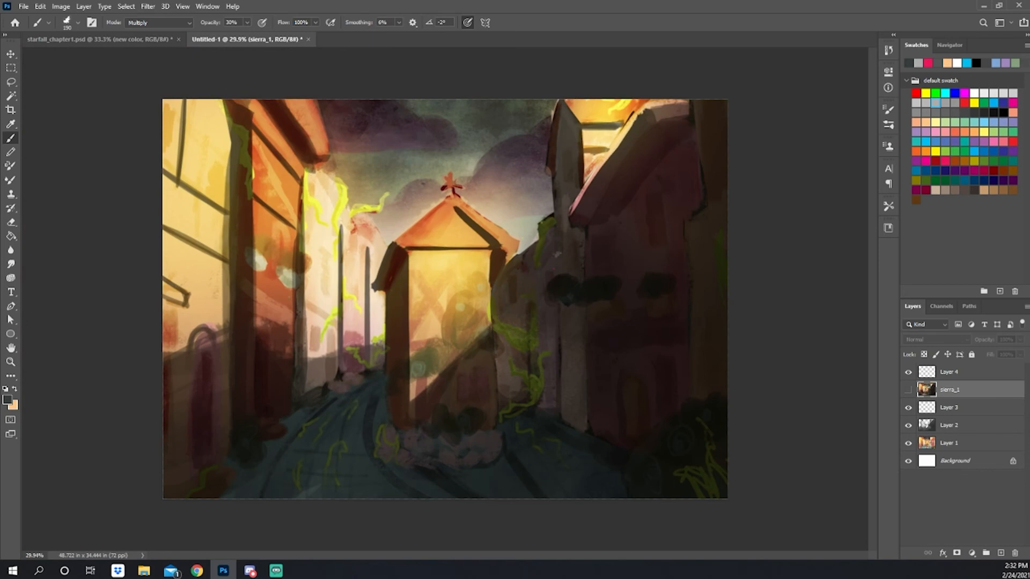